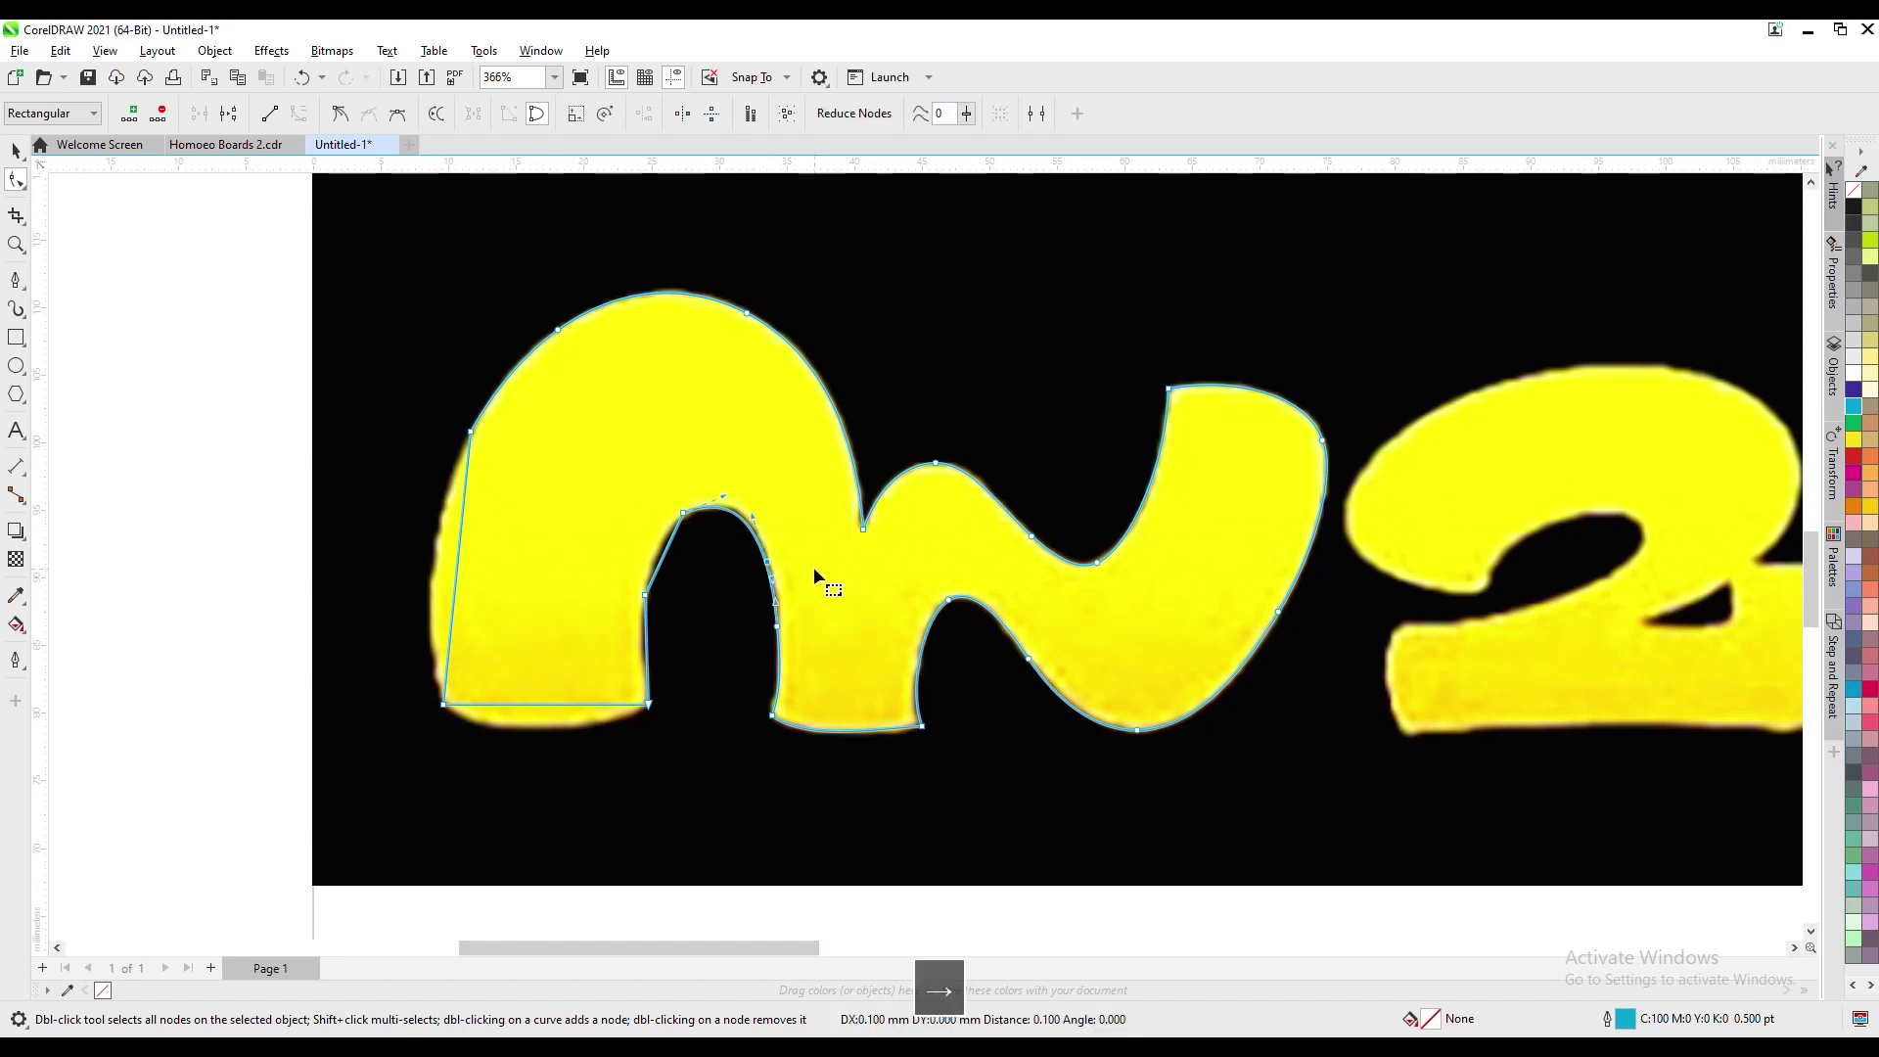
Fit the arch between the first letter's left legs to the yellow edge, removing surplus nodes and nudging the curve
double_click(685, 515)
drag(645, 594, 647, 587)
key(Down)
key(Right)
double_click(729, 510)
Convert the bottom edge of the first letter's left leg to a curve and bend it along the yellow edge
click(648, 704)
key(Up)
right_click(546, 704)
click(604, 479)
drag(514, 705, 580, 725)
double_click(500, 724)
Bend the first letter's left side outward to the yellow edge and clean up the node at its upper left
drag(446, 707, 438, 592)
key(Left)
drag(424, 661, 436, 675)
double_click(469, 429)
key(Left)
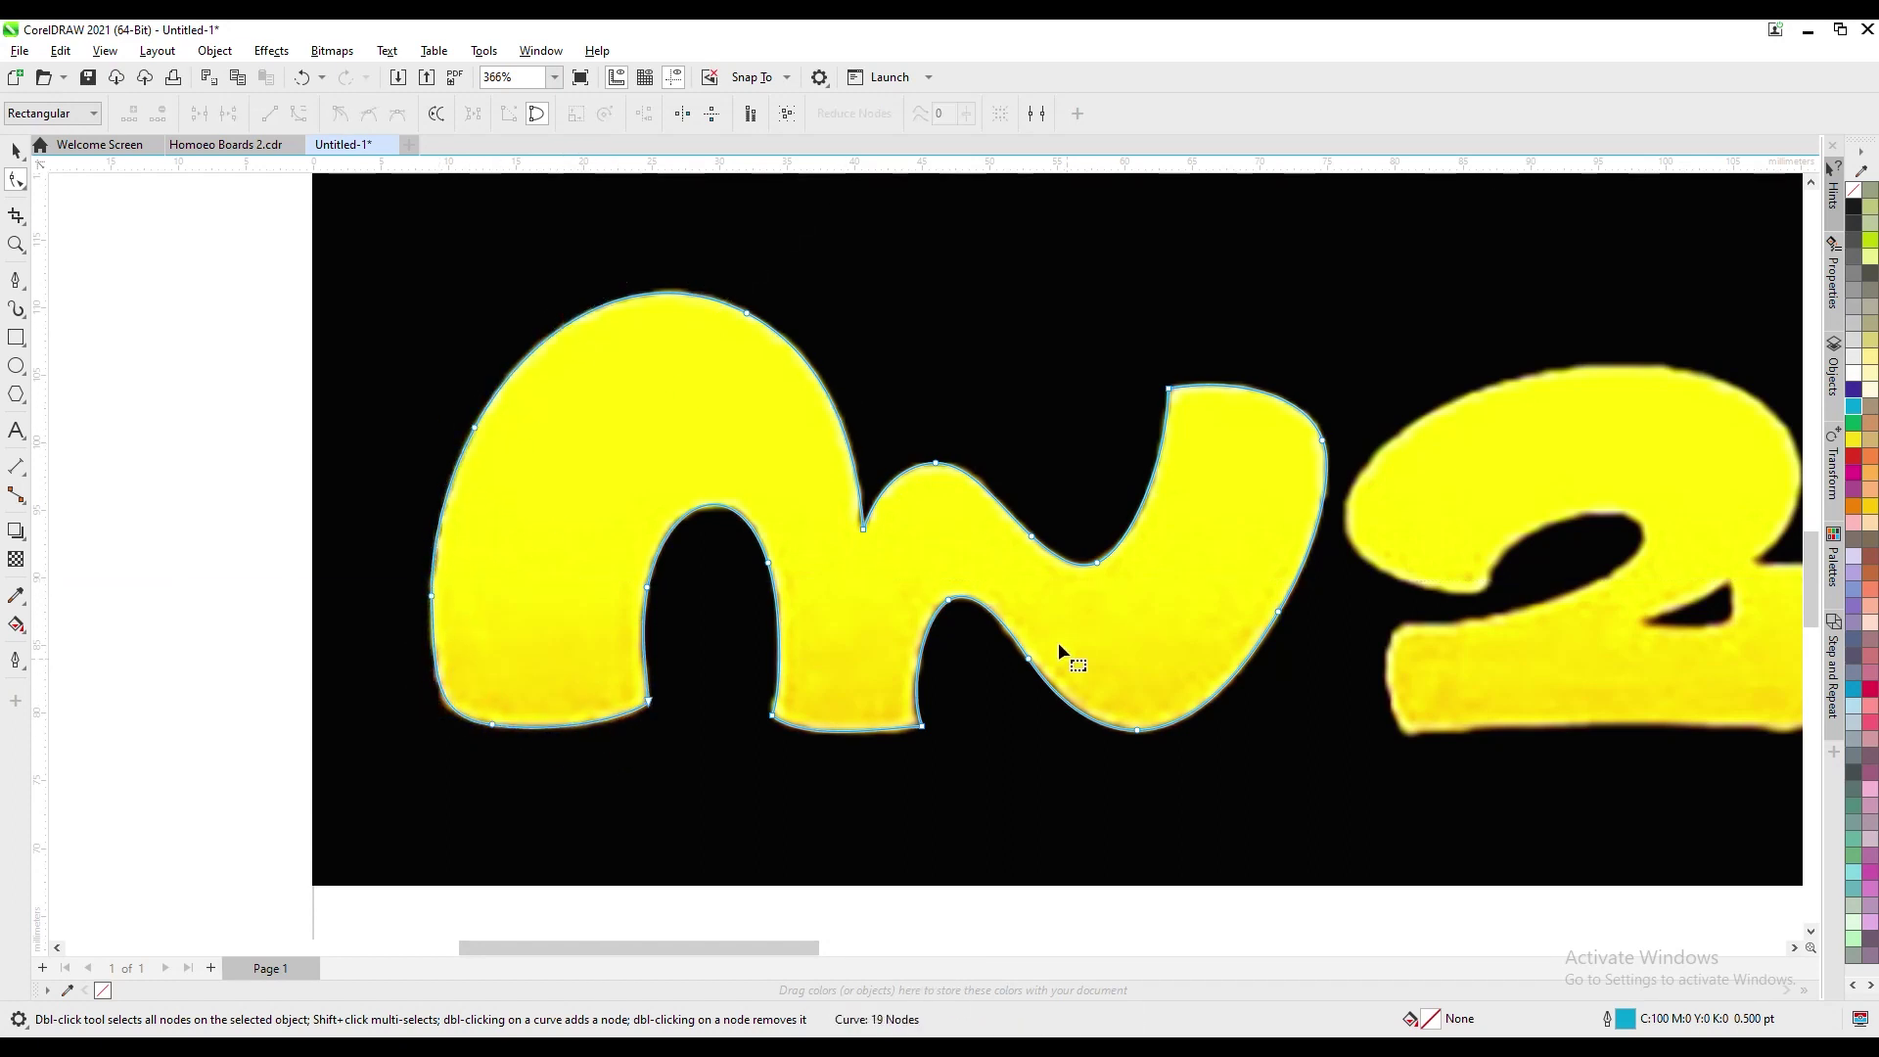
Trace the outer contour of the second letter with a closed Pen path of straight segments
scroll(1067, 646, down, 1)
key(F2)
drag(1223, 406, 1649, 763)
click(15, 281)
click(676, 591)
click(503, 551)
click(525, 396)
click(844, 283)
click(1077, 354)
click(1043, 553)
click(1129, 554)
click(1159, 619)
click(1159, 729)
click(1101, 777)
click(1049, 783)
click(672, 778)
click(563, 631)
click(724, 619)
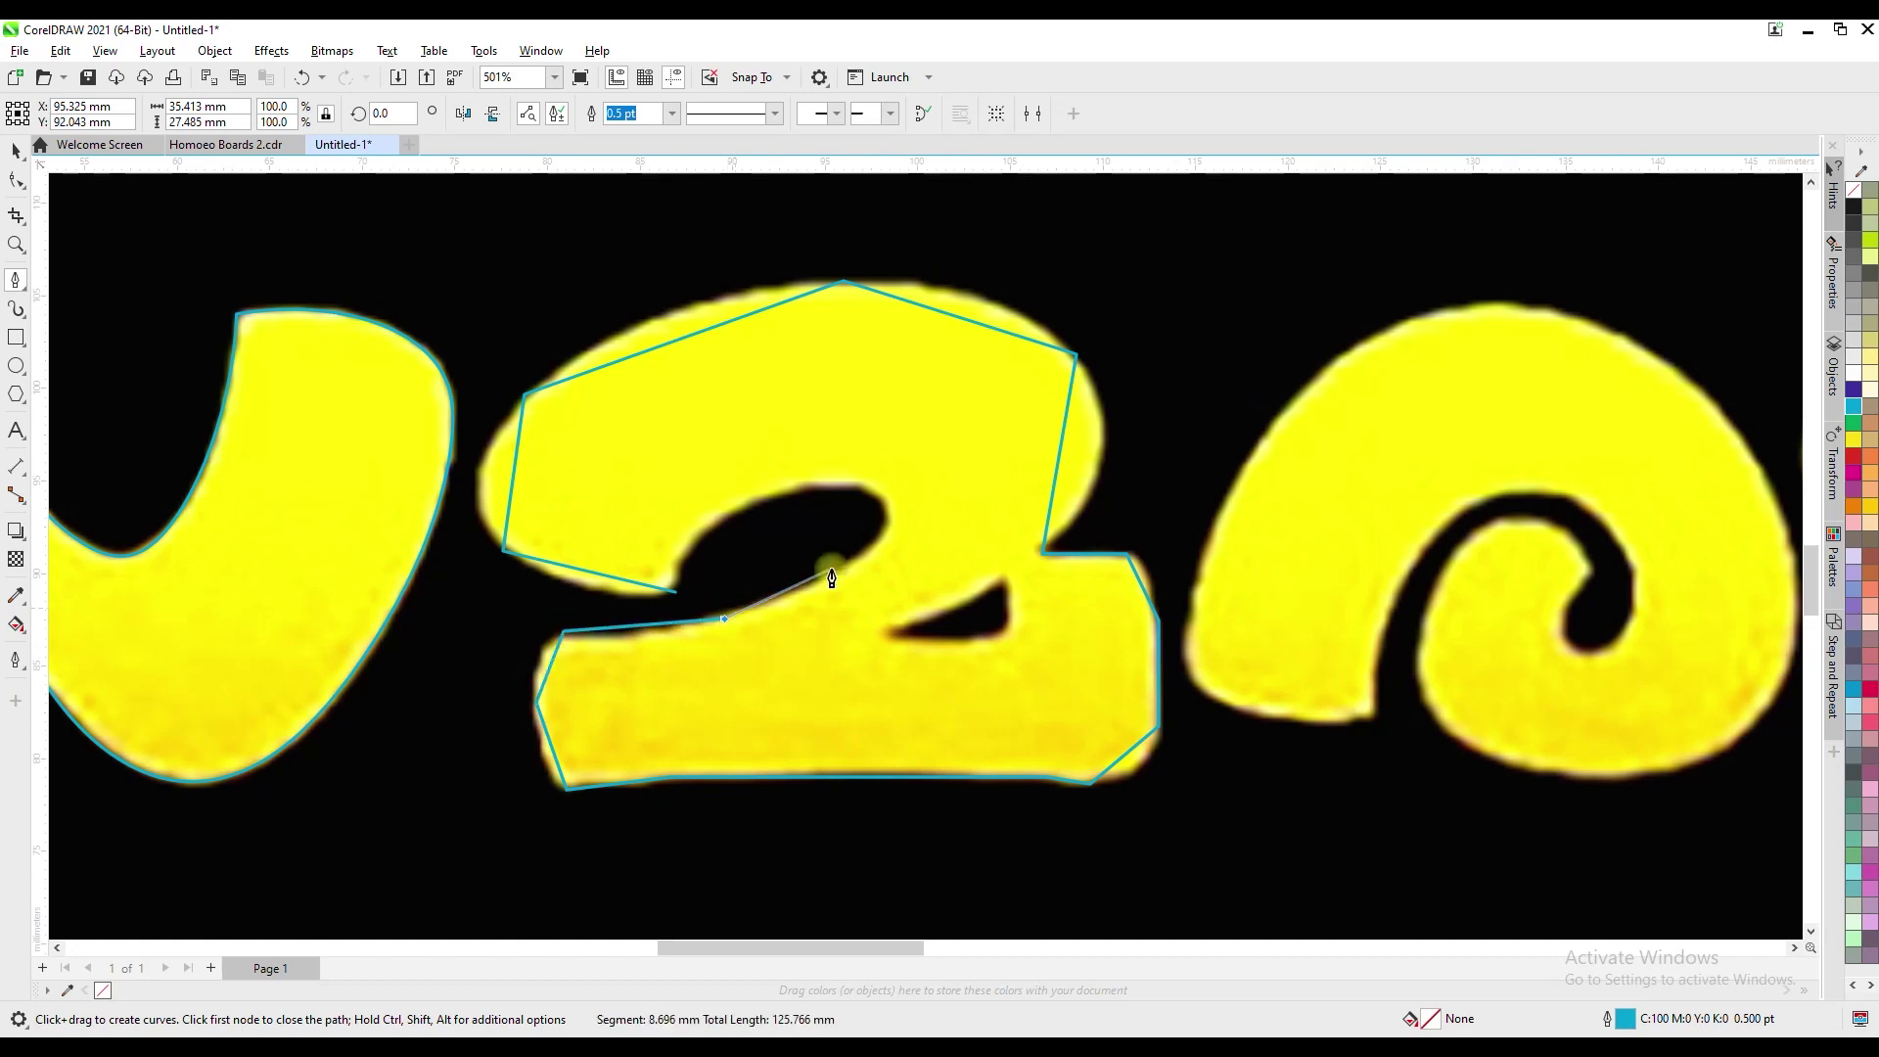
click(747, 504)
click(677, 591)
Convert the second letter's outline segments to curves and bend its top edge to the yellow shape, replacing surplus nodes
key(F10)
right_click(663, 346)
key(c)
drag(677, 341, 676, 313)
double_click(676, 313)
double_click(844, 284)
drag(1024, 291, 1022, 289)
double_click(961, 295)
Bend the upper bowl of the second letter to the yellow edge on its right and left sides, removing corner nodes
double_click(1075, 356)
click(1044, 554)
drag(1061, 446, 1141, 468)
double_click(525, 394)
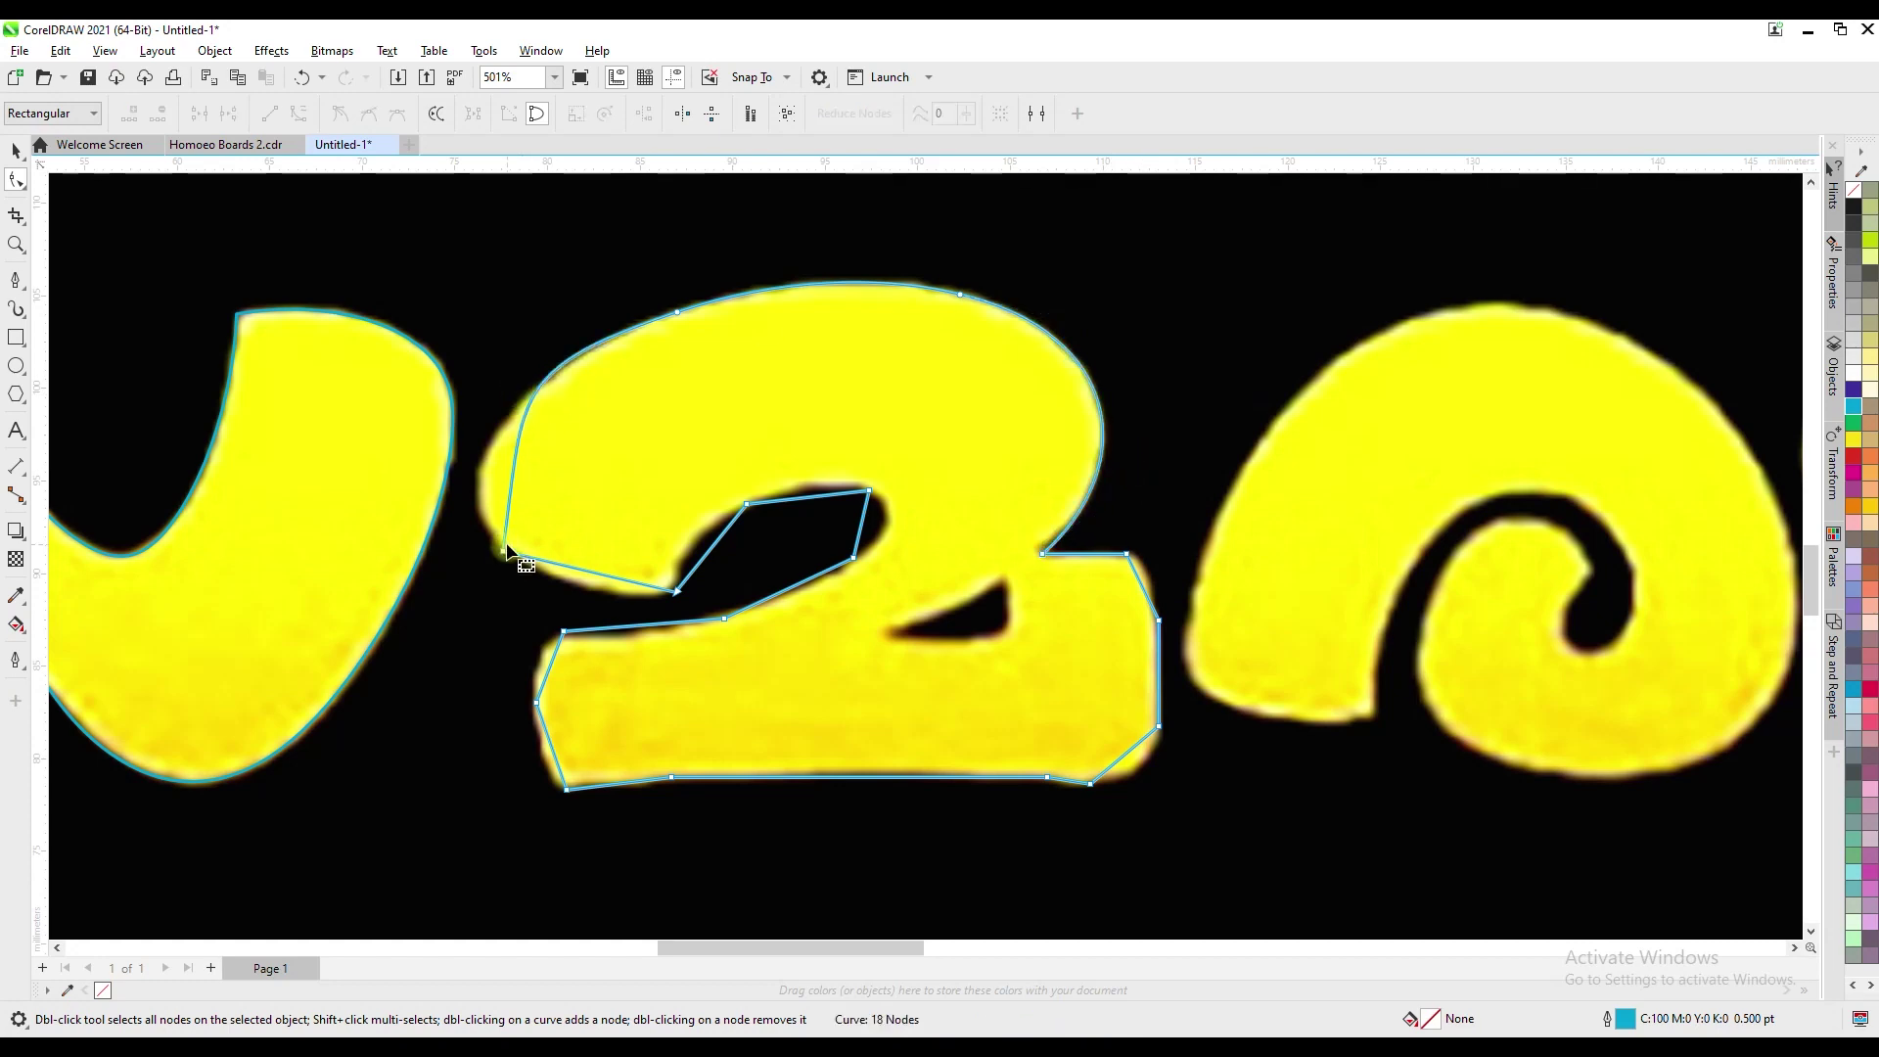
drag(524, 388, 449, 472)
double_click(508, 550)
double_click(490, 533)
Convert the edge of the second letter's inner hollow to a curve and fit it to the black gap, removing extra nodes
right_click(727, 526)
click(783, 659)
drag(739, 529, 706, 513)
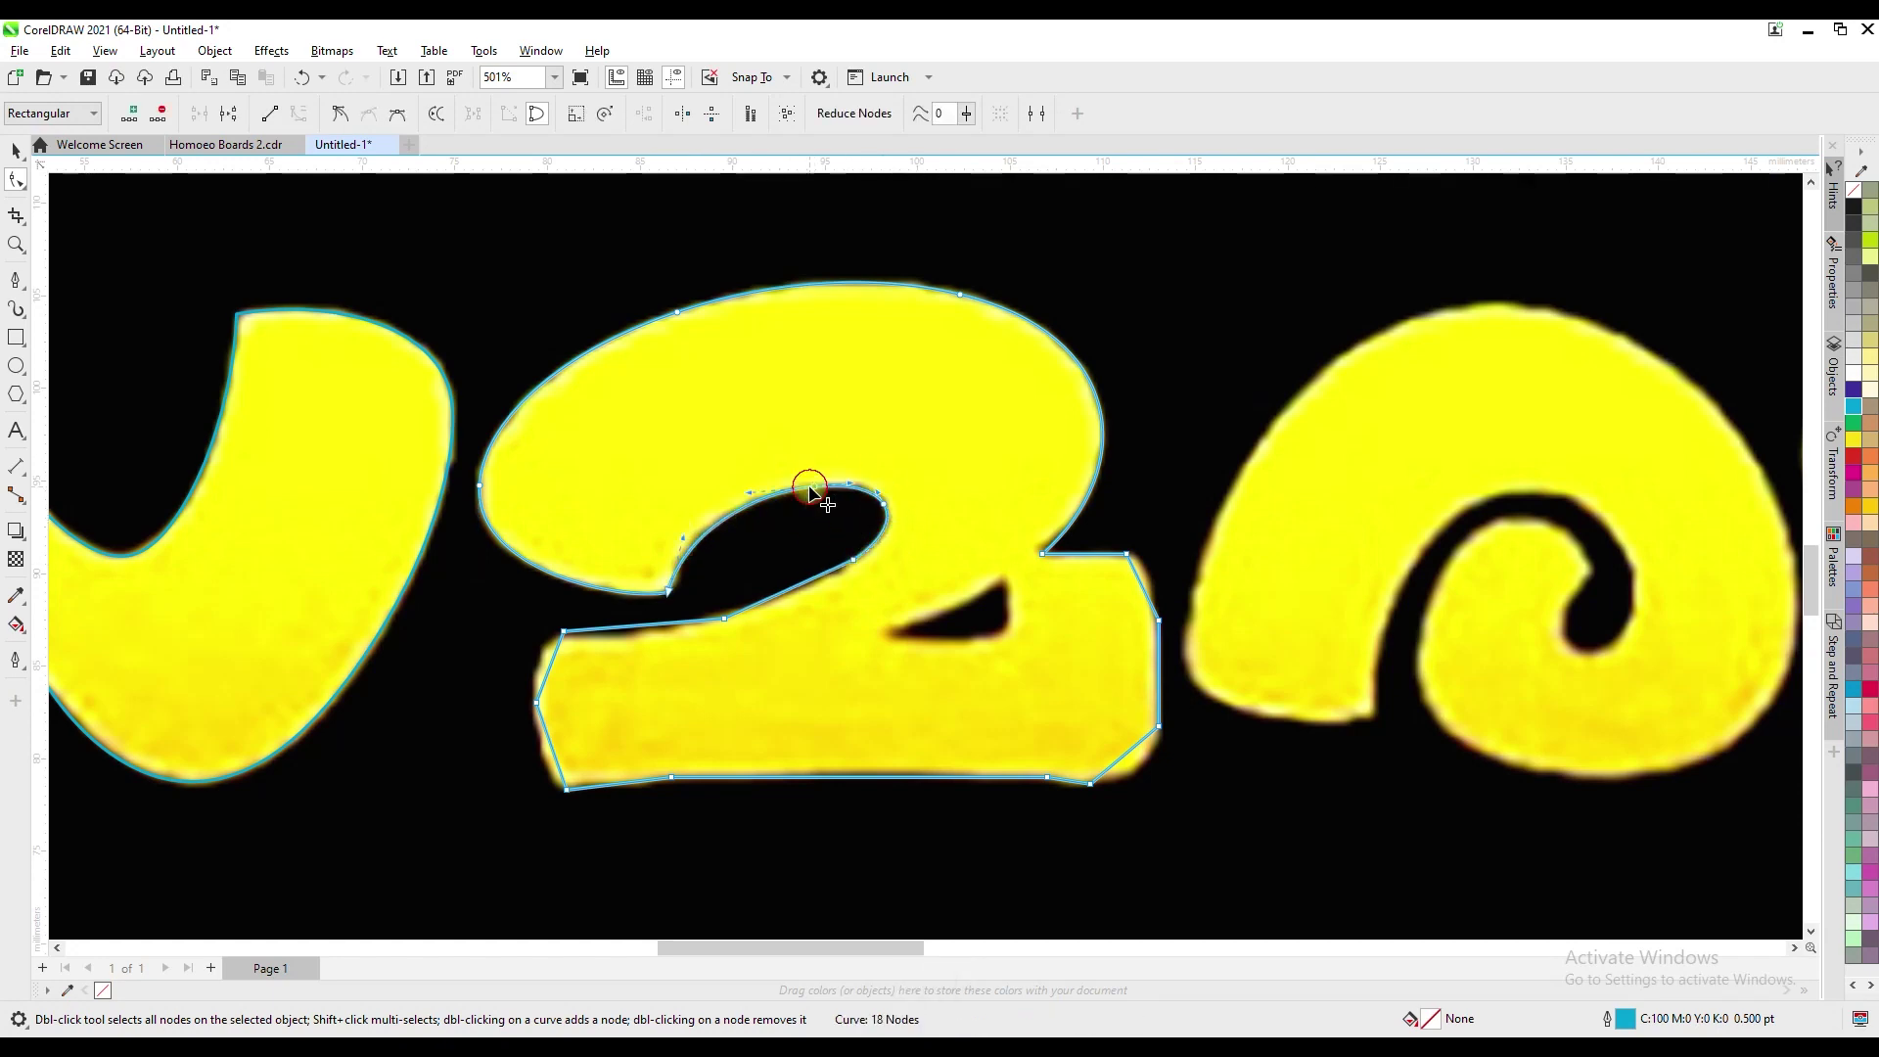
double_click(810, 488)
double_click(726, 619)
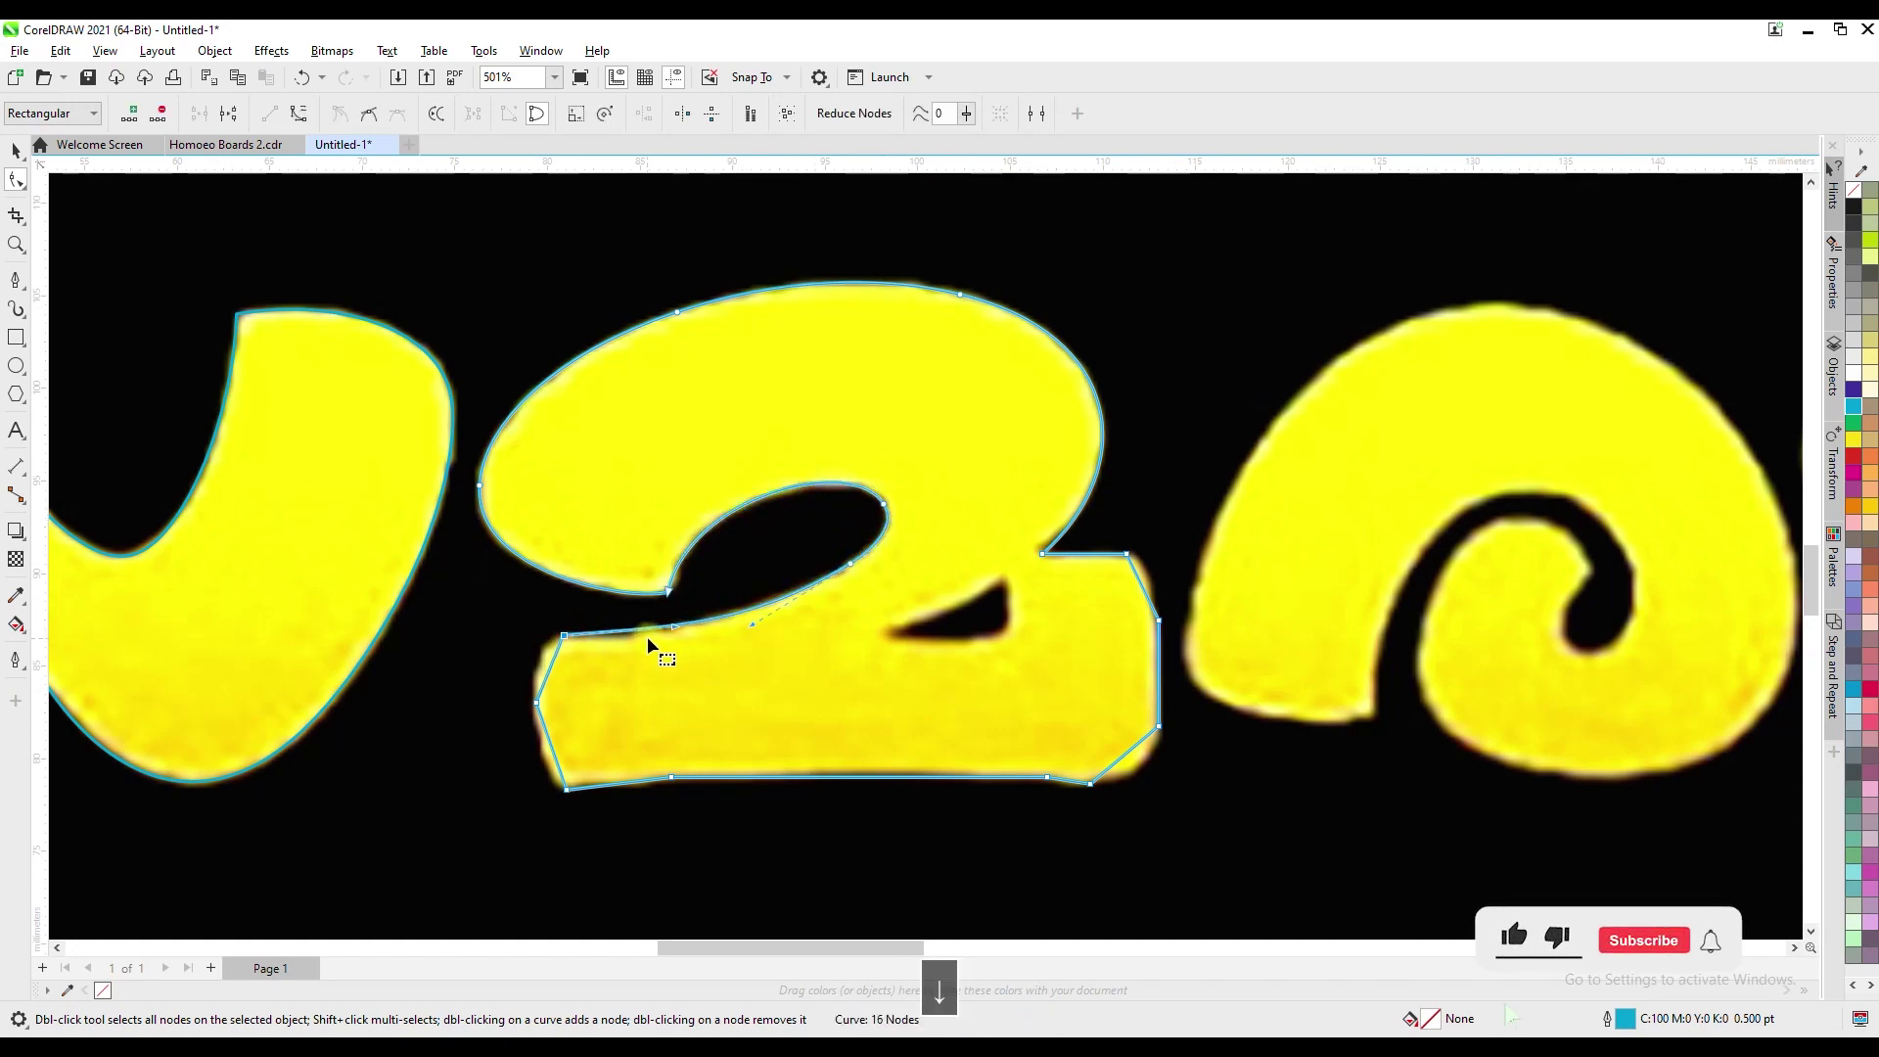
Round the left end of the second letter's base by removing its middle node and curving the remaining segment
double_click(536, 702)
right_click(551, 733)
click(613, 513)
drag(563, 722, 536, 724)
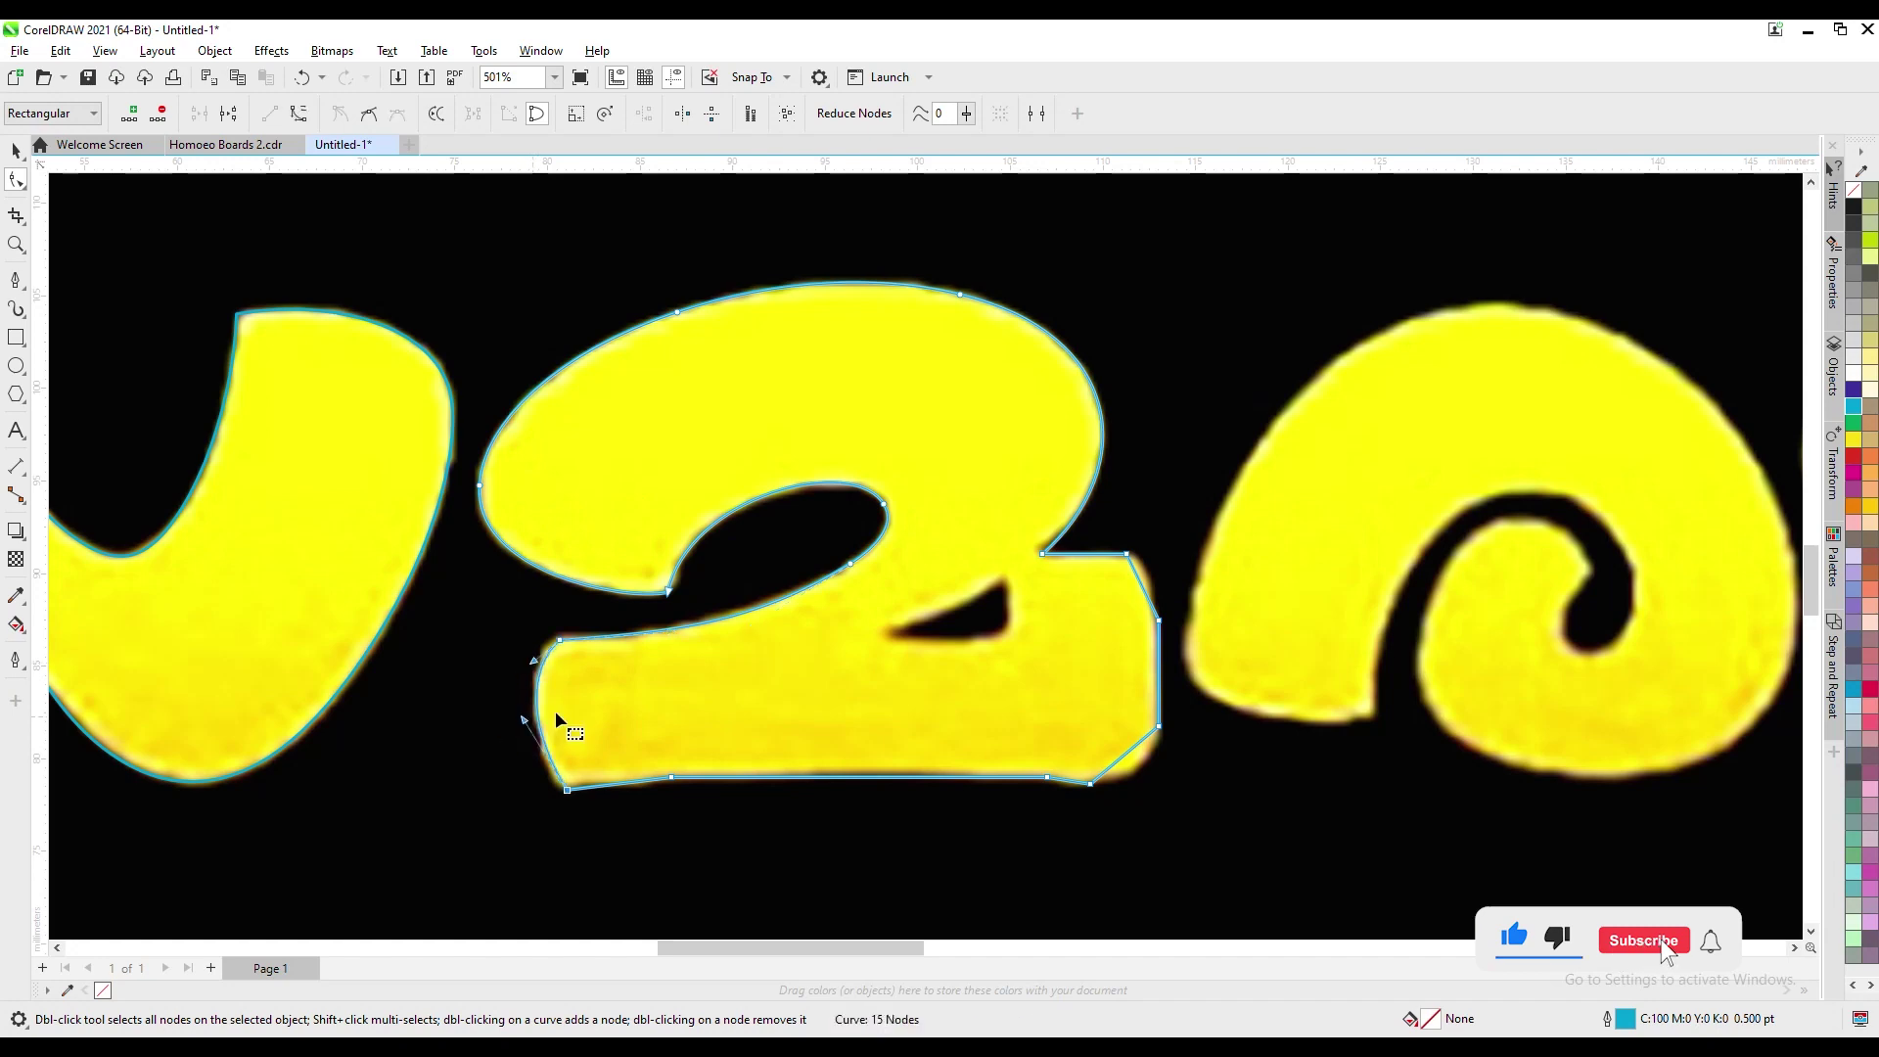
Curve the bottom edge of the second letter's base and round its lower-right corner along the yellow edge
right_click(672, 778)
key(Delete)
drag(717, 778, 710, 766)
double_click(979, 773)
double_click(1090, 784)
drag(1111, 766, 1151, 779)
Fit the right side and upper-right corner of the second letter's base to the yellow edge, deleting the surplus node
click(1159, 621)
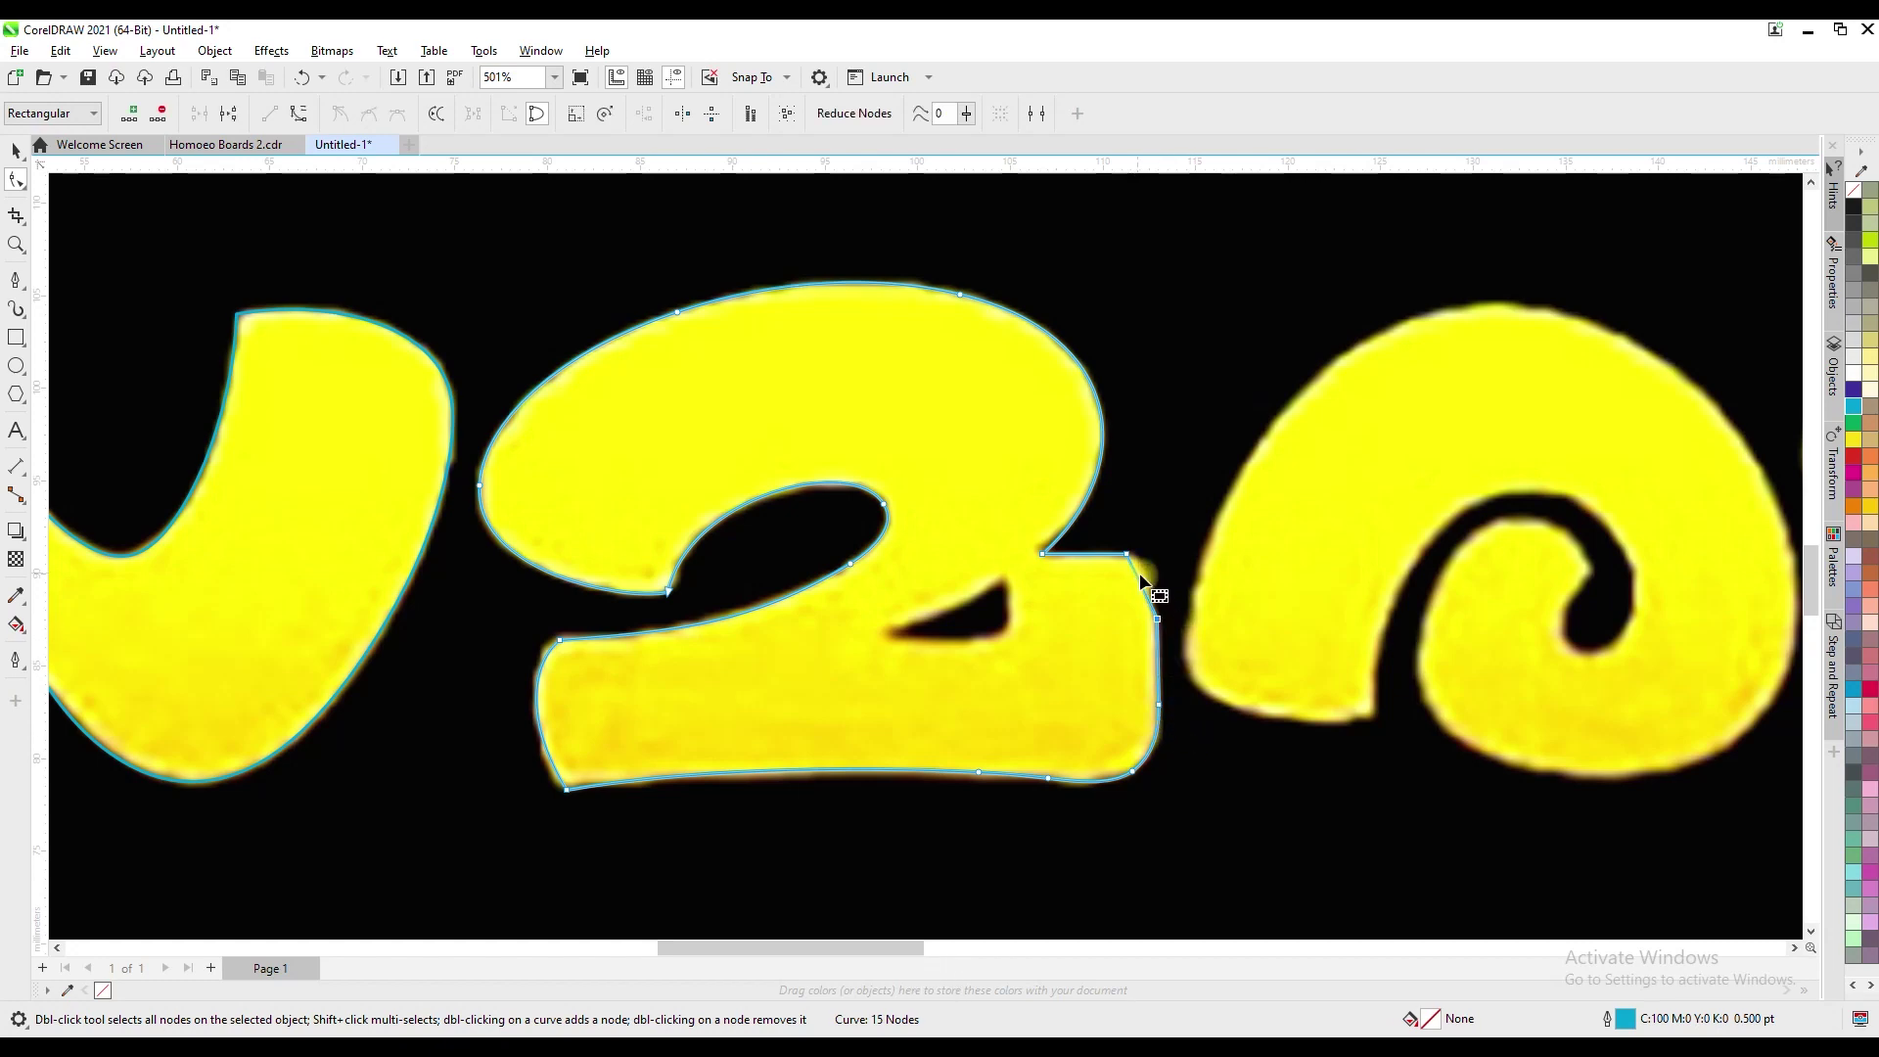
key(Delete)
drag(1166, 641, 1161, 553)
key(ctrl+z)
key(ctrl+z)
click(1156, 637)
key(Delete)
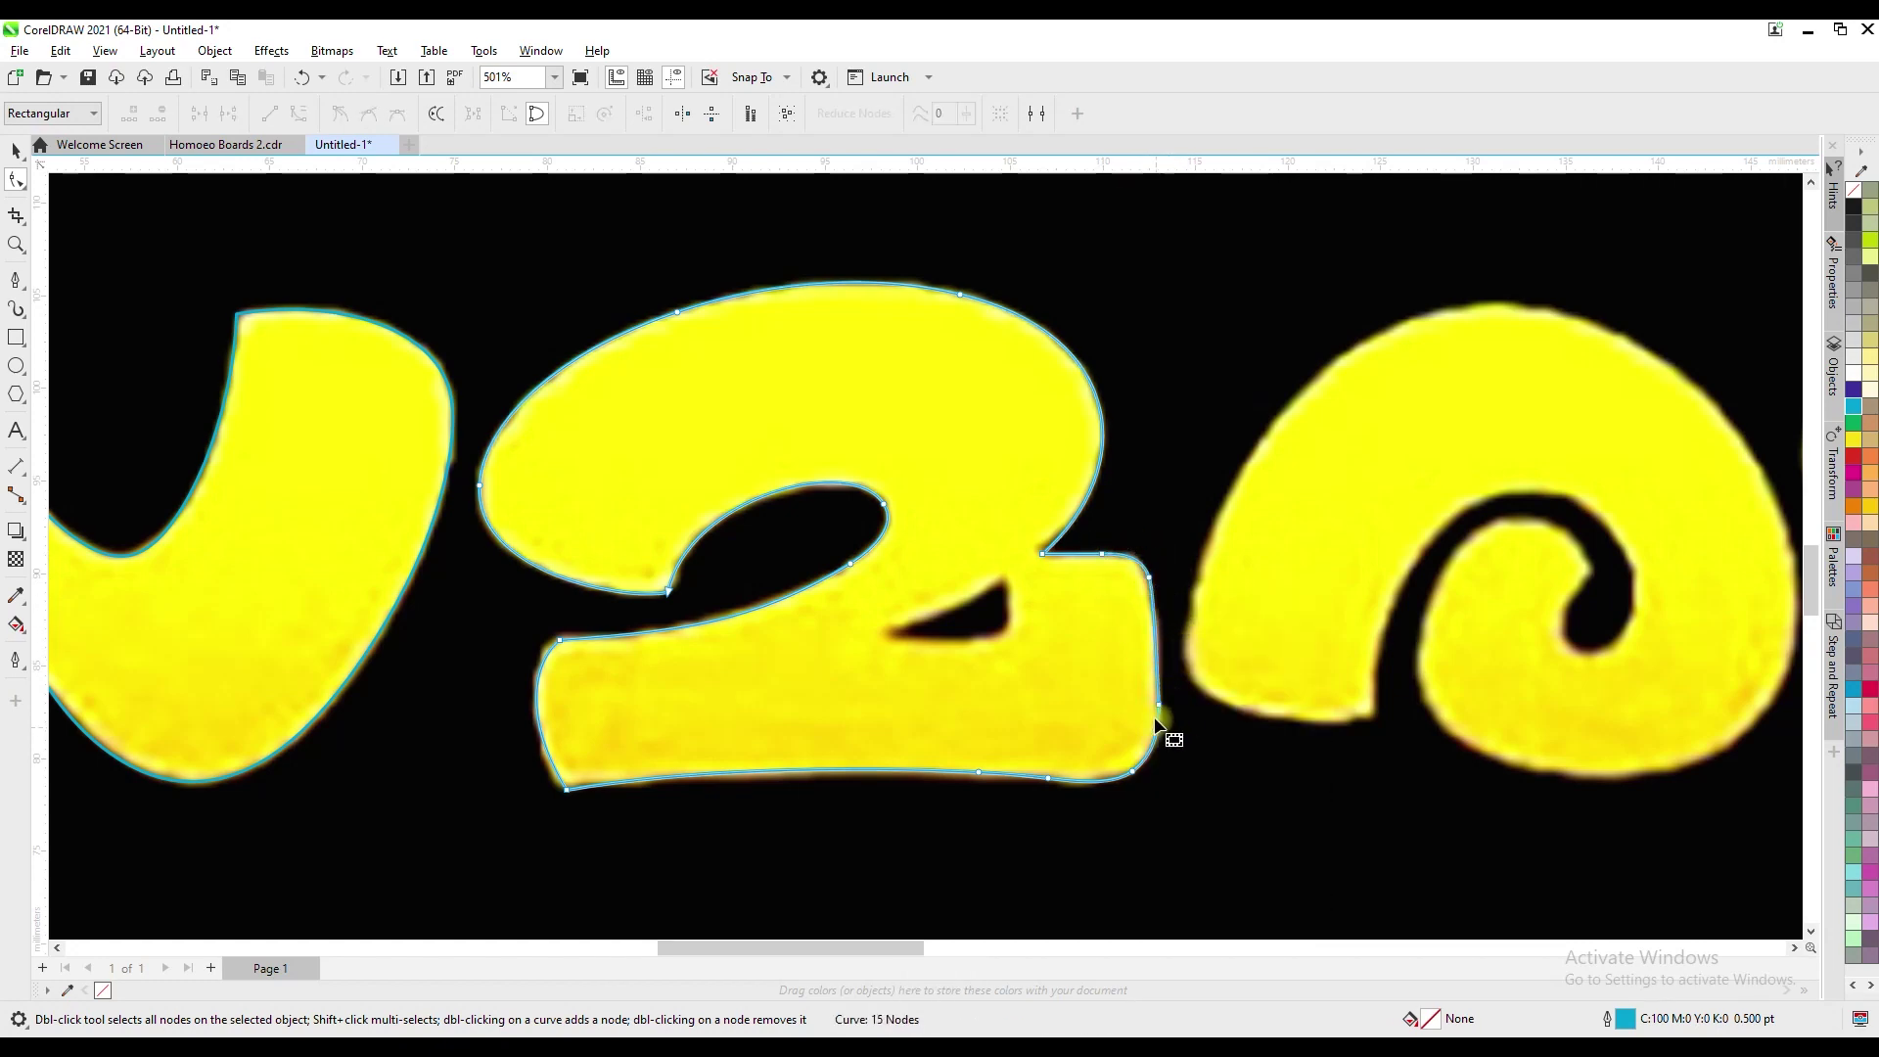
Draw a closed Pen path around the small triangular hole in the second letter
click(16, 279)
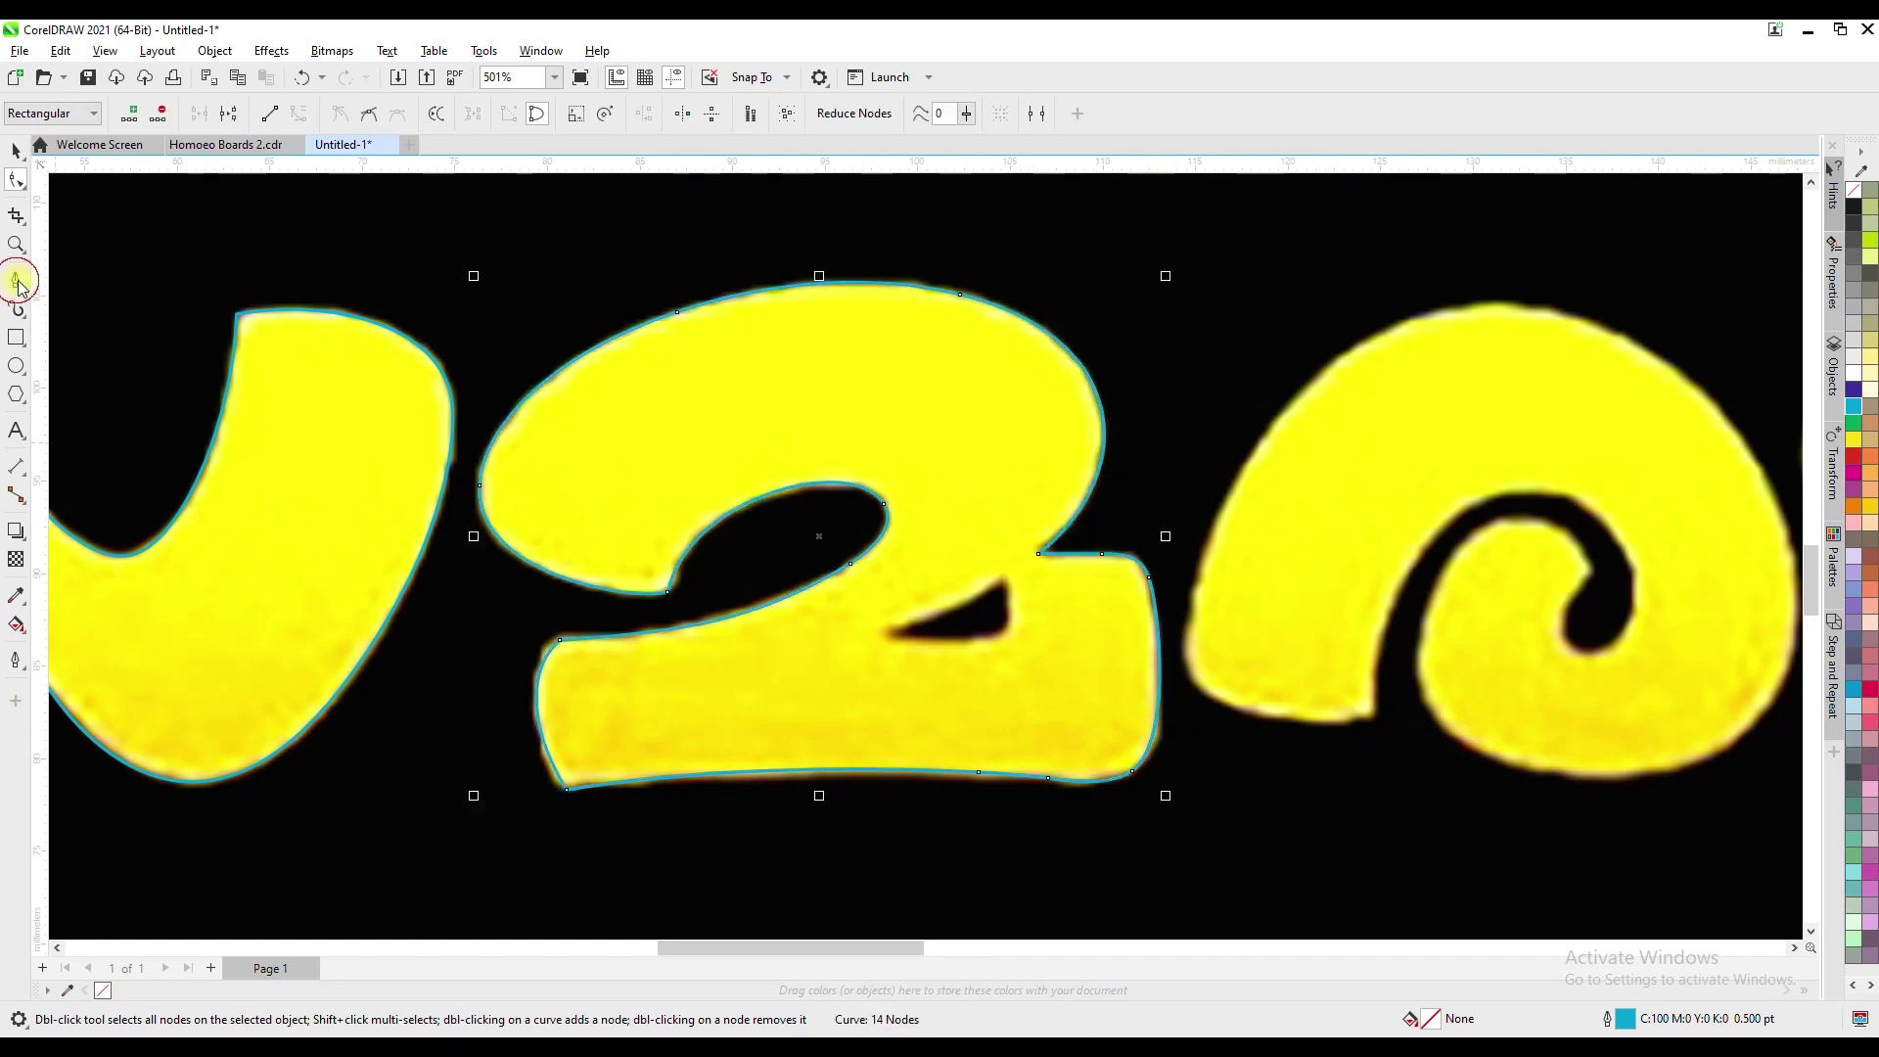
click(1004, 583)
click(877, 642)
click(982, 641)
click(1007, 586)
Bend the slanted upper edge of the triangular hole's outline to follow the edge of the black area
key(F10)
scroll(1055, 660, up, 3)
drag(808, 524, 893, 596)
key(Delete)
drag(770, 599, 795, 602)
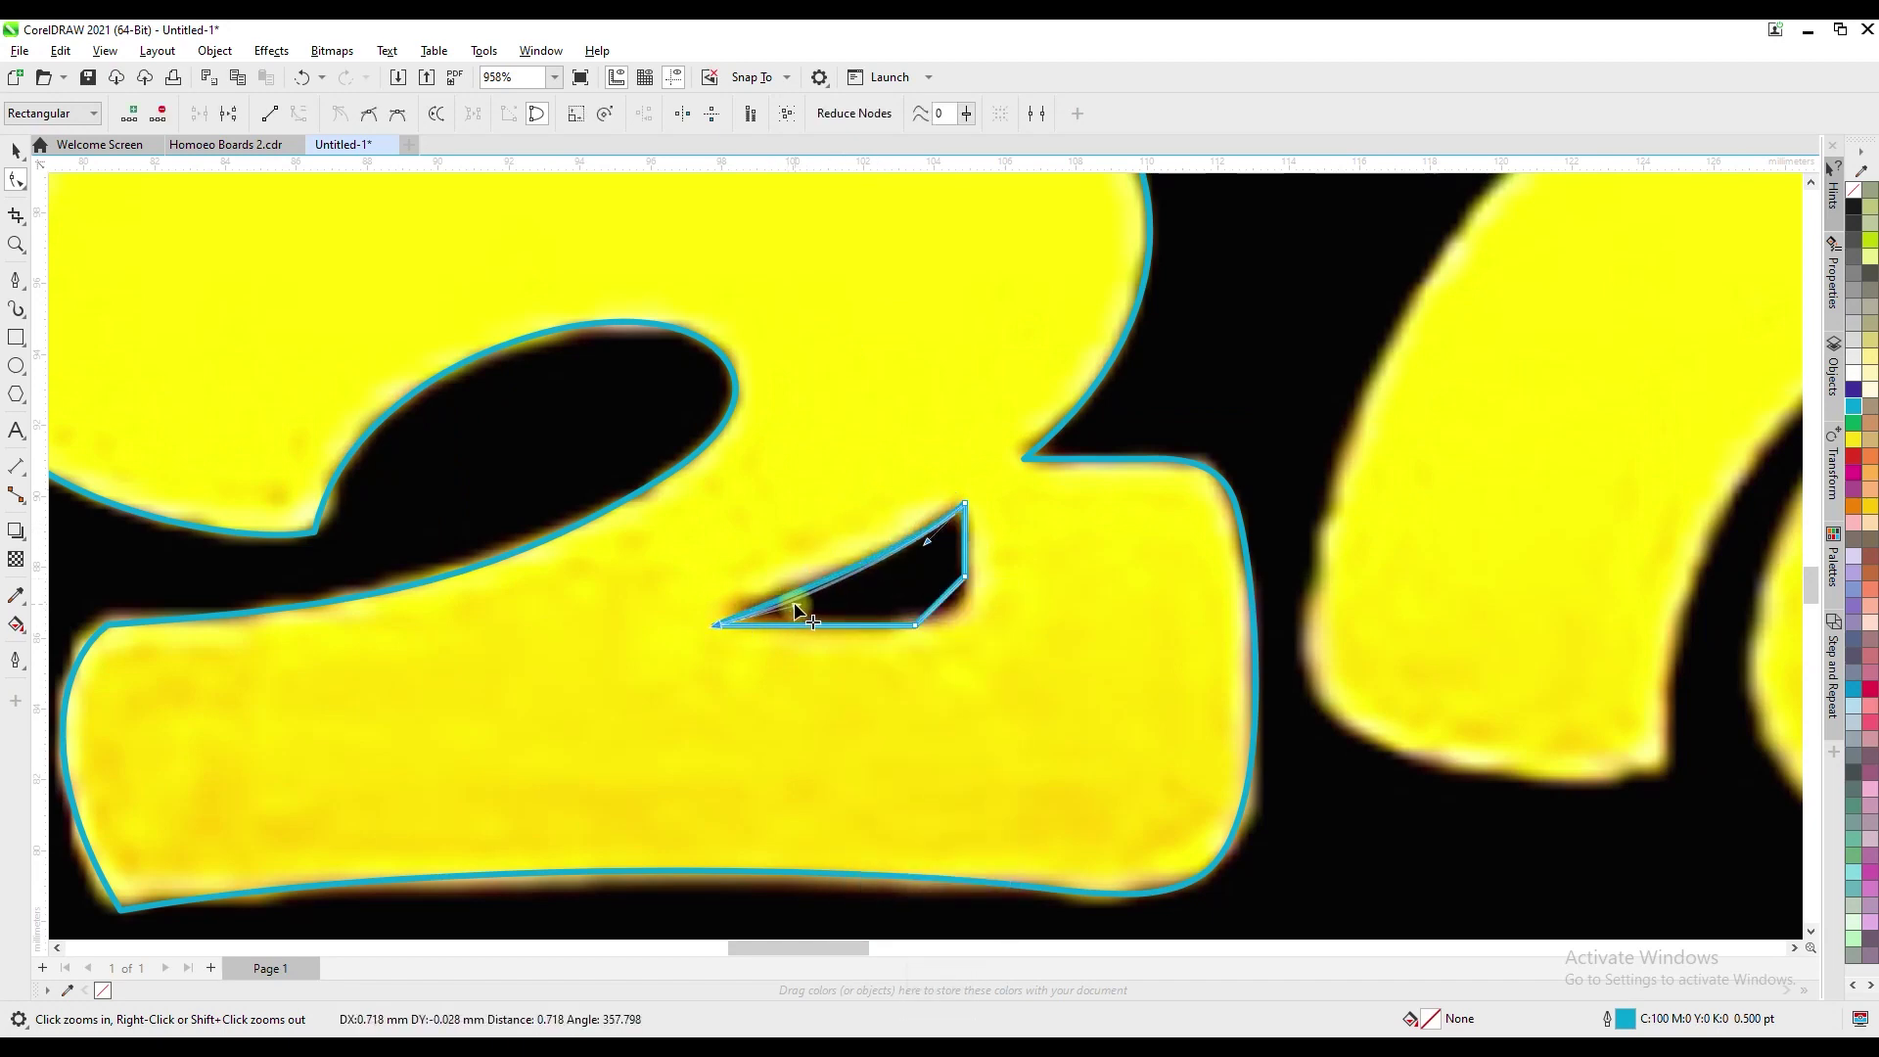
Round the lower-right corner of the triangular hole by adding flanking nodes, converting to a curve and deleting the corner node
double_click(882, 625)
double_click(966, 562)
right_click(941, 600)
key(c)
key(Delete)
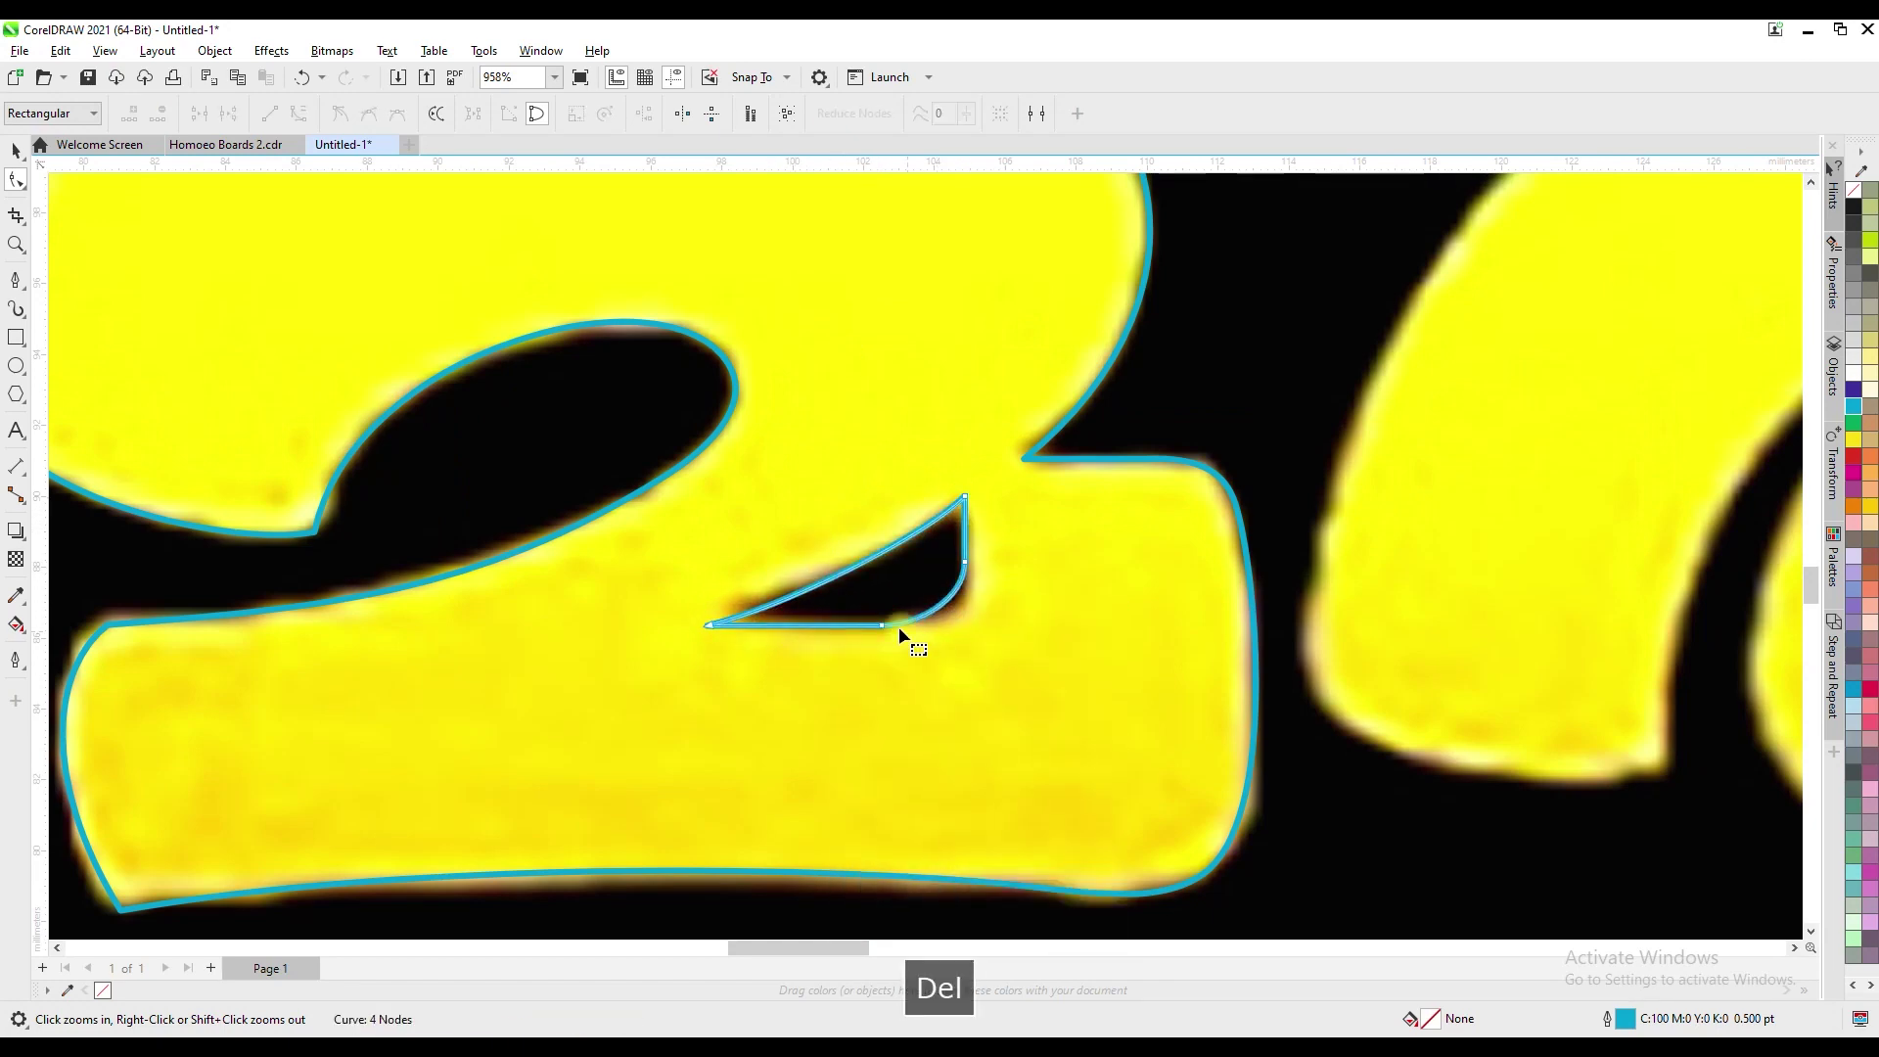
Nudge the triangular hole's bottom edge and adjust its rounded corner to match the black area
click(932, 636)
key(Up)
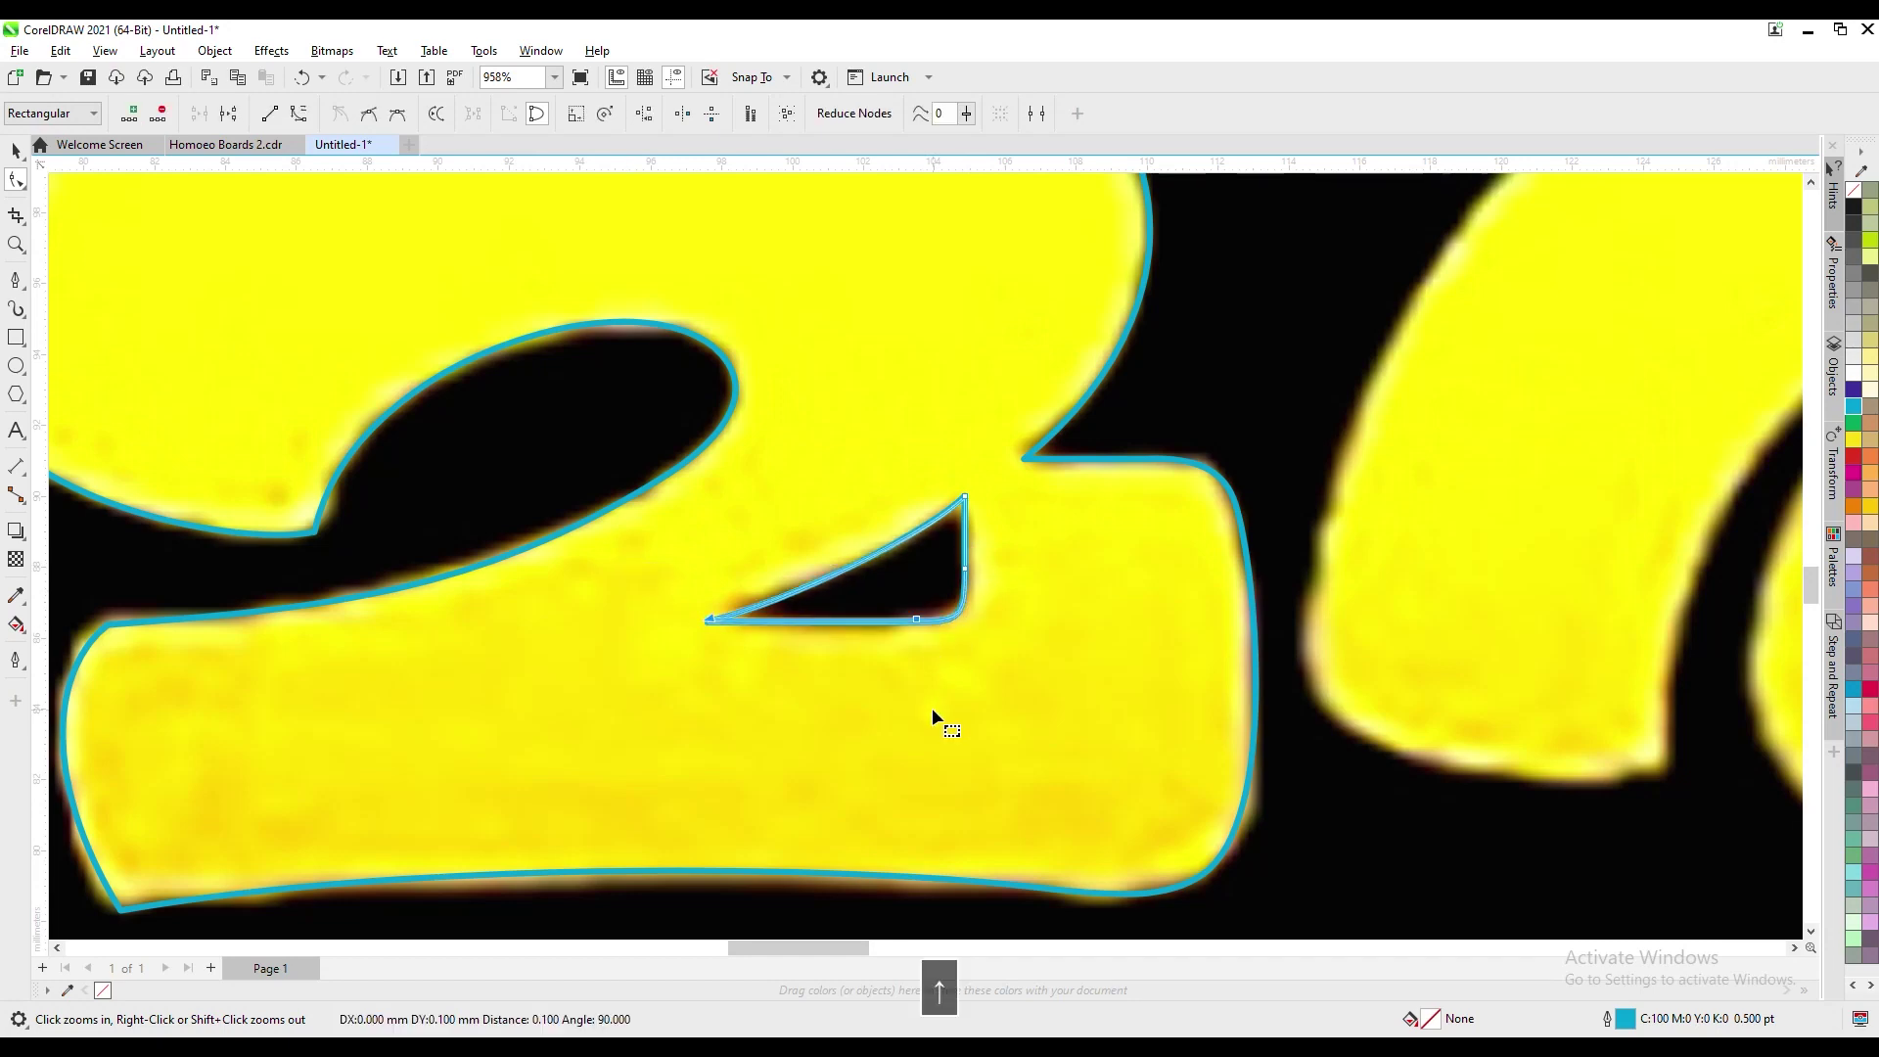
key(Right)
click(885, 632)
click(957, 614)
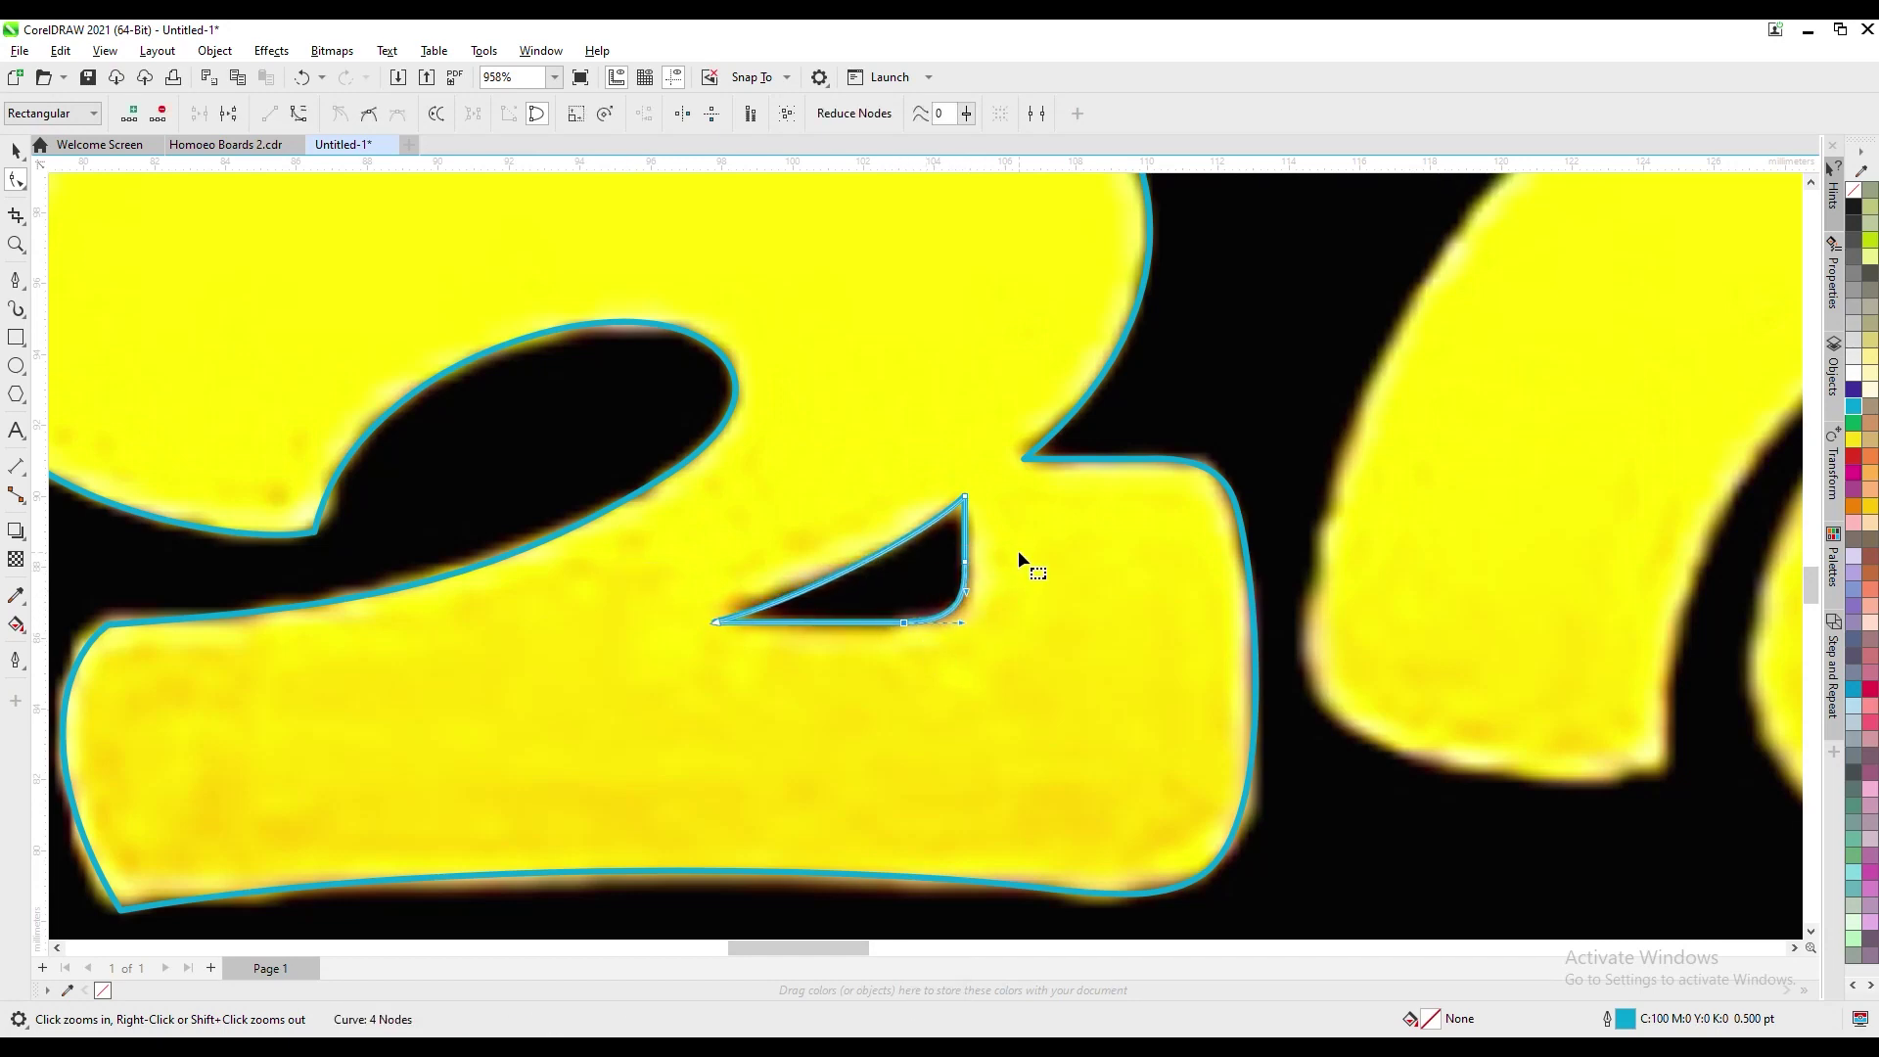
Trace the spiral-shaped third letter with a closed Pen path of straight segments
key(space)
key(F3)
key(F2)
click(710, 480)
drag(709, 481, 1199, 807)
click(15, 279)
click(692, 703)
click(558, 693)
click(526, 609)
click(634, 402)
click(1011, 441)
click(1069, 620)
click(962, 750)
click(773, 729)
click(733, 620)
click(789, 535)
click(868, 534)
click(889, 576)
click(862, 631)
click(903, 643)
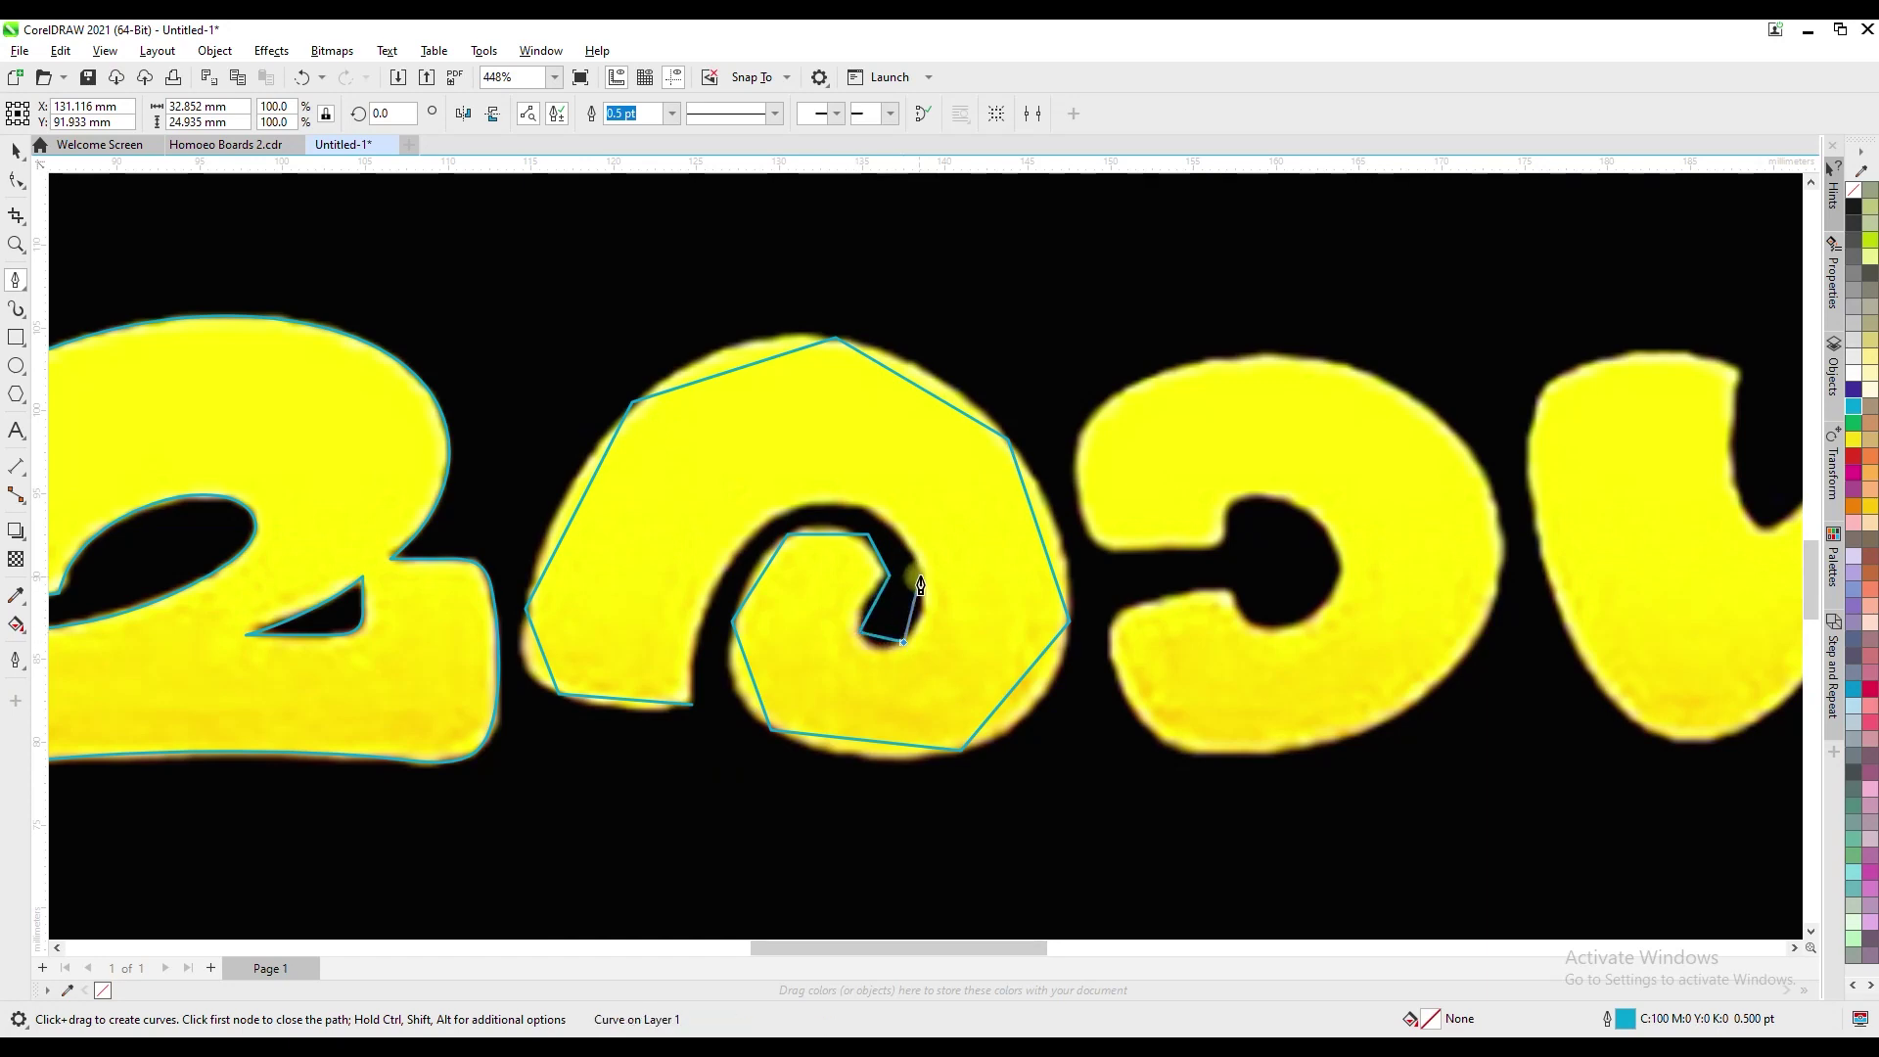
click(706, 617)
click(692, 704)
Delete surplus nodes on the third letter's inner gap and curve the left part of its outer edge
click(16, 180)
click(706, 618)
key(Delete)
click(751, 788)
click(751, 536)
key(Delete)
double_click(732, 564)
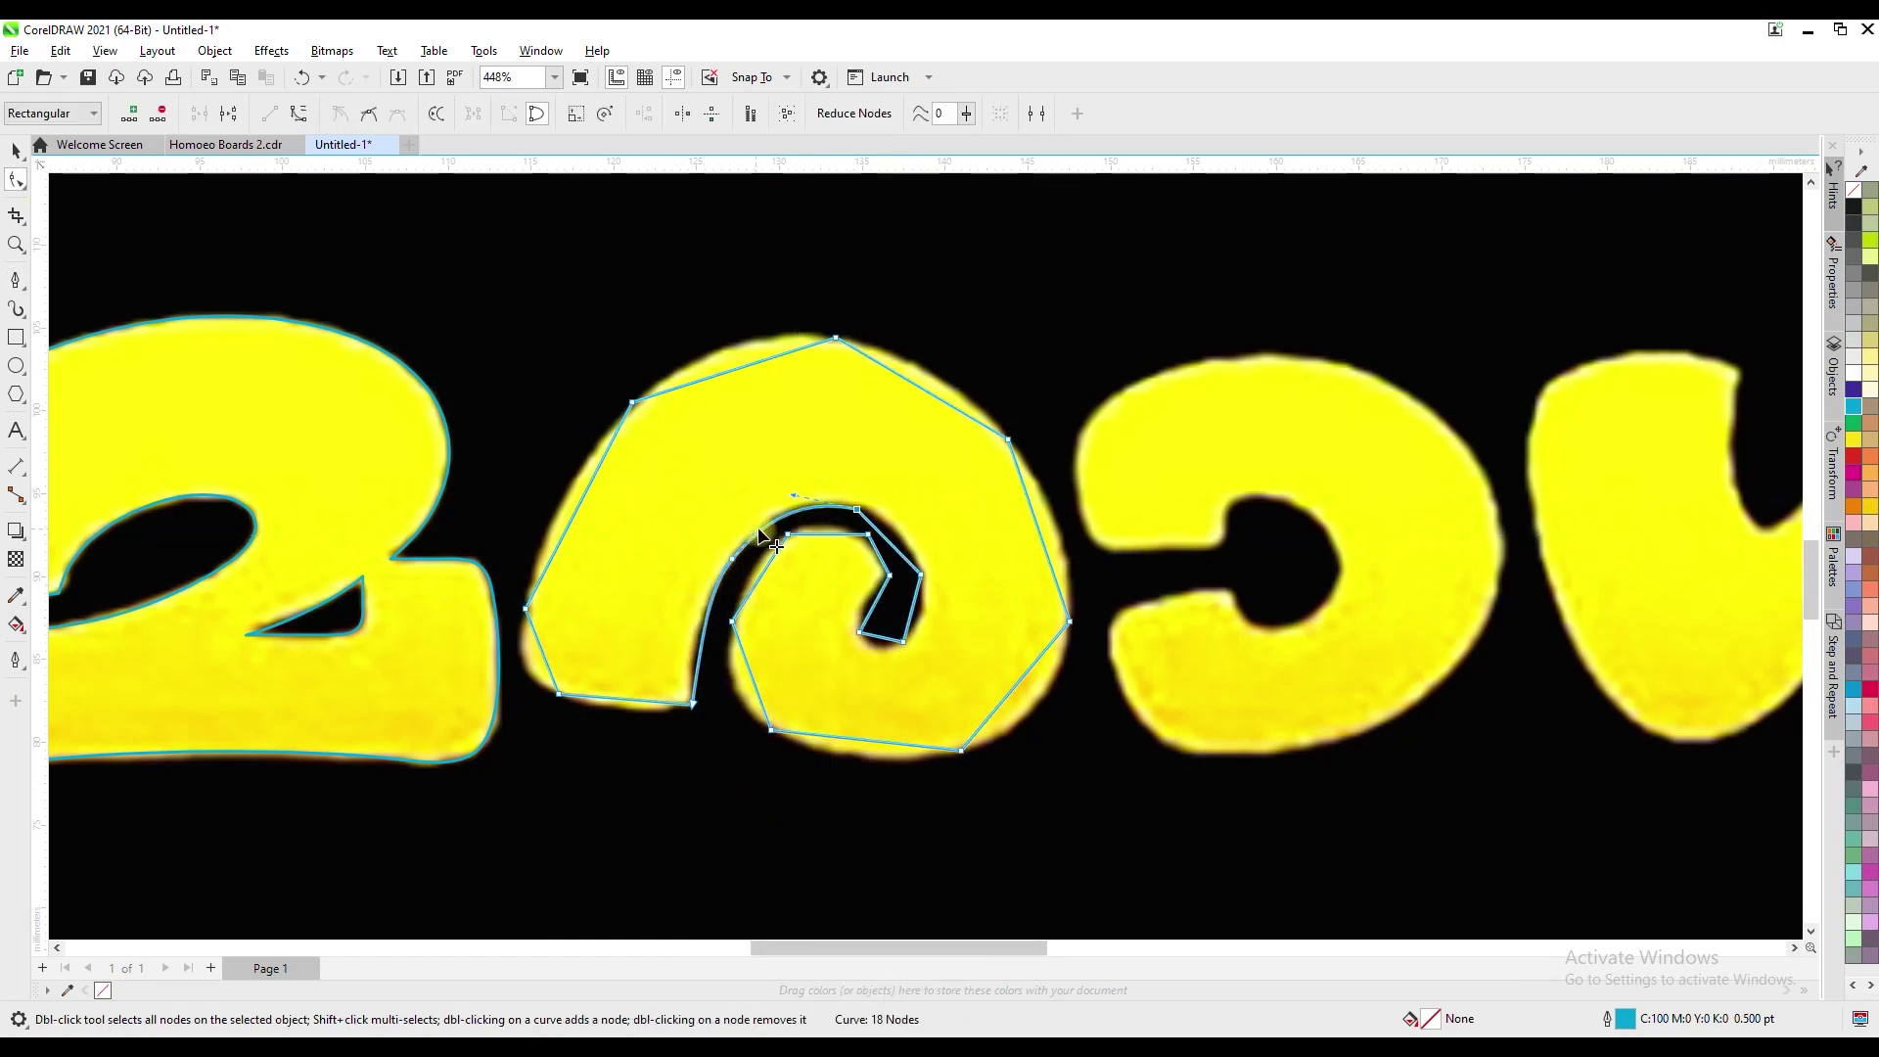
Fit the top and hooked end of the third letter's inner gap to the black area, cleaning up nodes
click(886, 534)
drag(860, 507, 814, 504)
click(895, 526)
click(905, 643)
click(861, 633)
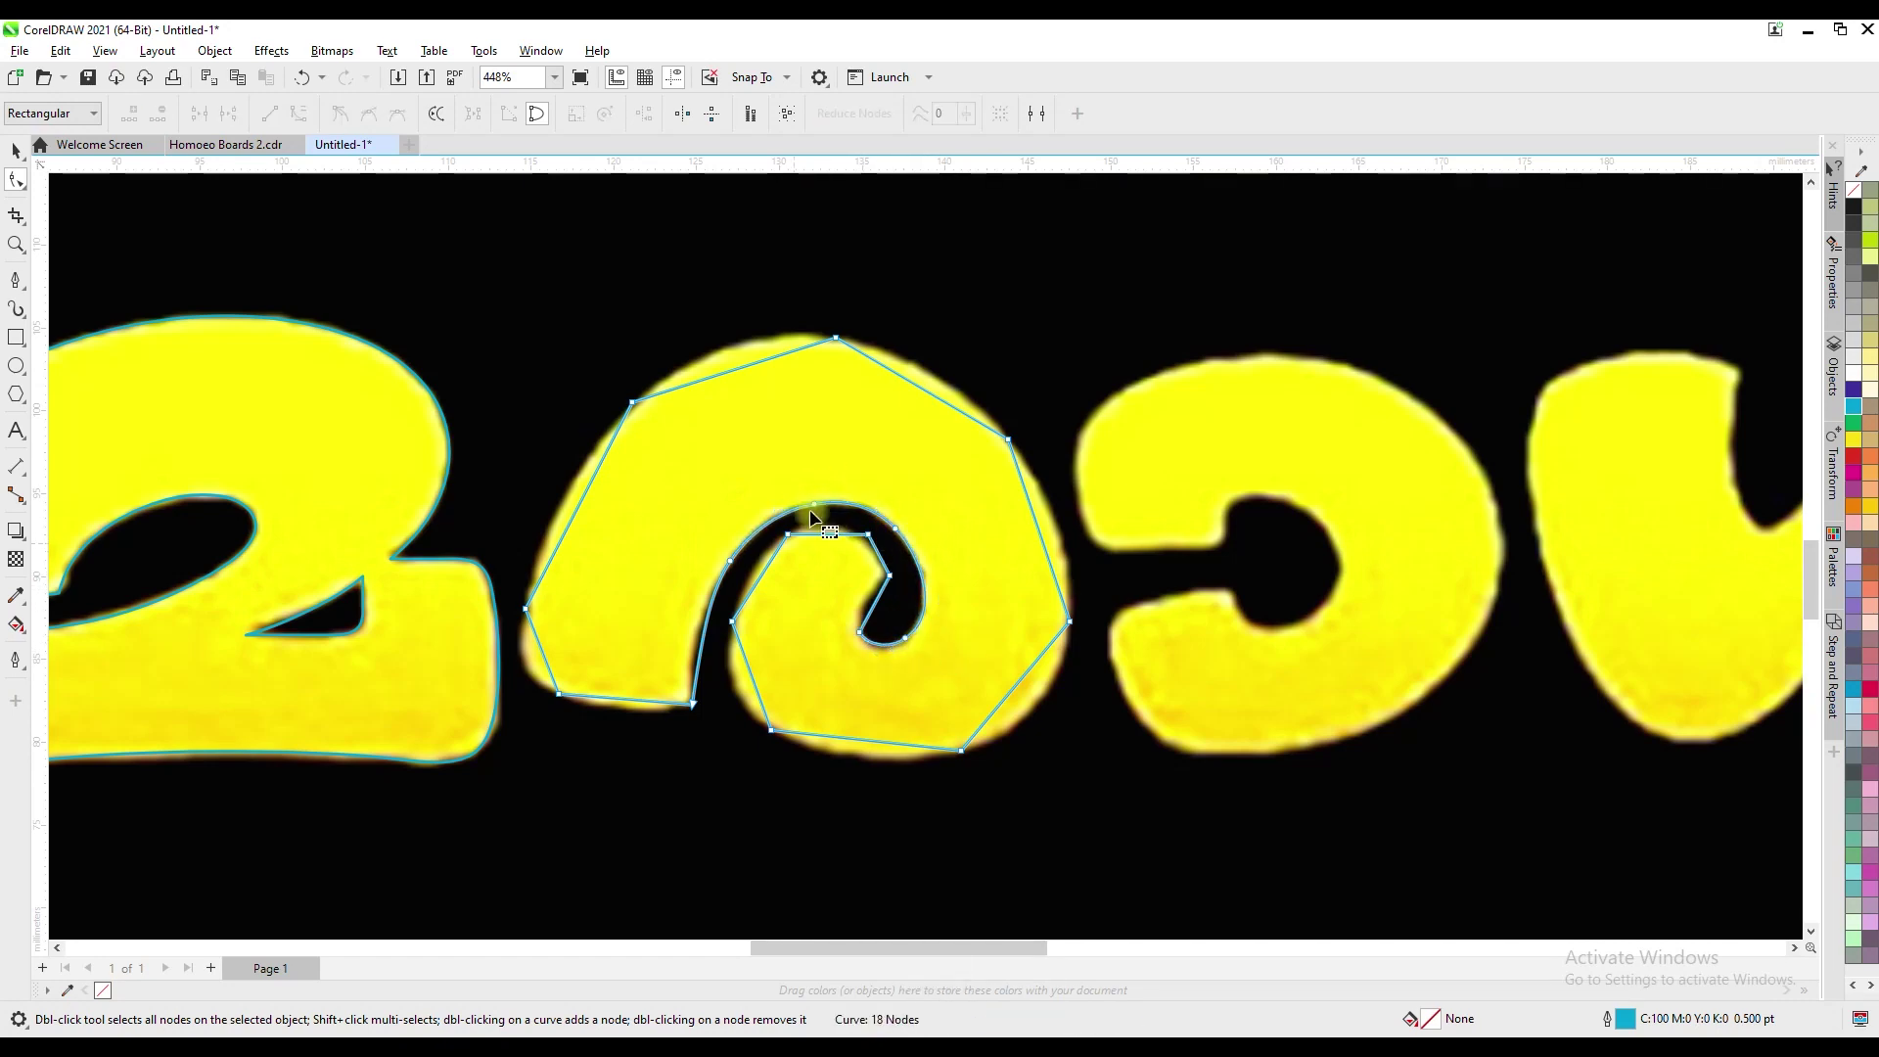
click(707, 632)
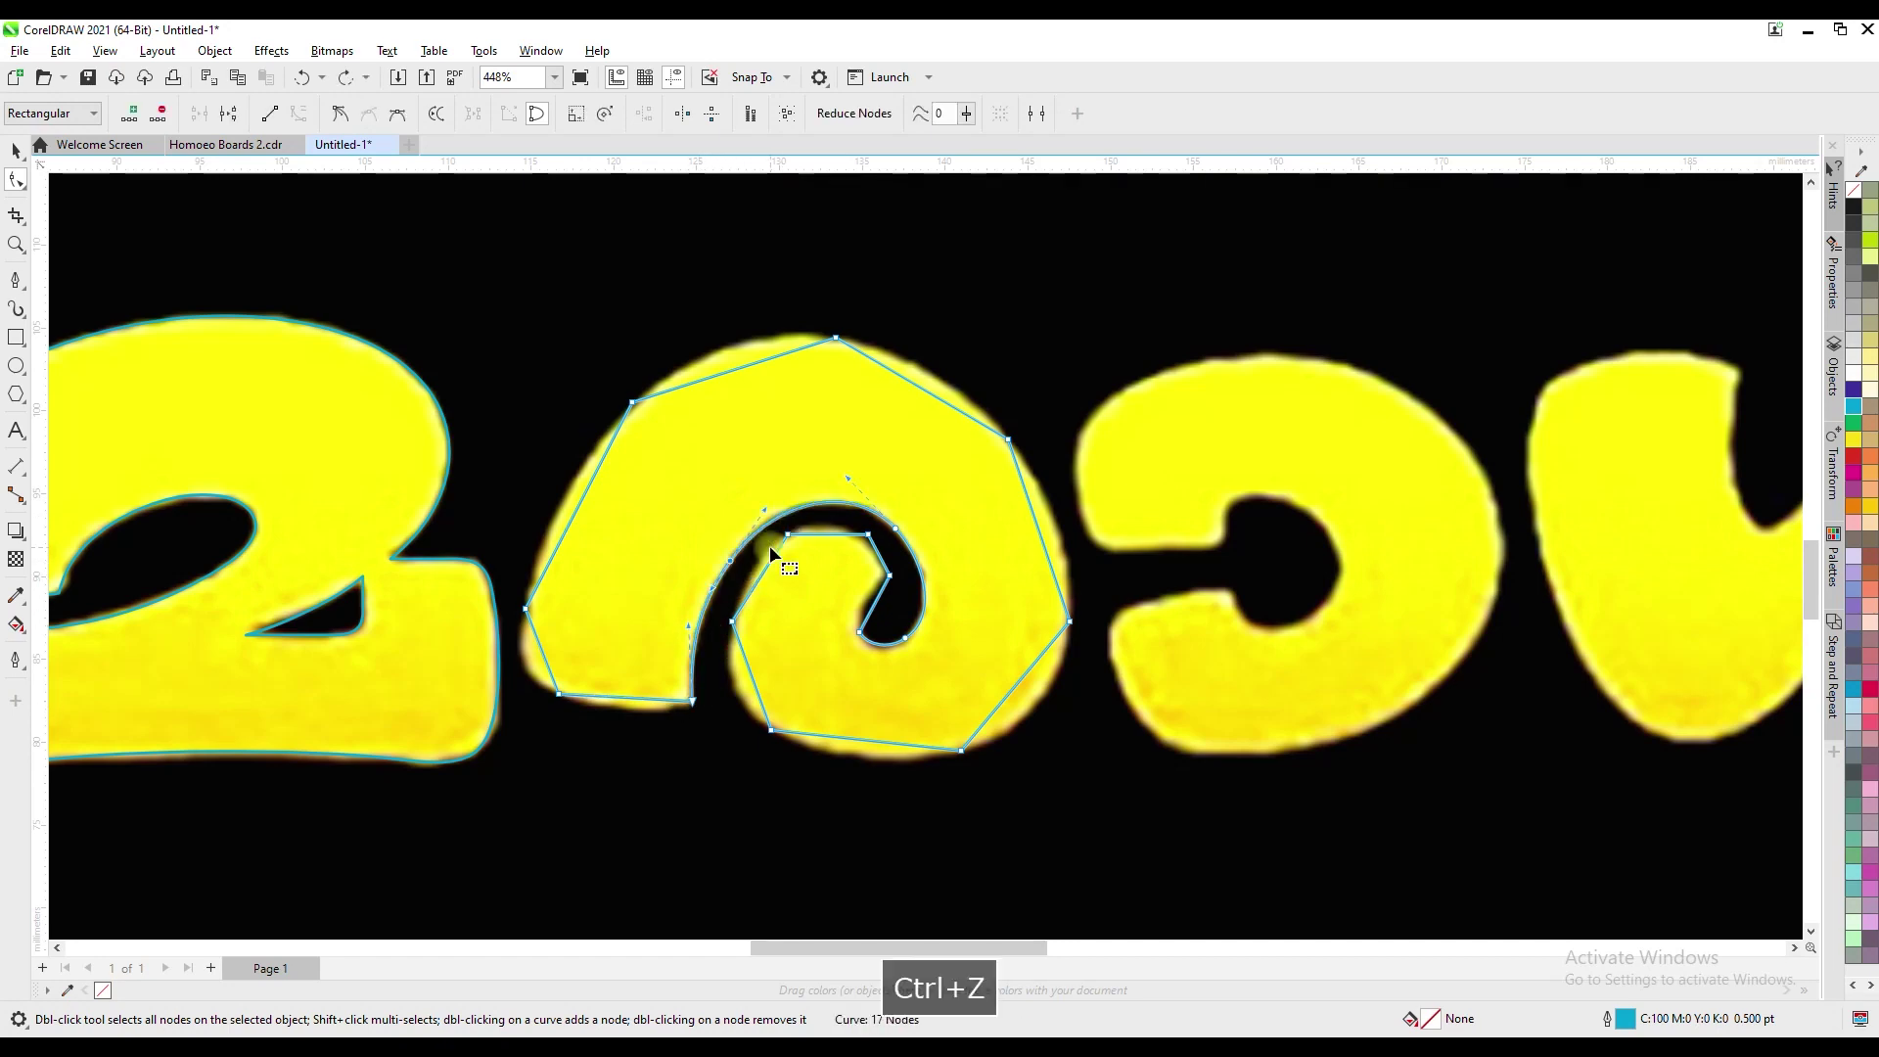
double_click(731, 561)
Curve the bottom of the third letter's left leg and round its lower-left corner, replacing the corner nodes
right_click(607, 700)
key(c)
double_click(559, 693)
drag(616, 700, 614, 713)
drag(573, 722, 558, 720)
double_click(534, 674)
double_click(526, 609)
Bend the third letter's left shoulder and top edge to the yellow shape and delete the old corner nodes
click(633, 403)
key(Right)
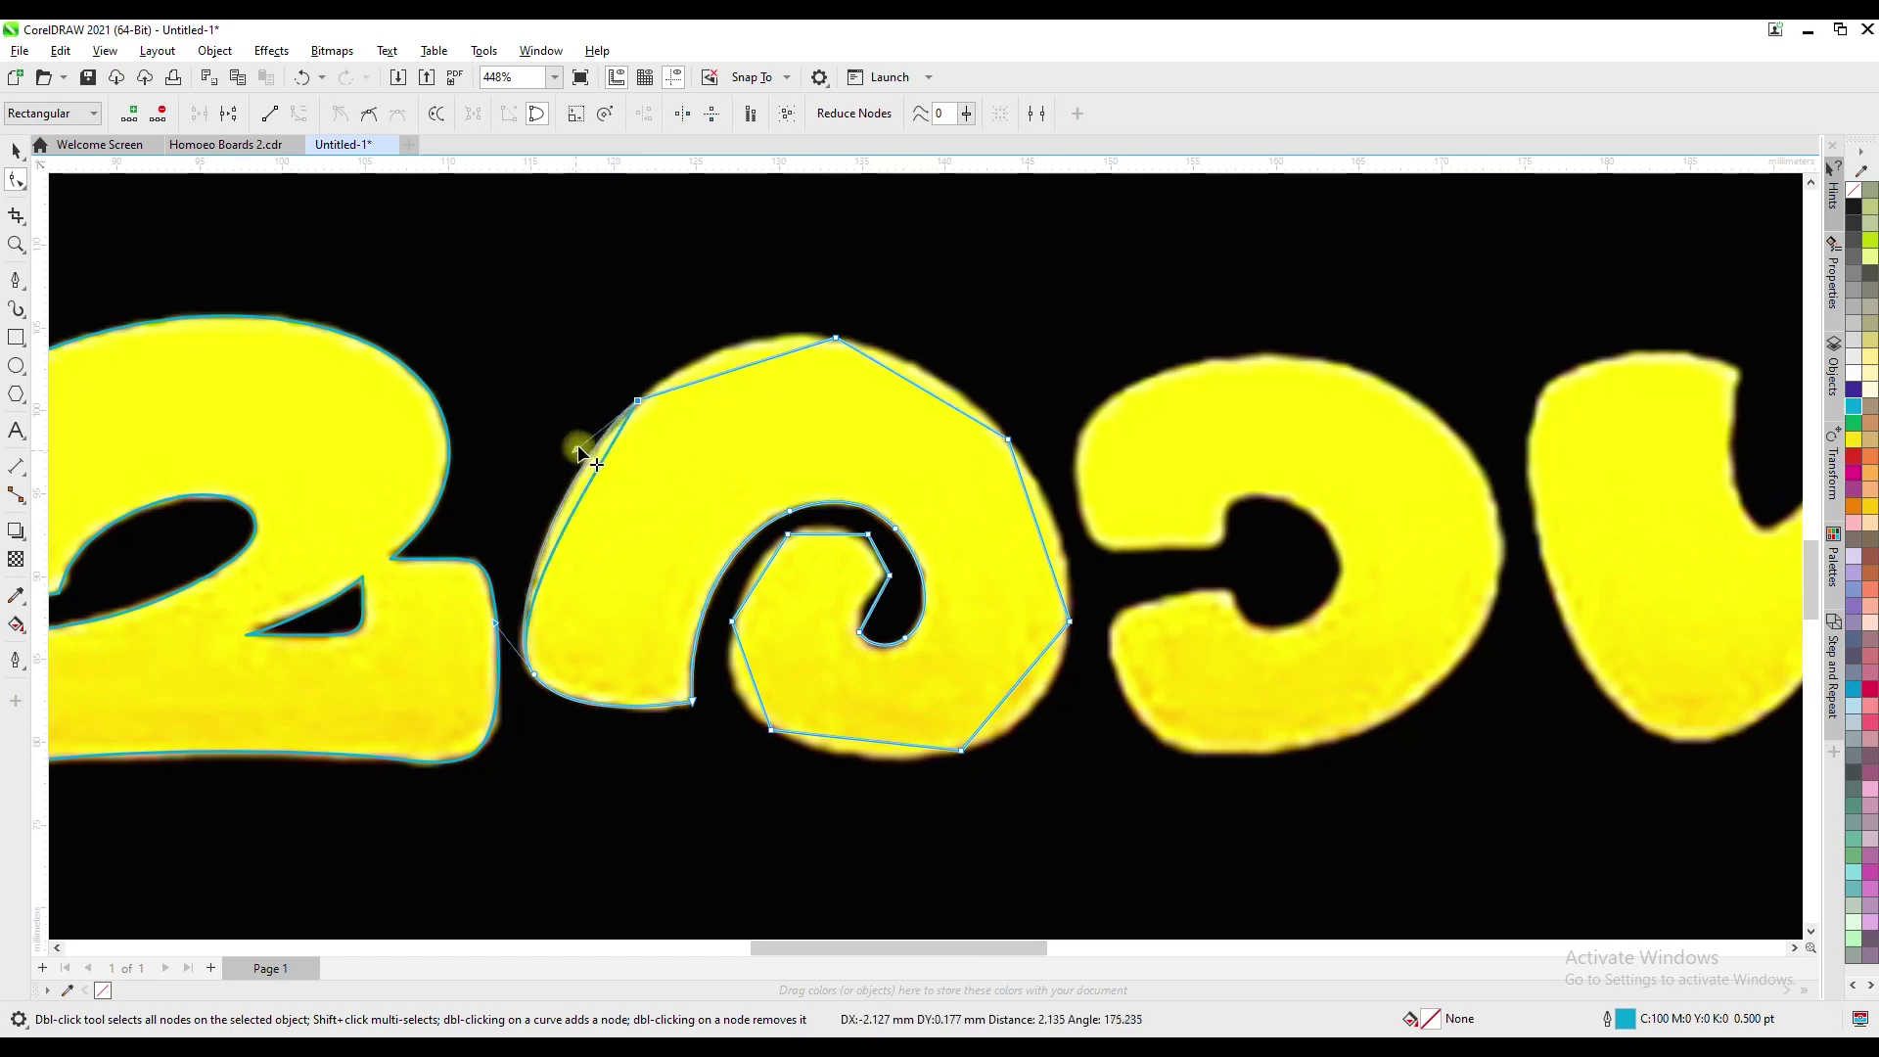
key(Delete)
click(564, 708)
drag(696, 382, 742, 323)
key(Delete)
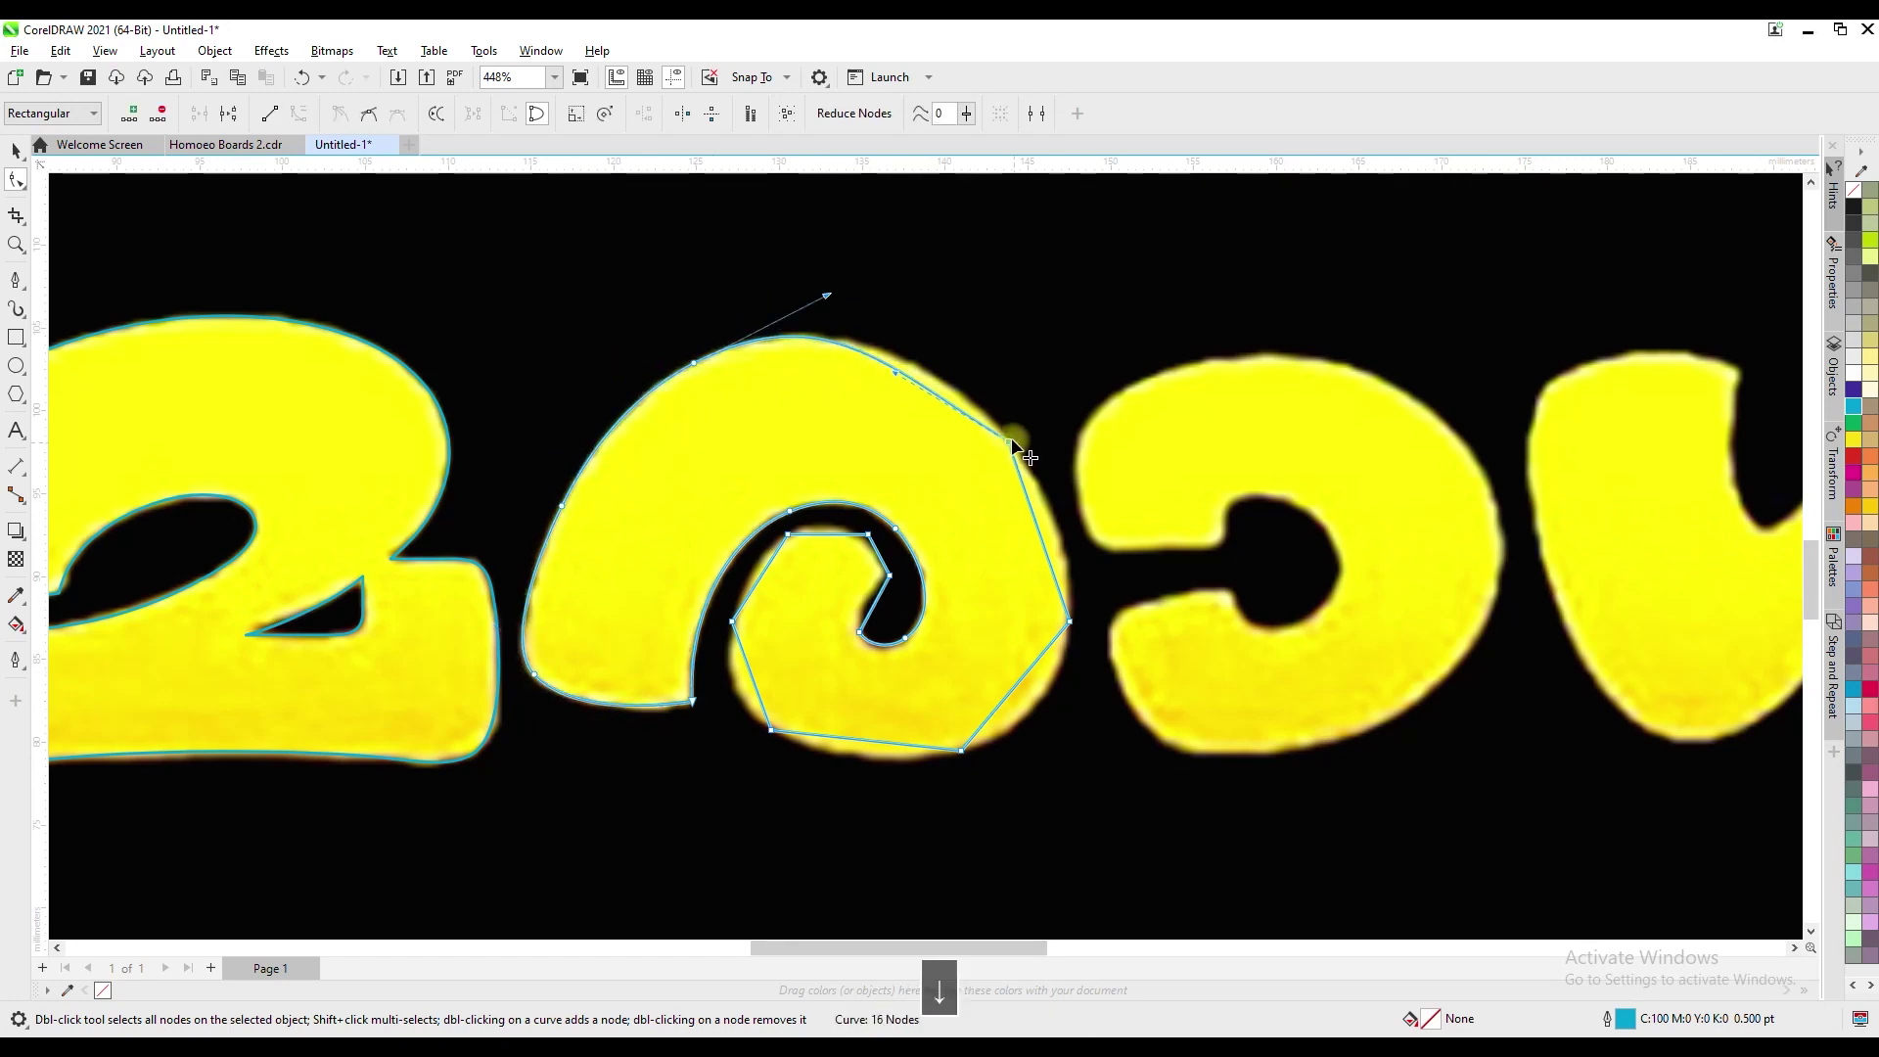
Curve the third letter's upper-right edge and right side along the yellow shape, replacing the straight-corner nodes
double_click(895, 355)
double_click(1008, 441)
drag(1031, 501, 1037, 487)
double_click(1037, 487)
double_click(1069, 622)
Curve the third letter's lower-right and bottom edges to the yellow shape, removing the old corner nodes
drag(1008, 703, 1040, 695)
double_click(1040, 694)
double_click(962, 751)
click(771, 729)
drag(860, 733, 835, 764)
key(Delete)
Round the third letter's lower-left bulge to the yellow shape and delete the leftover corner nodes
double_click(786, 735)
drag(754, 689, 760, 555)
double_click(765, 722)
key(Delete)
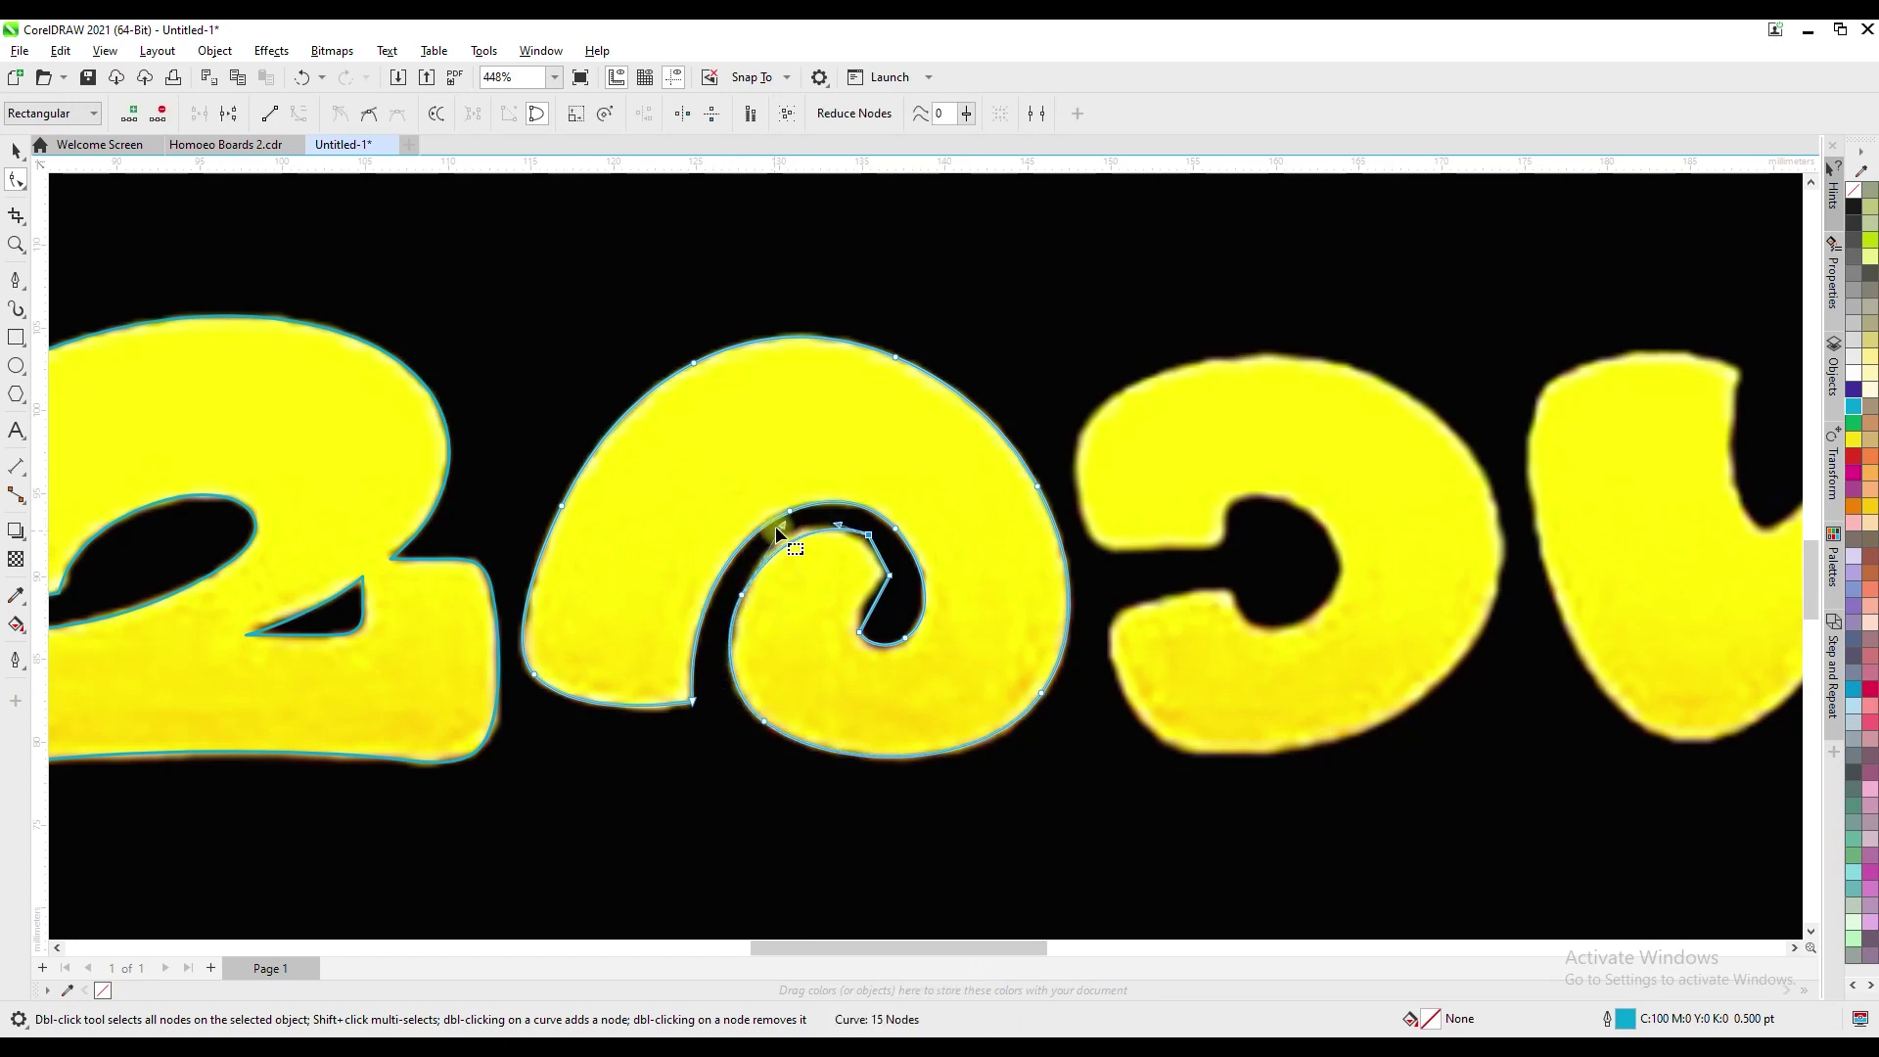
Curve the third letter's inner curl along the yellow edge and delete its surplus corner nodes
drag(855, 520, 856, 524)
drag(867, 639, 854, 586)
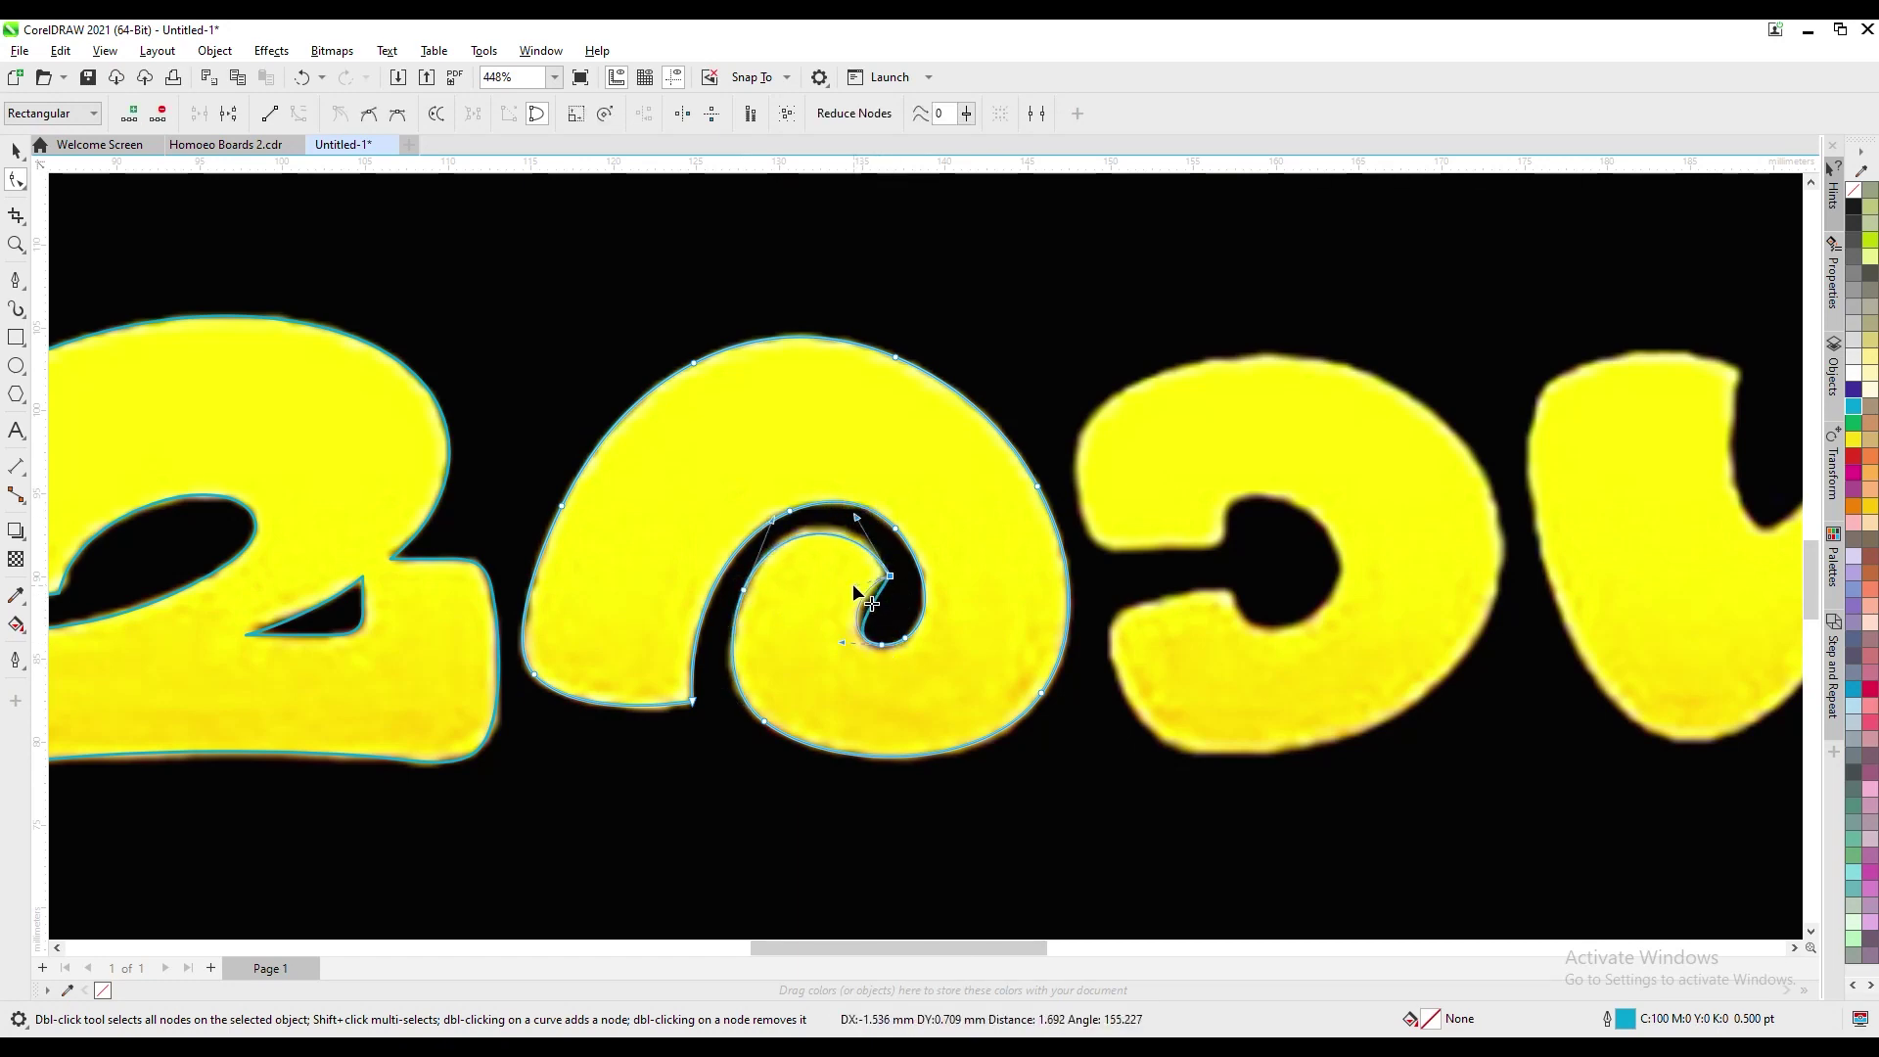
key(Delete)
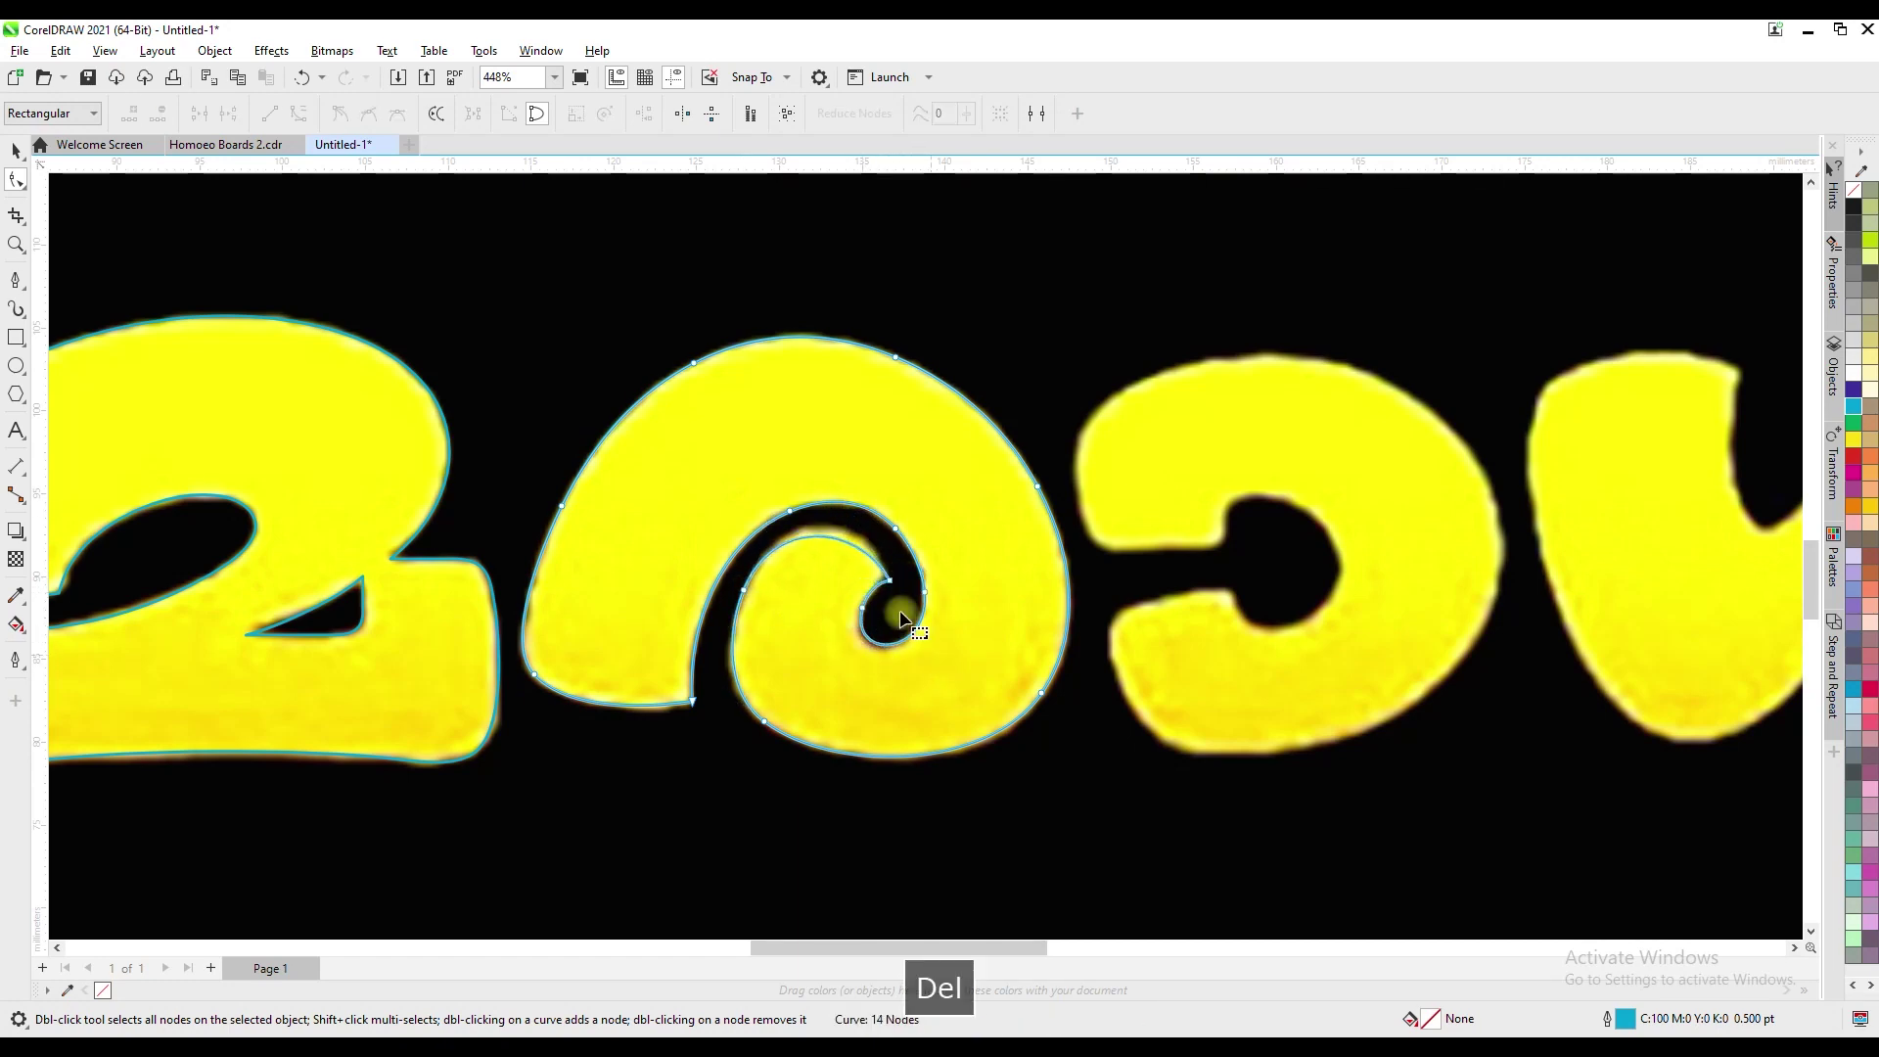
click(893, 646)
key(Delete)
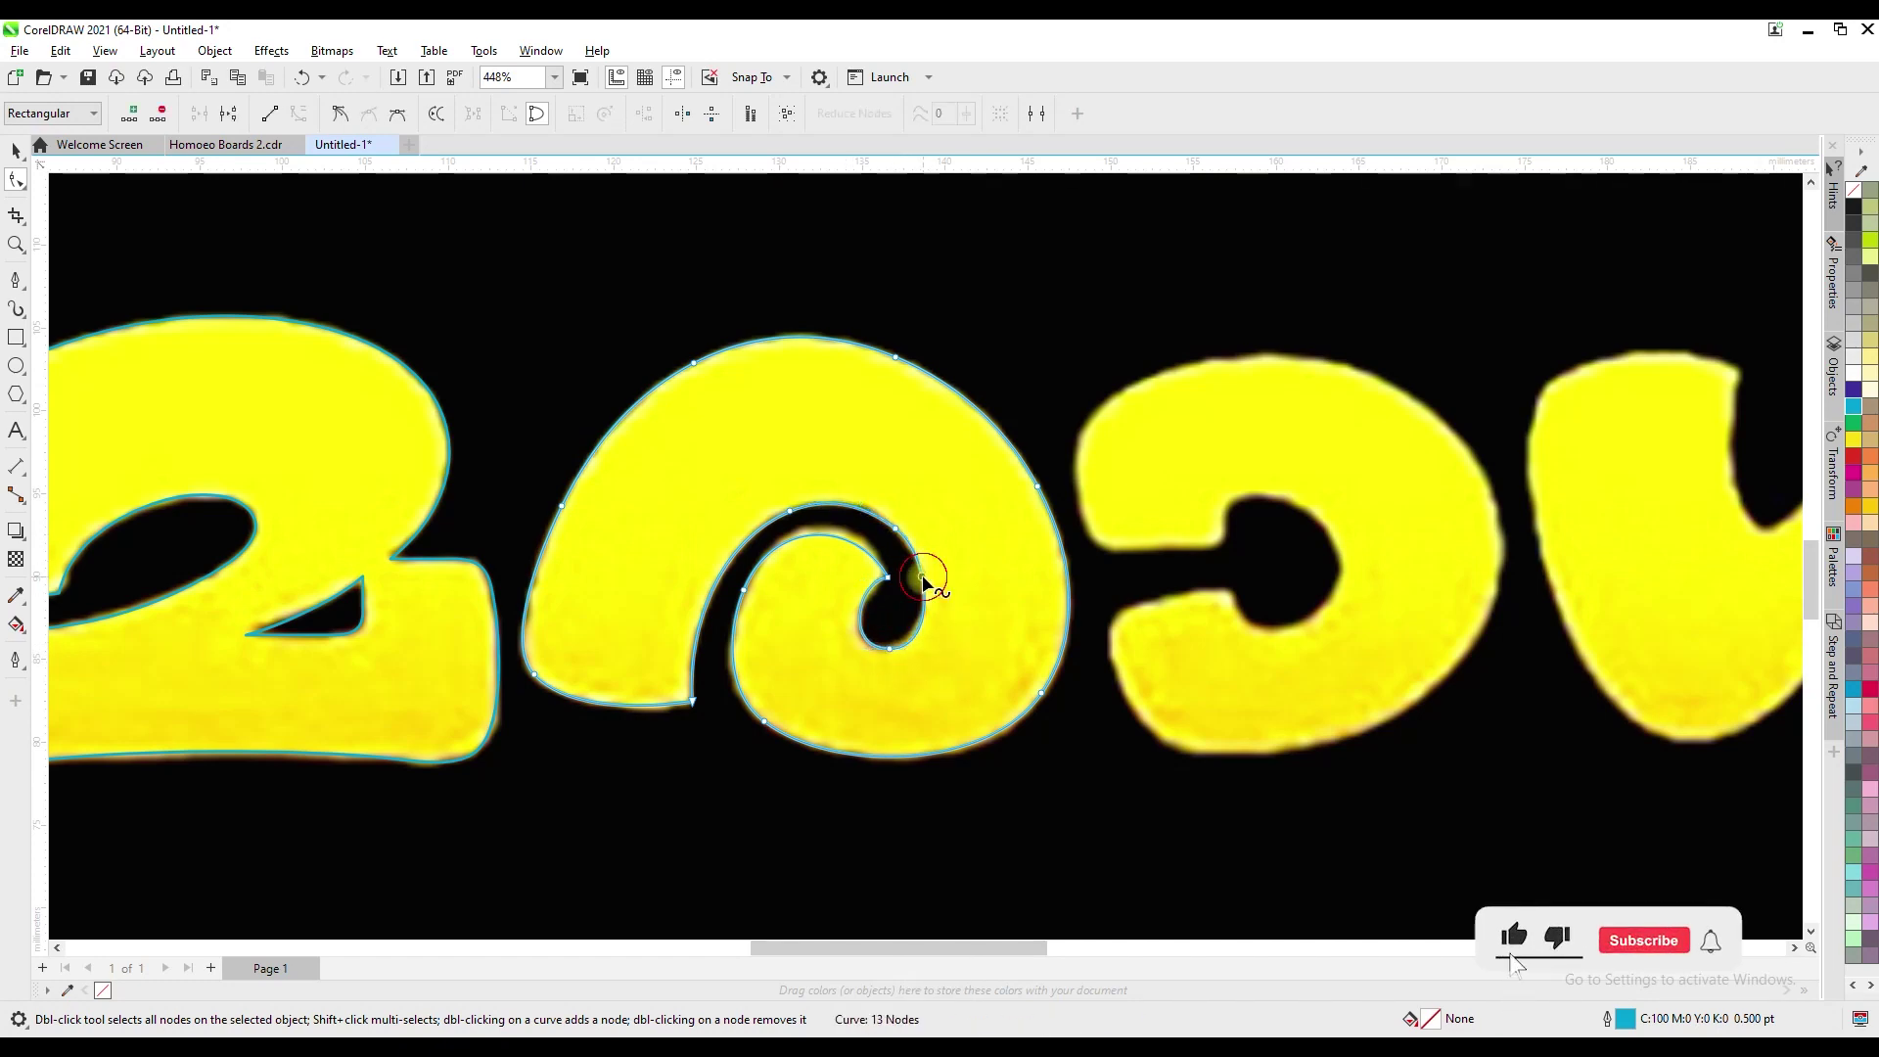
Trace the fourth letter with the Pen tool as a closed outline of straight segments, including its inner opening
scroll(921, 571, down, 1)
key(F2)
drag(1008, 338, 1459, 817)
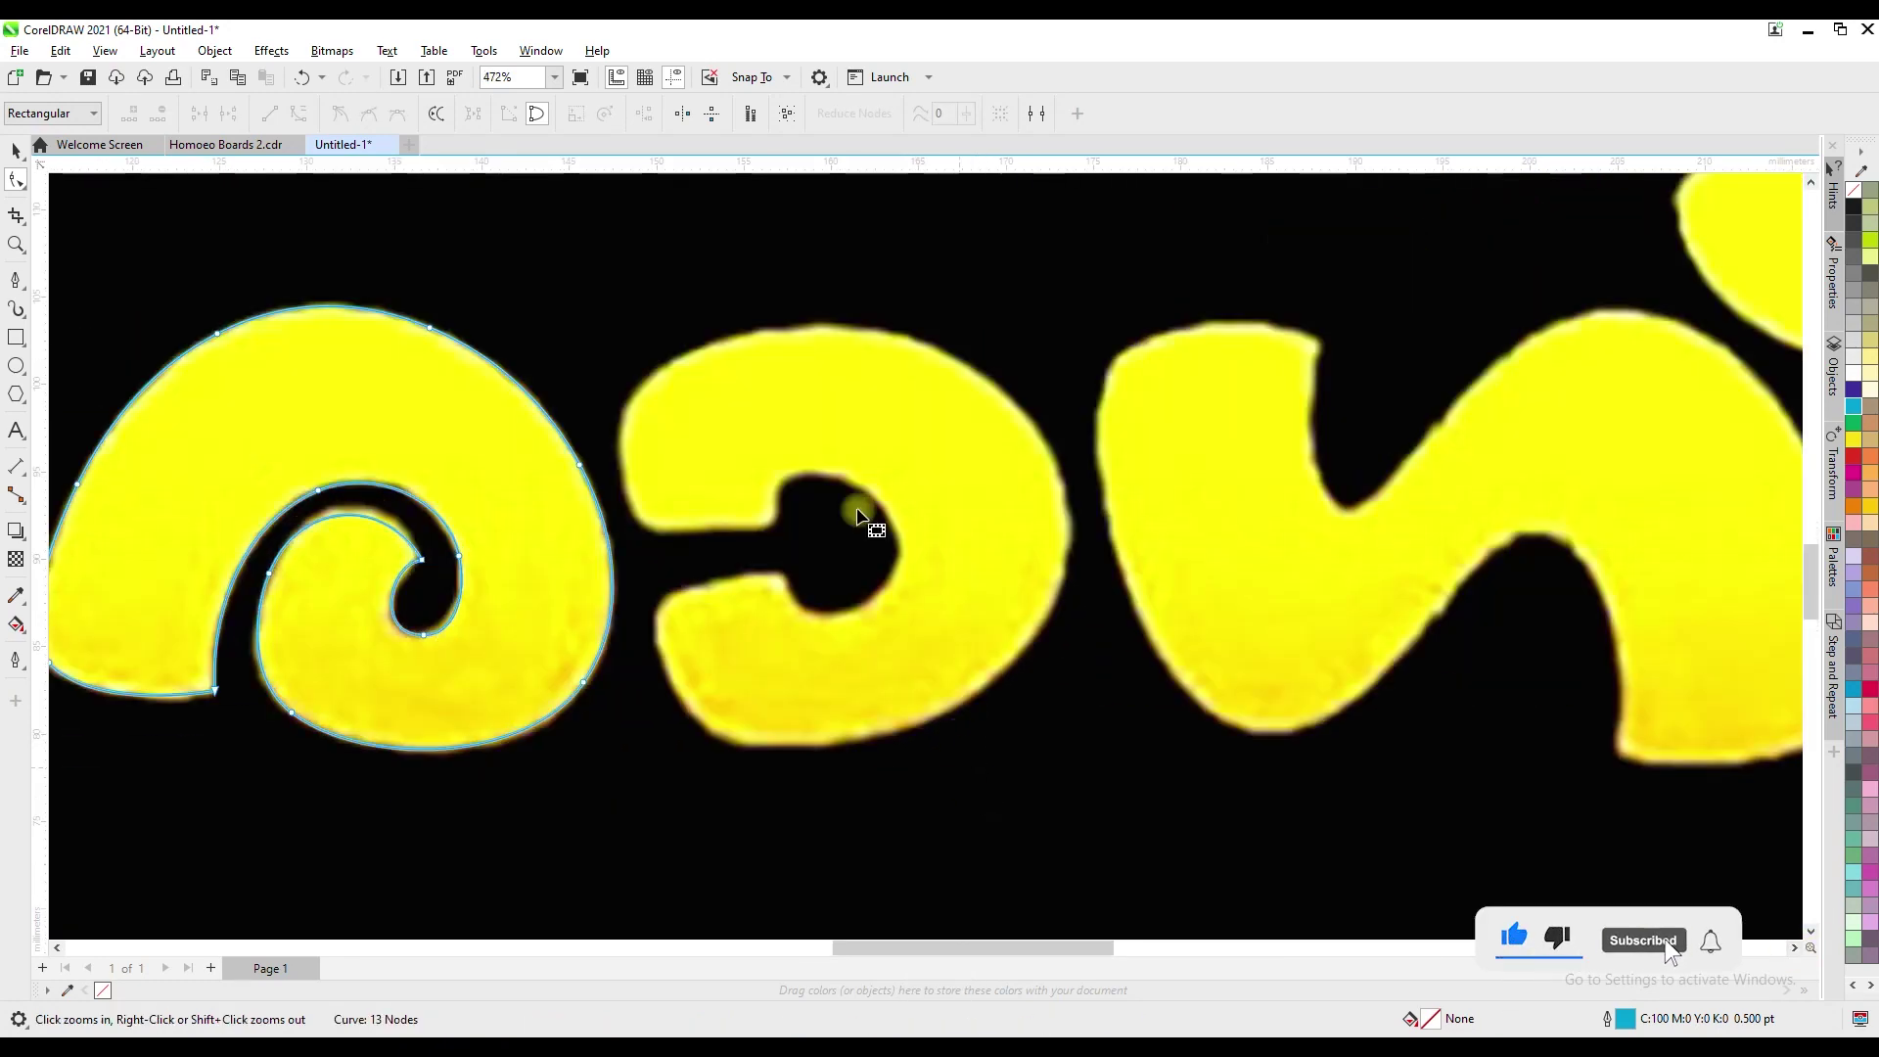
click(16, 280)
click(781, 525)
click(671, 533)
click(615, 446)
click(701, 346)
click(903, 333)
click(1052, 452)
click(1038, 635)
click(909, 730)
click(719, 738)
click(660, 654)
click(693, 584)
click(781, 573)
click(848, 609)
click(901, 558)
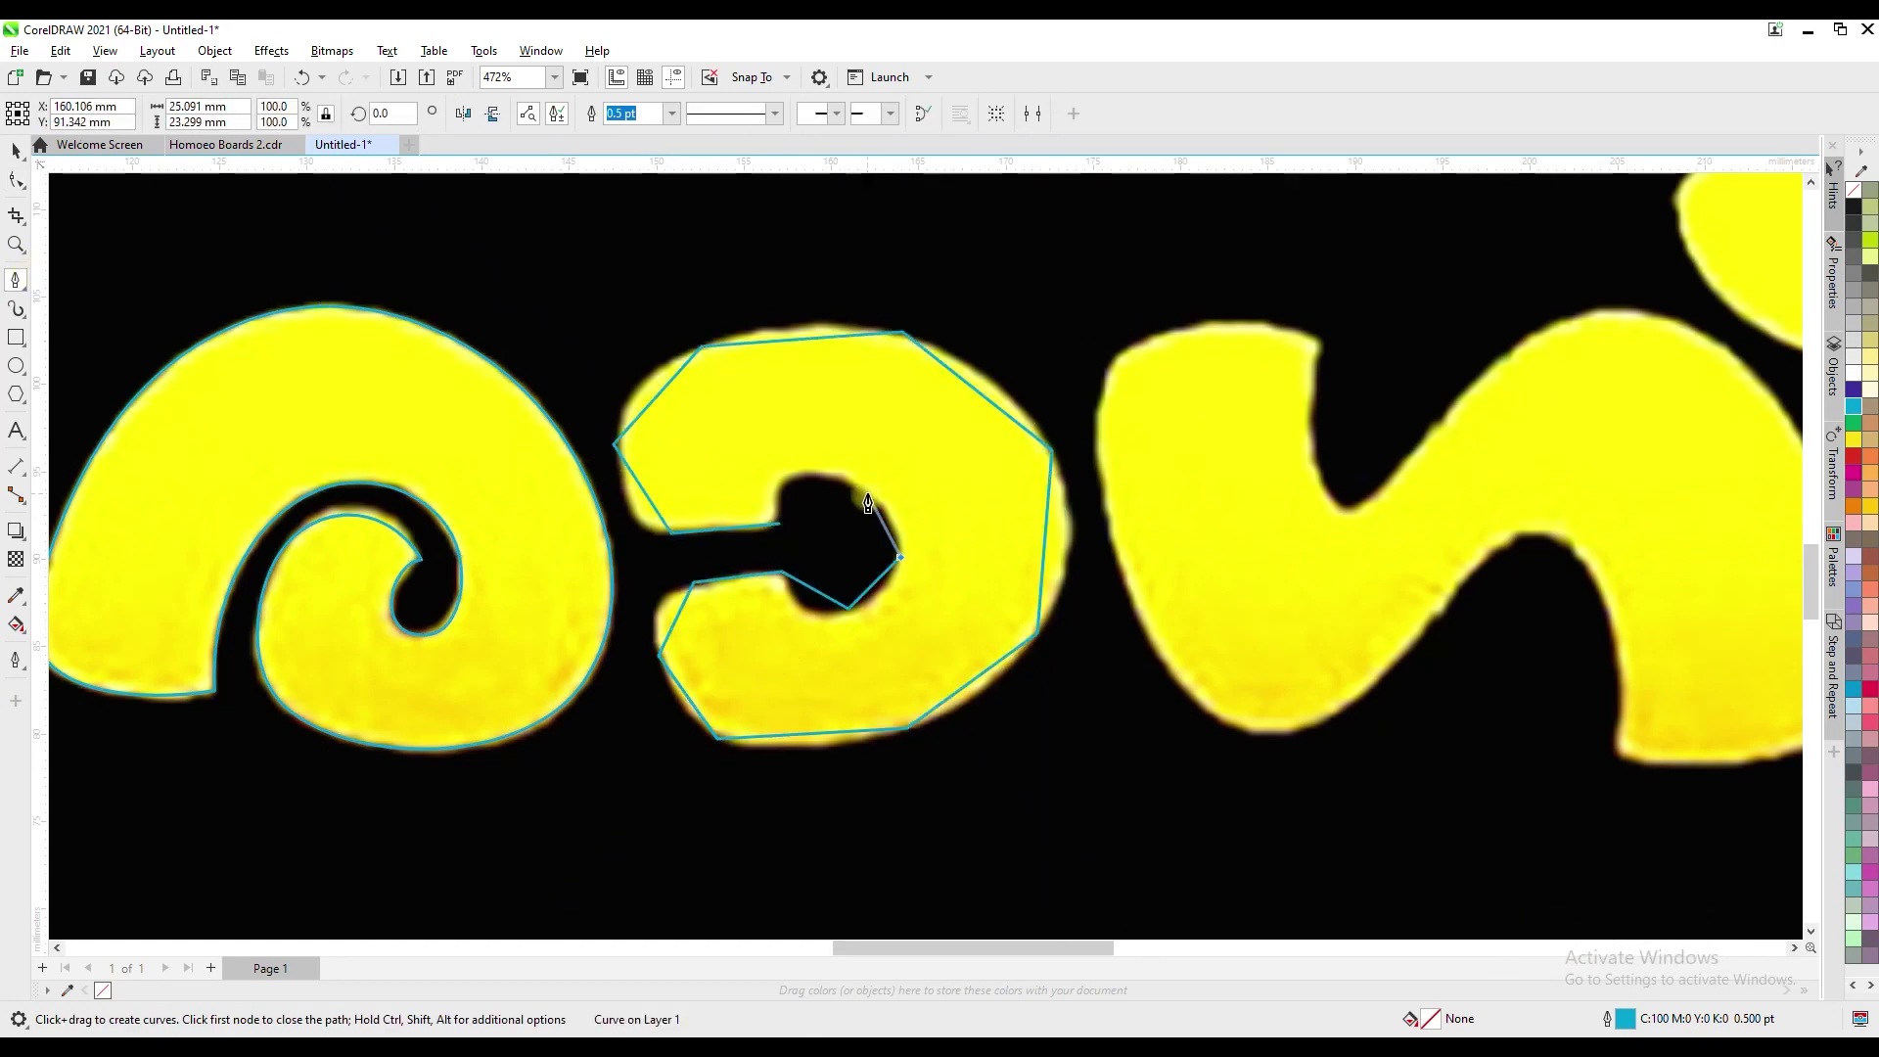
click(781, 529)
Curve the upper part of the fourth letter's inner opening with the Shape tool and delete the old corner nodes
key(F10)
scroll(596, 532, up, 1)
click(802, 477)
key(Delete)
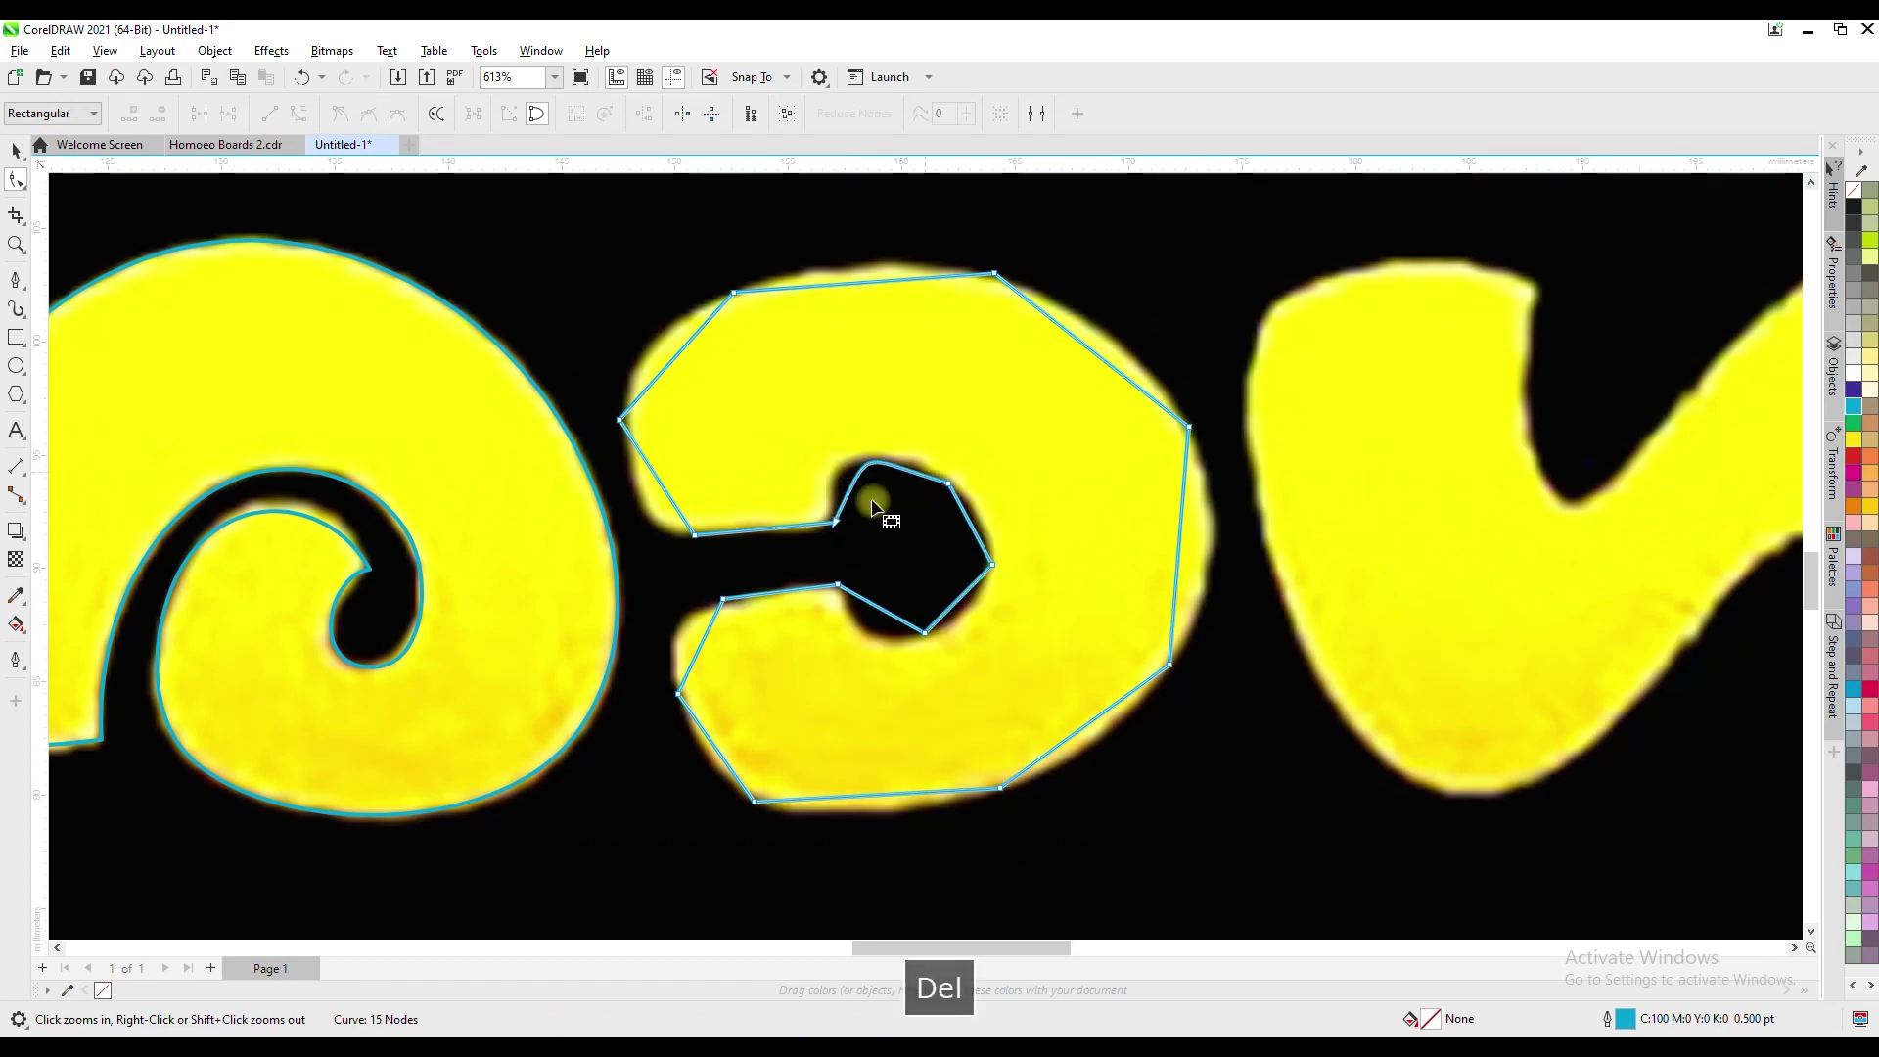
click(949, 483)
key(Delete)
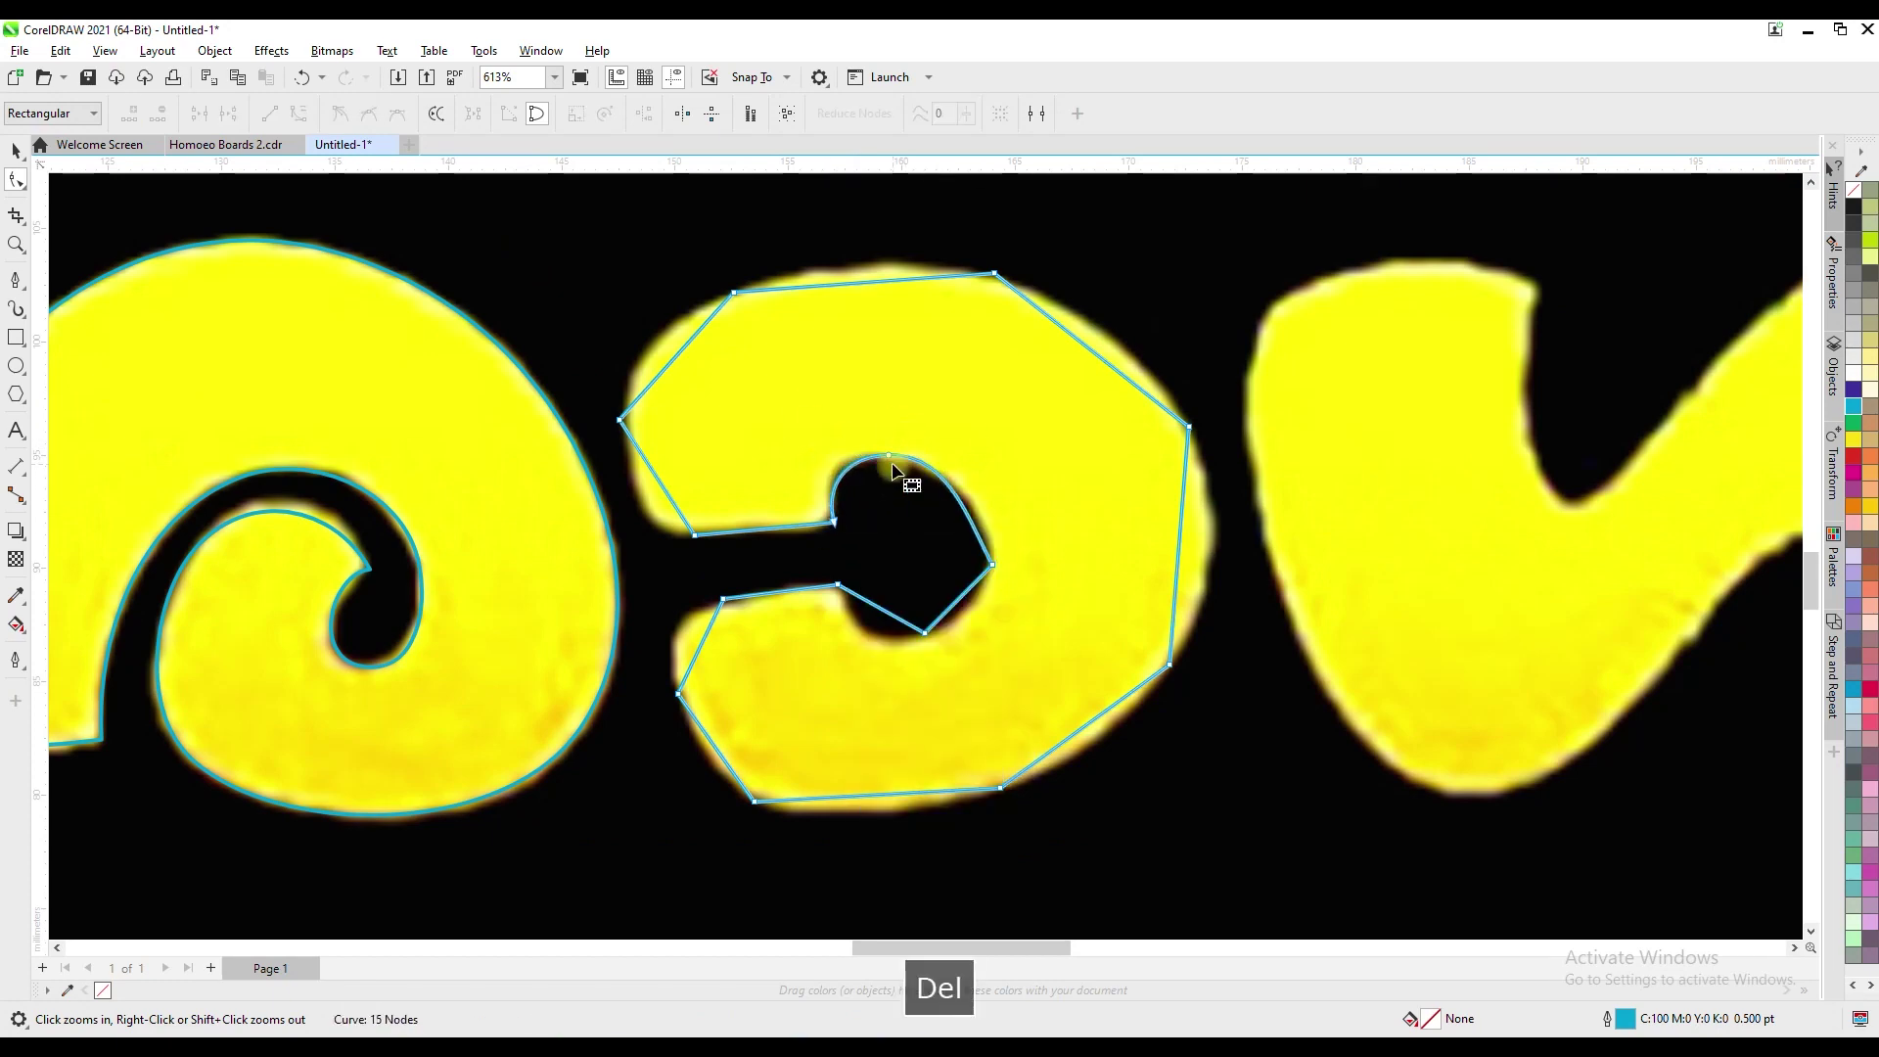
Curve the right and lower parts of the fourth letter's inner opening, replacing the corner nodes and adjusting its lower lip
click(971, 509)
click(951, 626)
key(KP_Add)
drag(899, 575, 937, 674)
key(Delete)
click(839, 586)
key(Right)
drag(718, 554, 886, 472)
click(974, 509)
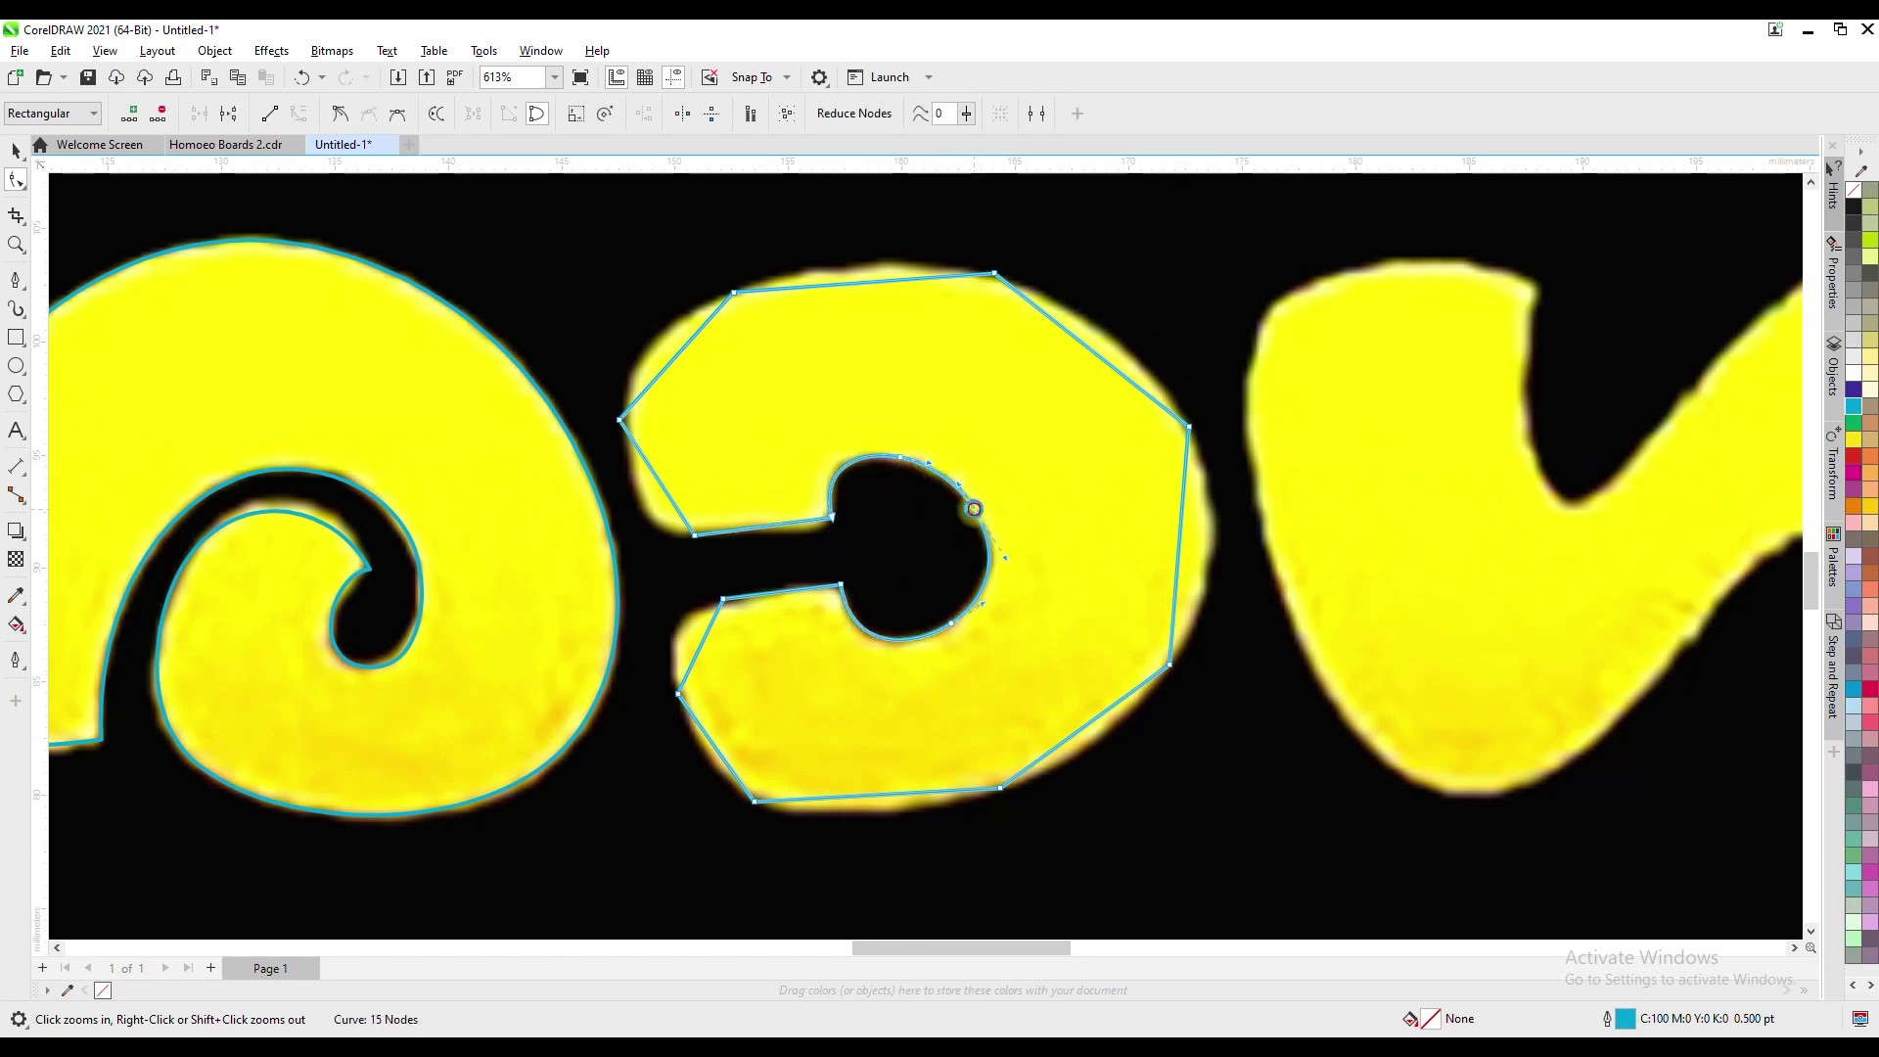
Round the lower arm end of the fourth letter and its lower-left corner, replacing the corner nodes
click(699, 651)
key(Delete)
drag(709, 606, 703, 600)
key(Delete)
double_click(709, 750)
click(774, 801)
key(Delete)
Bend the fourth letter's bottom edge and lower-right curve to the yellow shape, deleting the old corner node
drag(892, 795, 906, 813)
double_click(849, 811)
click(1000, 788)
key(Delete)
drag(1055, 752, 1074, 752)
double_click(1075, 750)
Curve the fourth letter's right side along the yellow shape, replacing the two straight-corner nodes
click(1170, 664)
key(Delete)
drag(1184, 474, 1203, 494)
double_click(1200, 580)
click(1189, 427)
key(Delete)
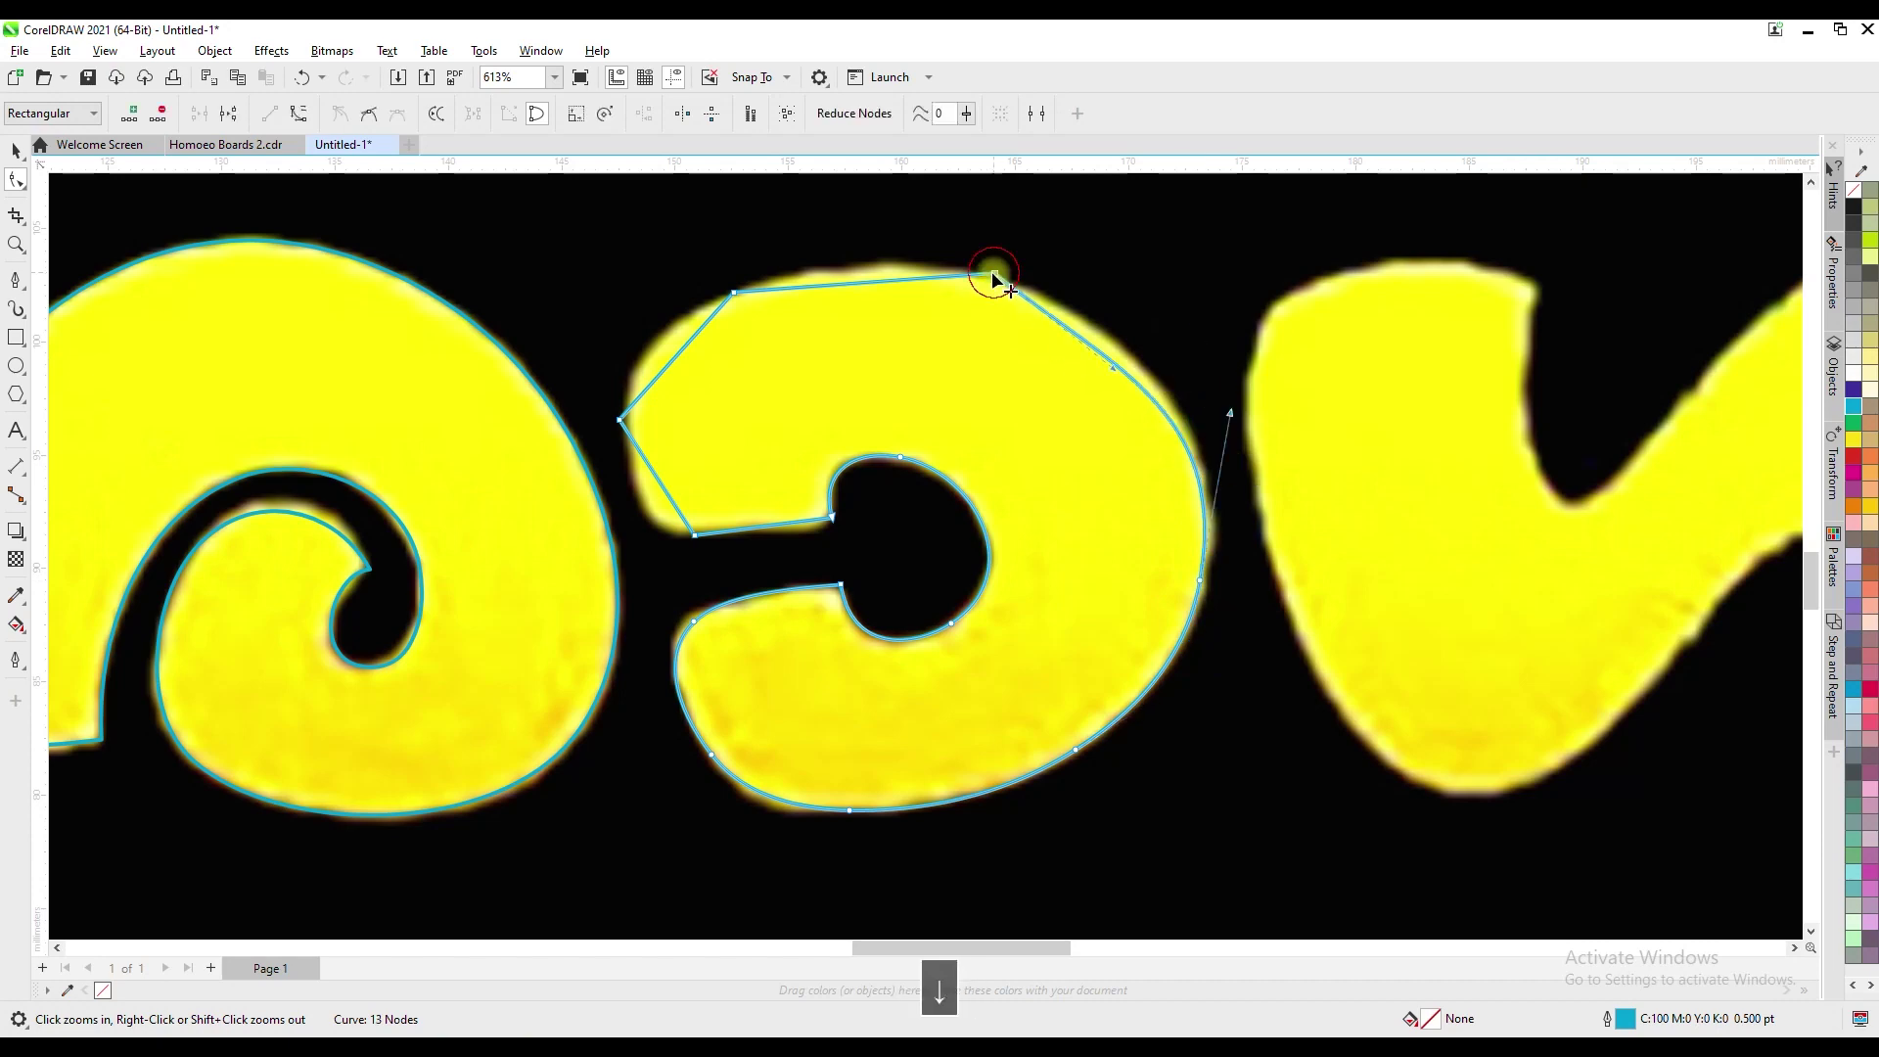
Curve the fourth letter's upper-right shoulder and top edge to the yellow shape, removing the old corner nodes
double_click(1093, 328)
click(995, 277)
key(Delete)
drag(878, 284, 842, 262)
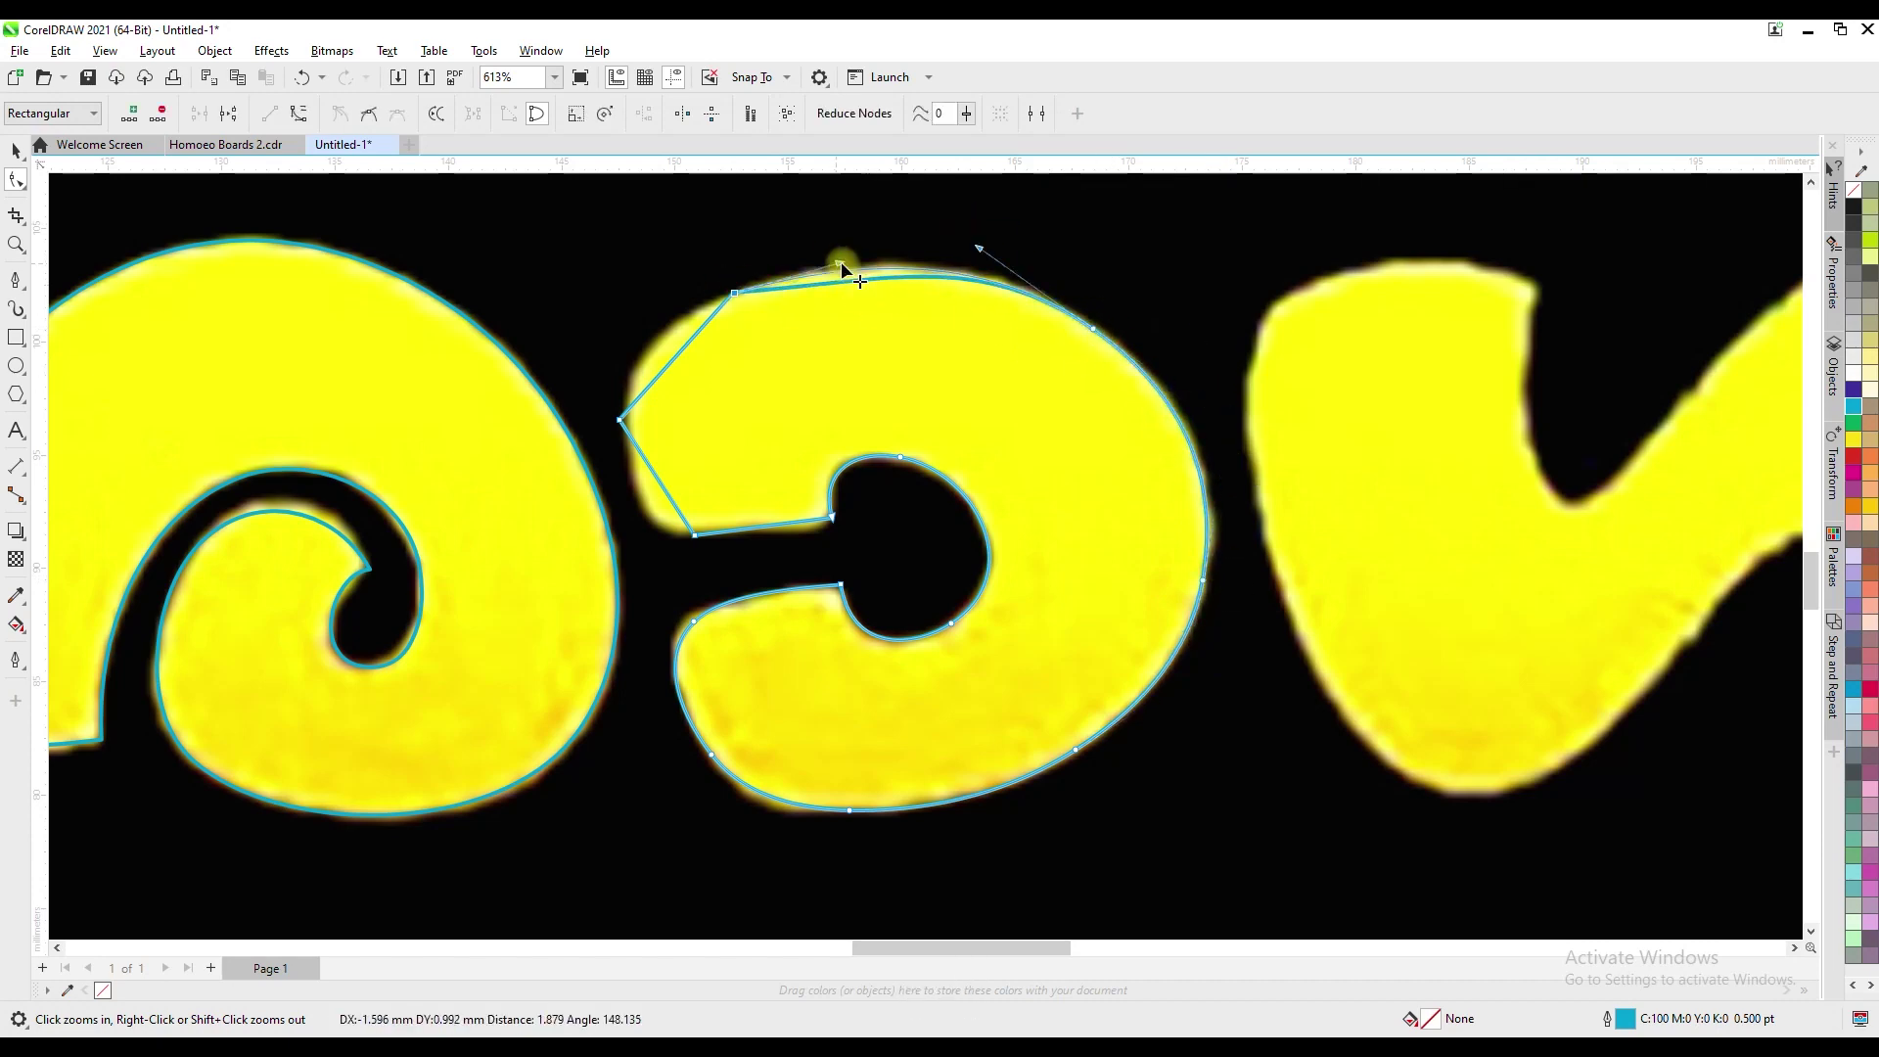
key(Delete)
double_click(795, 281)
Round the fourth letter's upper-left shoulder and the end of its upper arm, deleting the leftover corner node
click(623, 422)
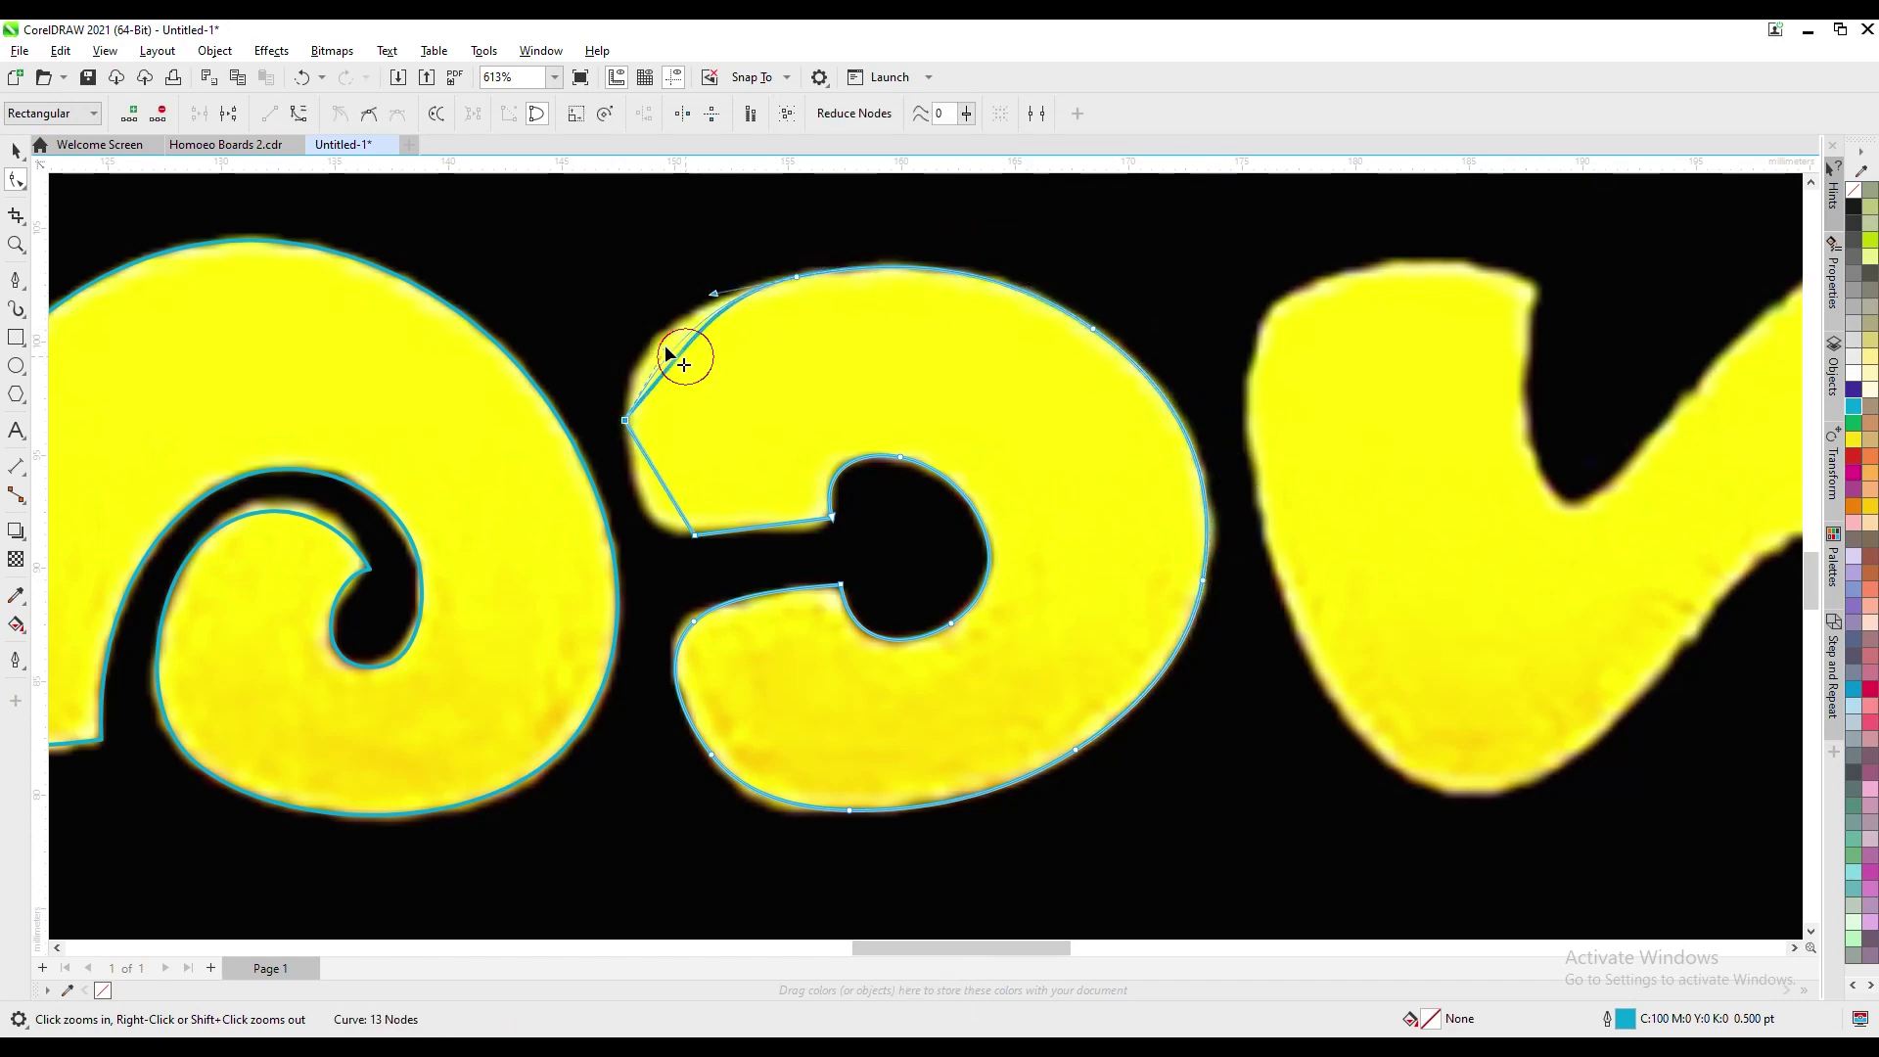
drag(666, 349, 643, 356)
click(693, 534)
key(Delete)
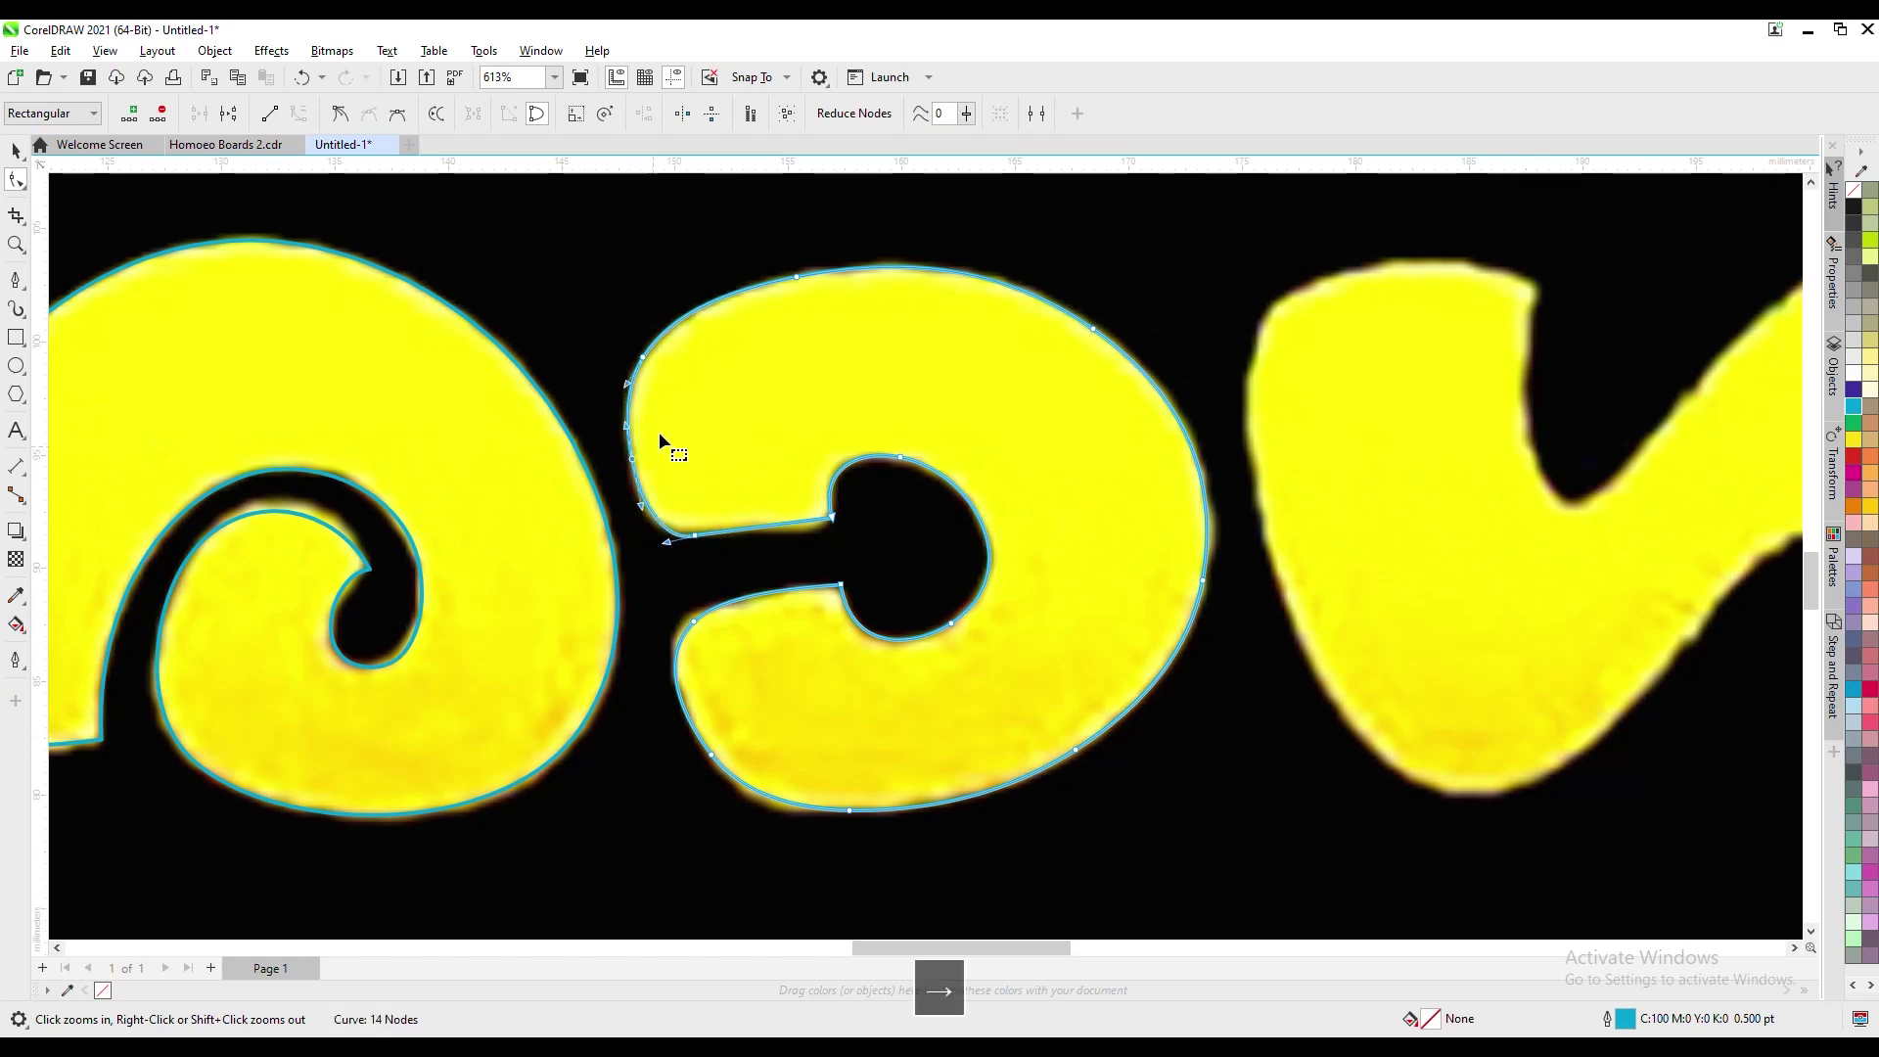
click(844, 519)
click(685, 536)
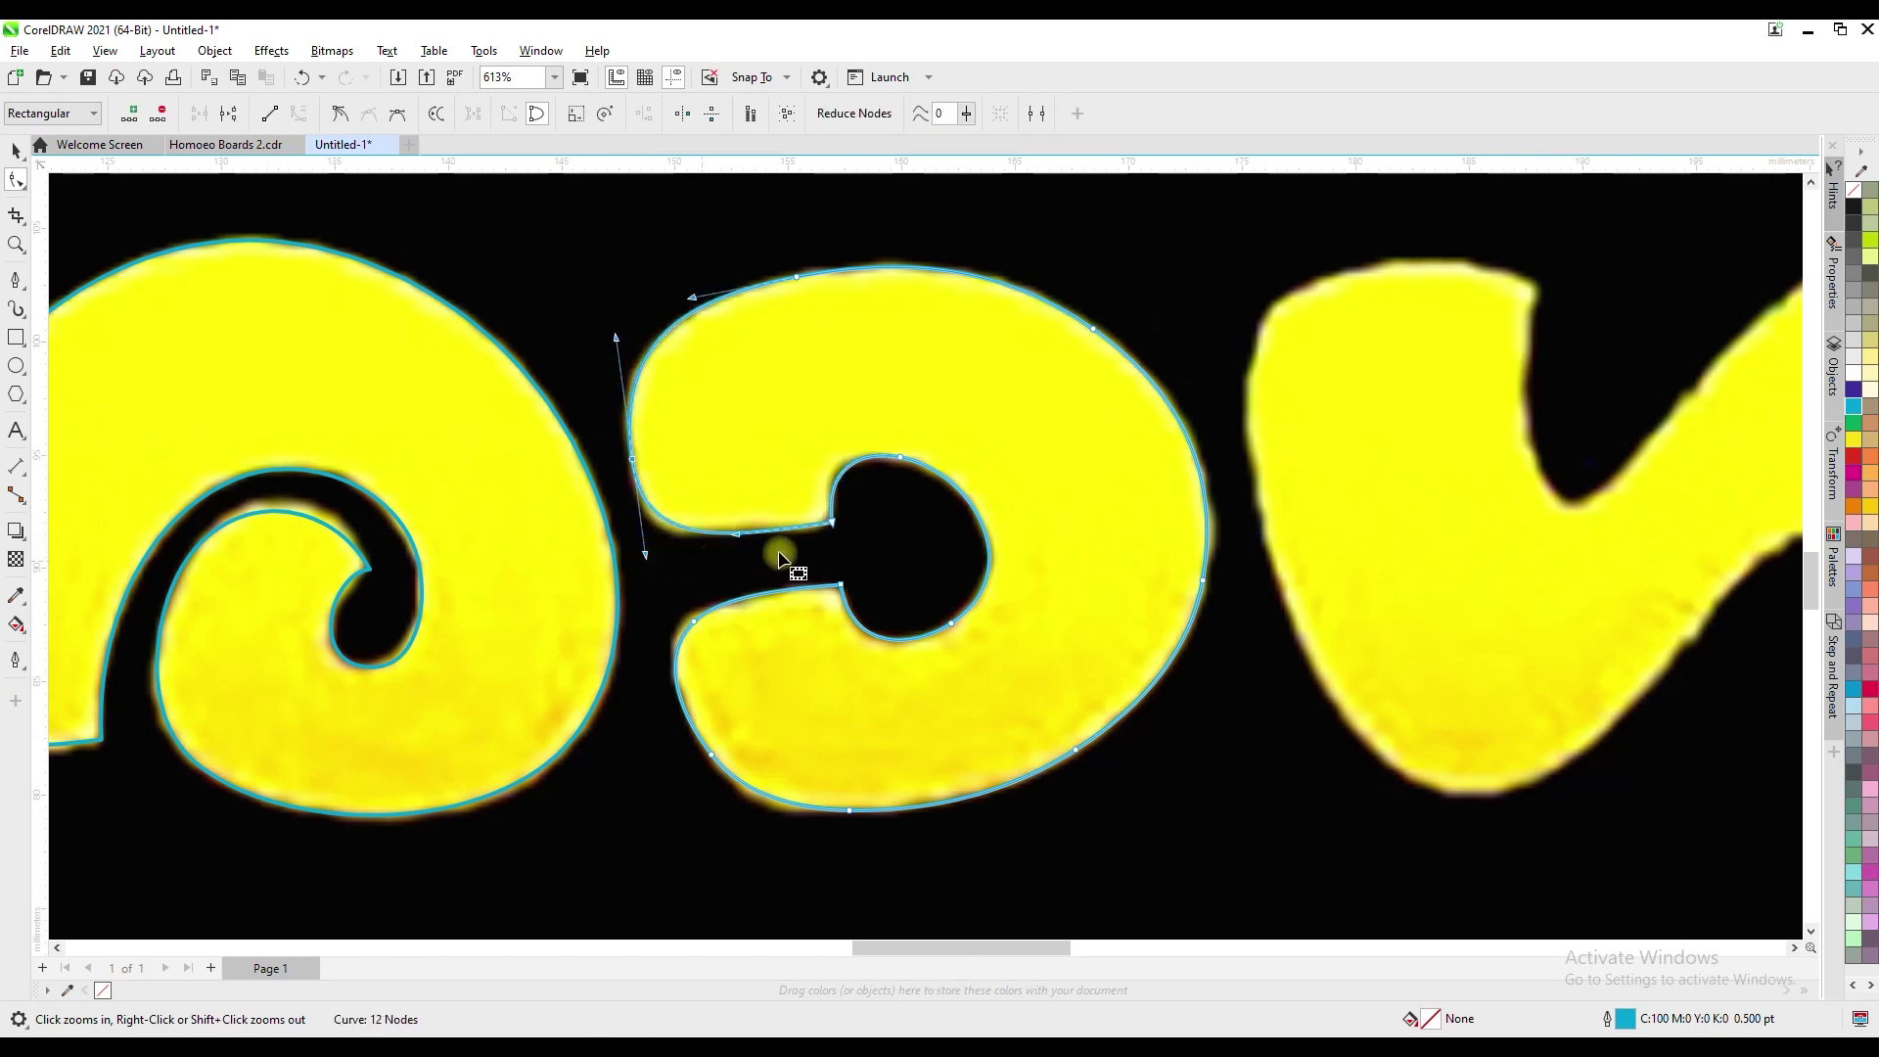
Trace the N-shaped fifth letter with the Pen tool as a closed outline of straight segments
scroll(1480, 759, down, 3)
key(F2)
scroll(818, 369, up, 2)
click(16, 280)
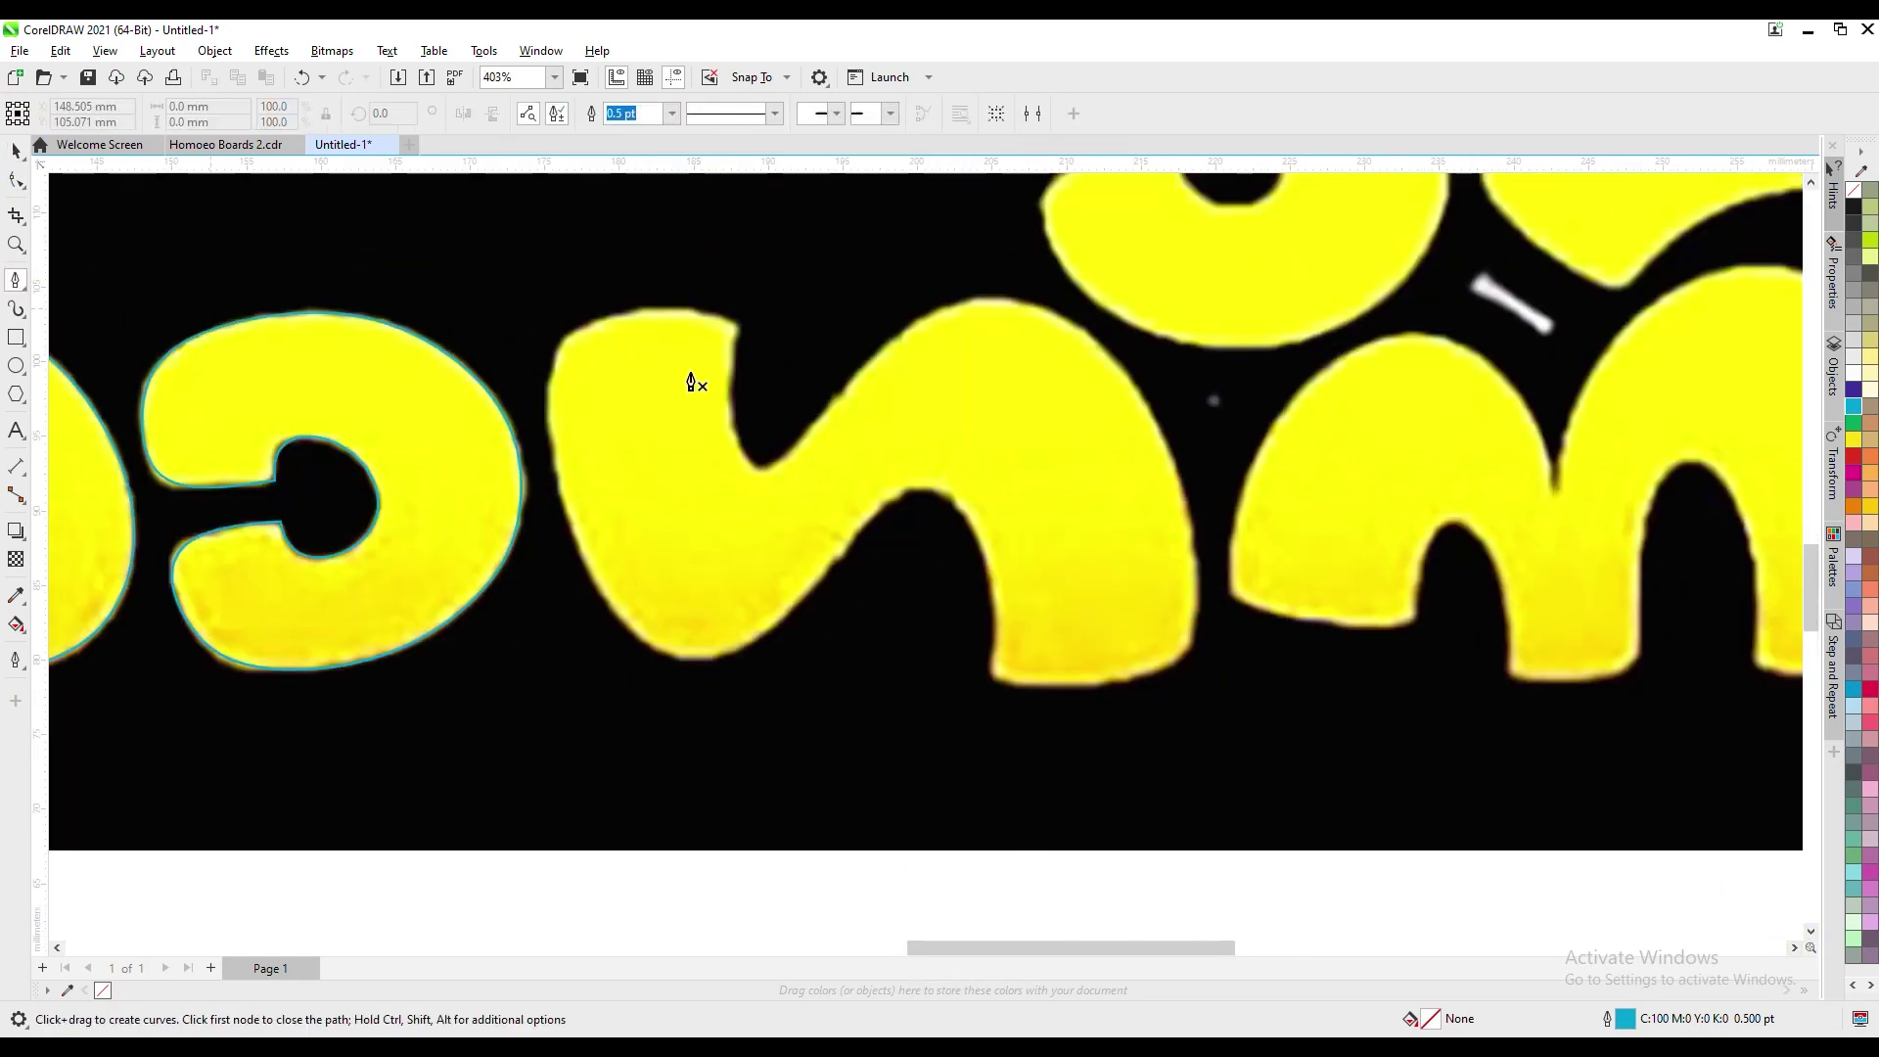
click(549, 382)
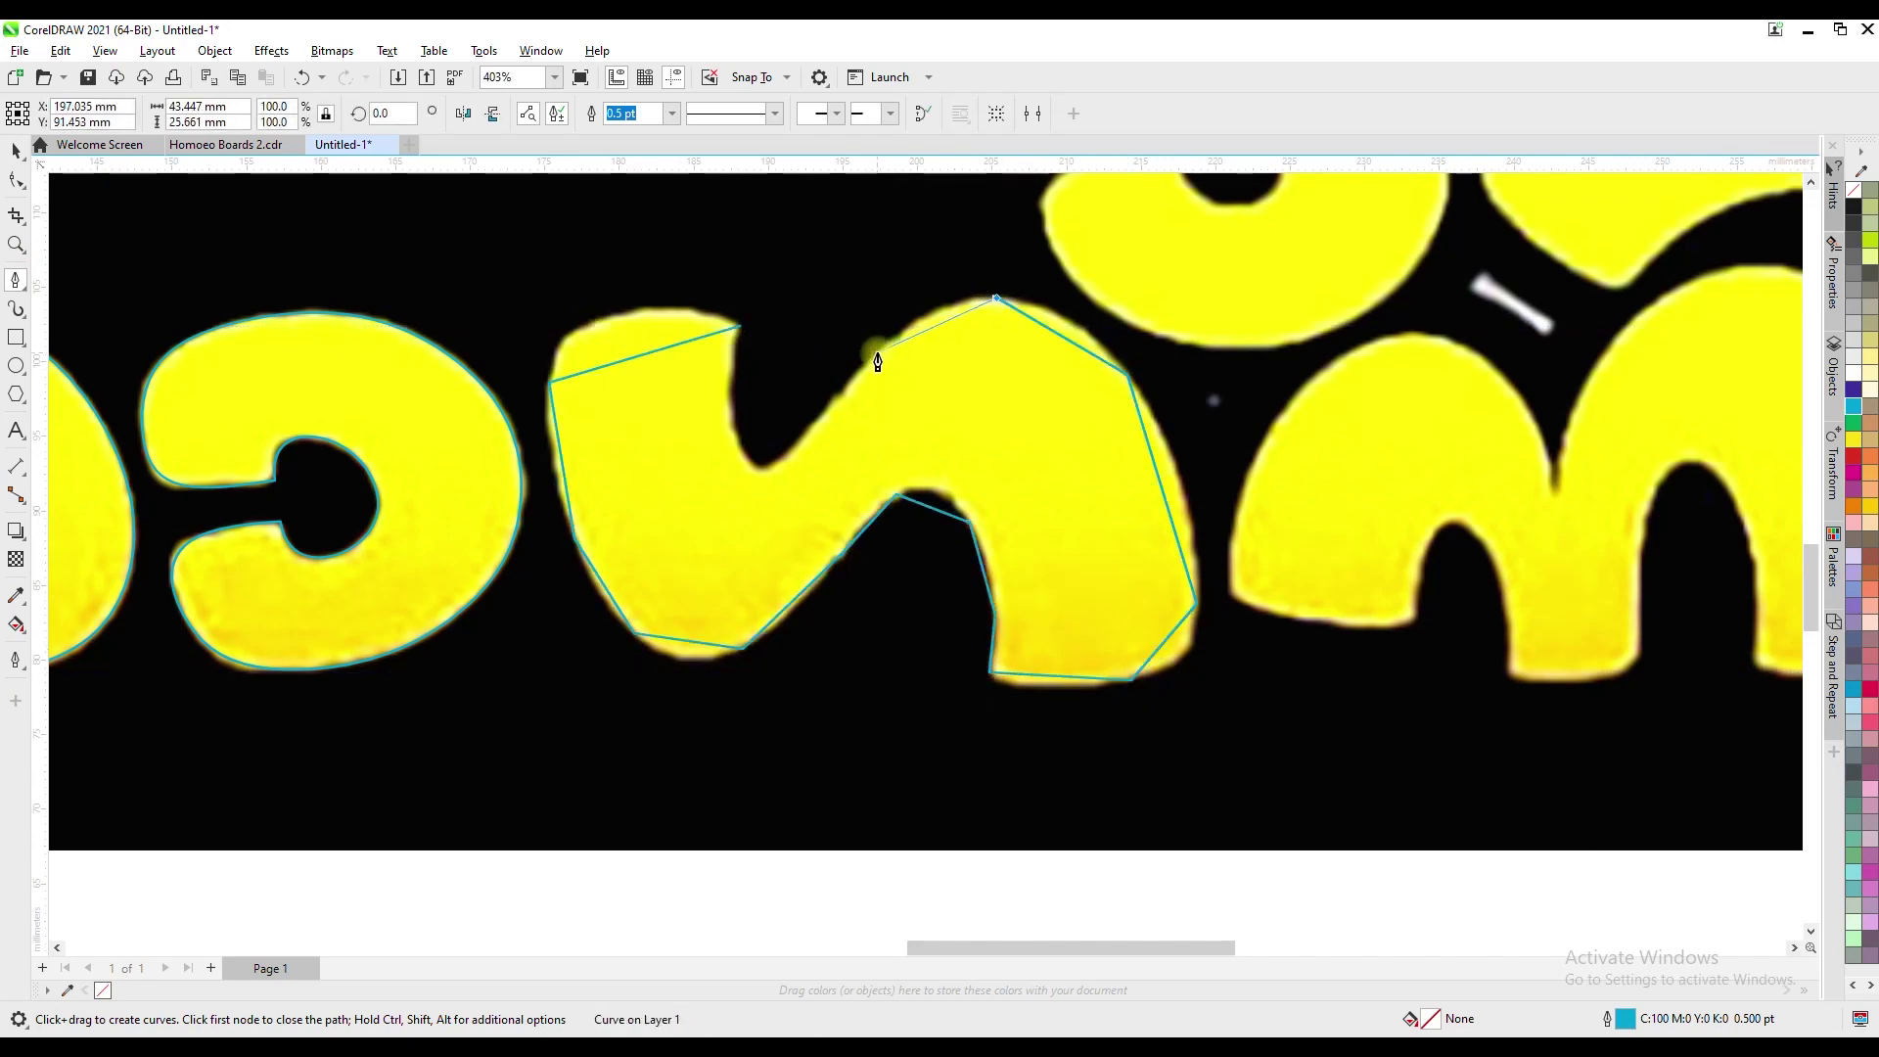
Curve the fifth letter's left side and lower-left bend along the yellow shape with the Shape tool
click(16, 179)
right_click(568, 472)
click(608, 608)
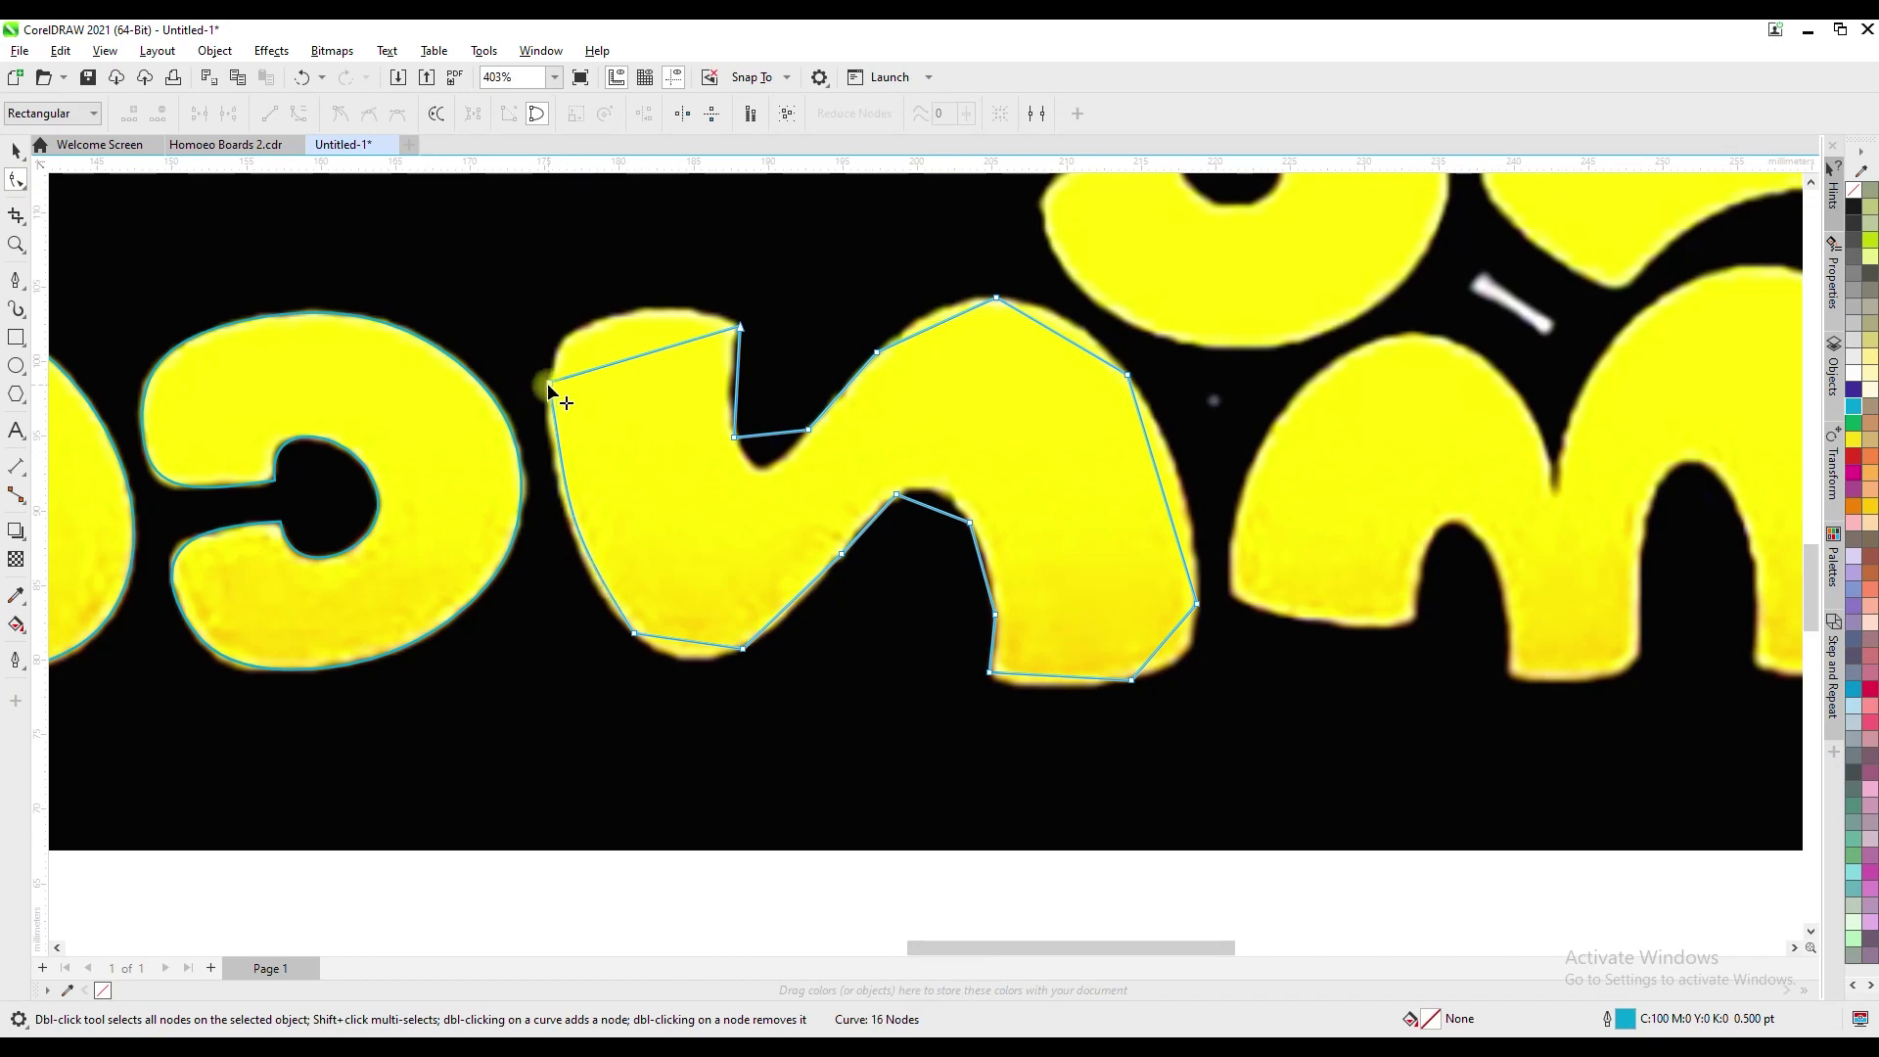
drag(578, 519, 570, 498)
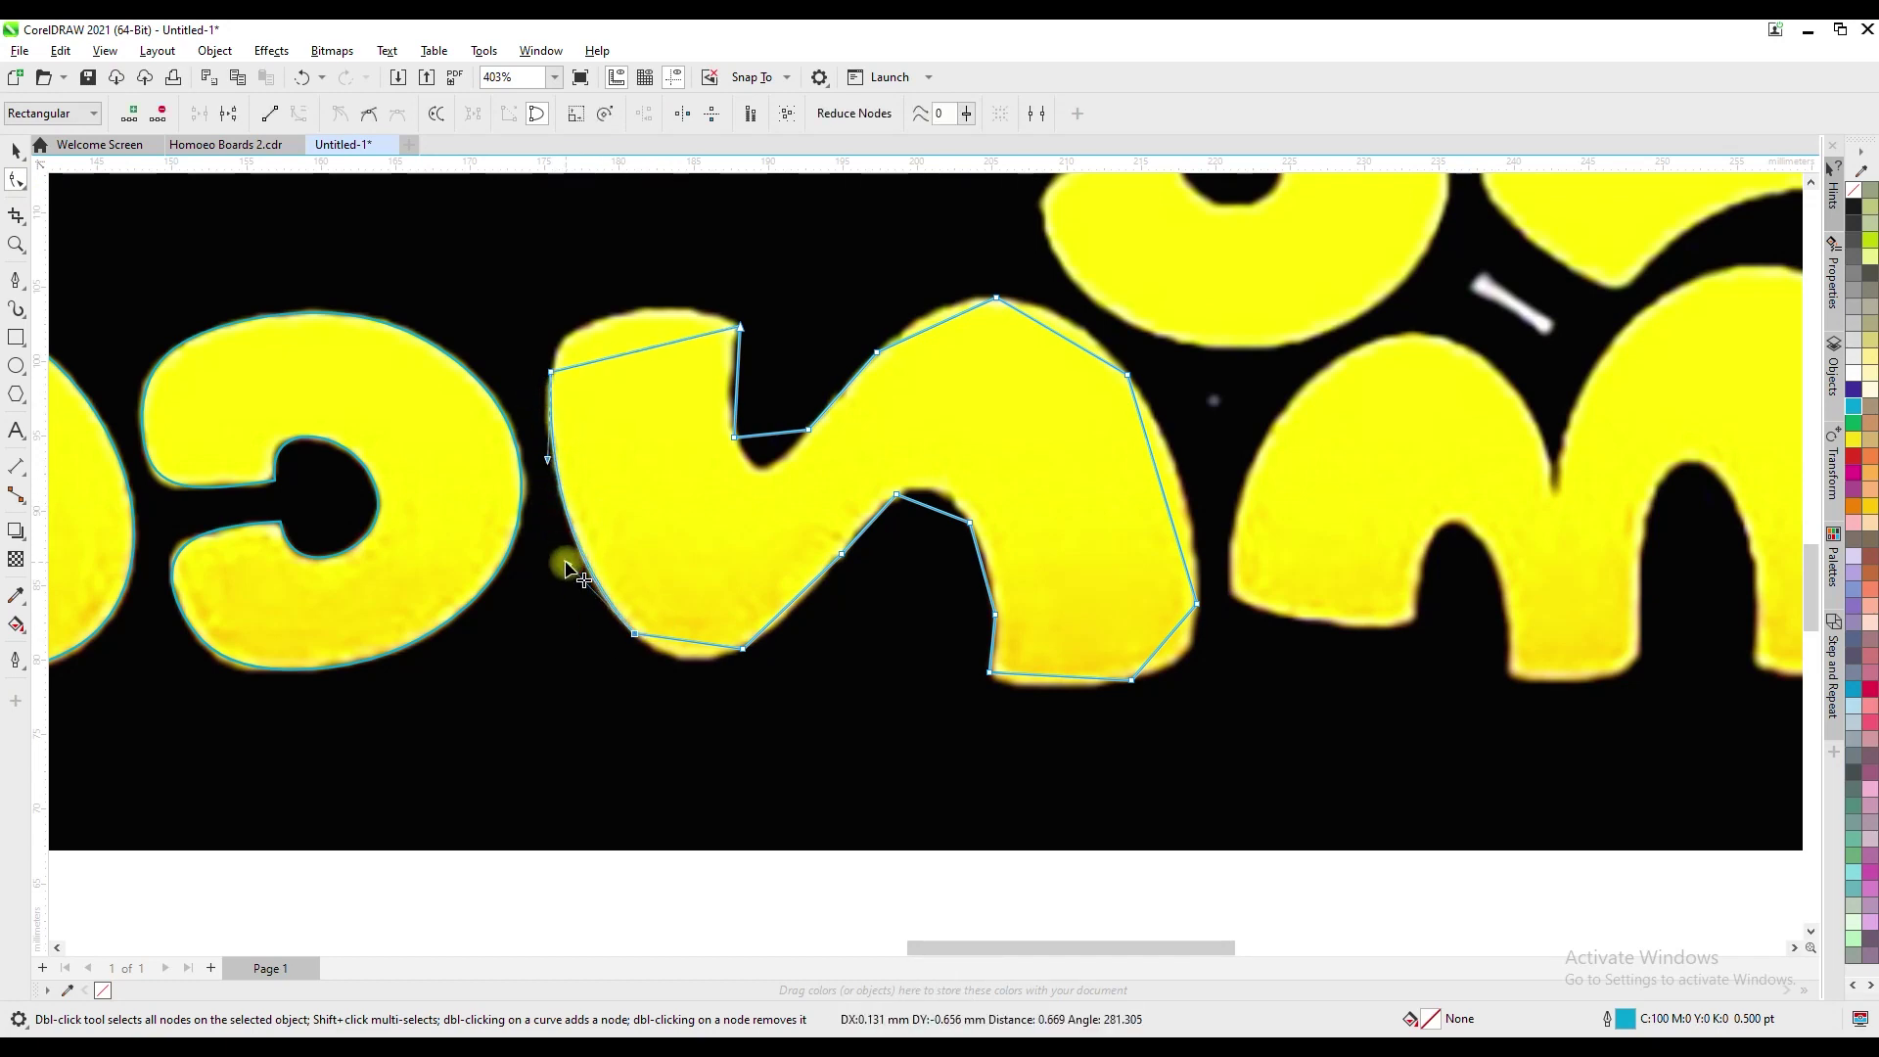
double_click(650, 639)
drag(650, 638, 779, 619)
Smooth the fifth letter's lower diagonal edge between the bottom bend and the inner arch, removing surplus nodes
click(842, 554)
key(Up)
key(Up)
drag(786, 528, 843, 584)
key(Delete)
drag(885, 497, 935, 475)
click(853, 544)
key(Up)
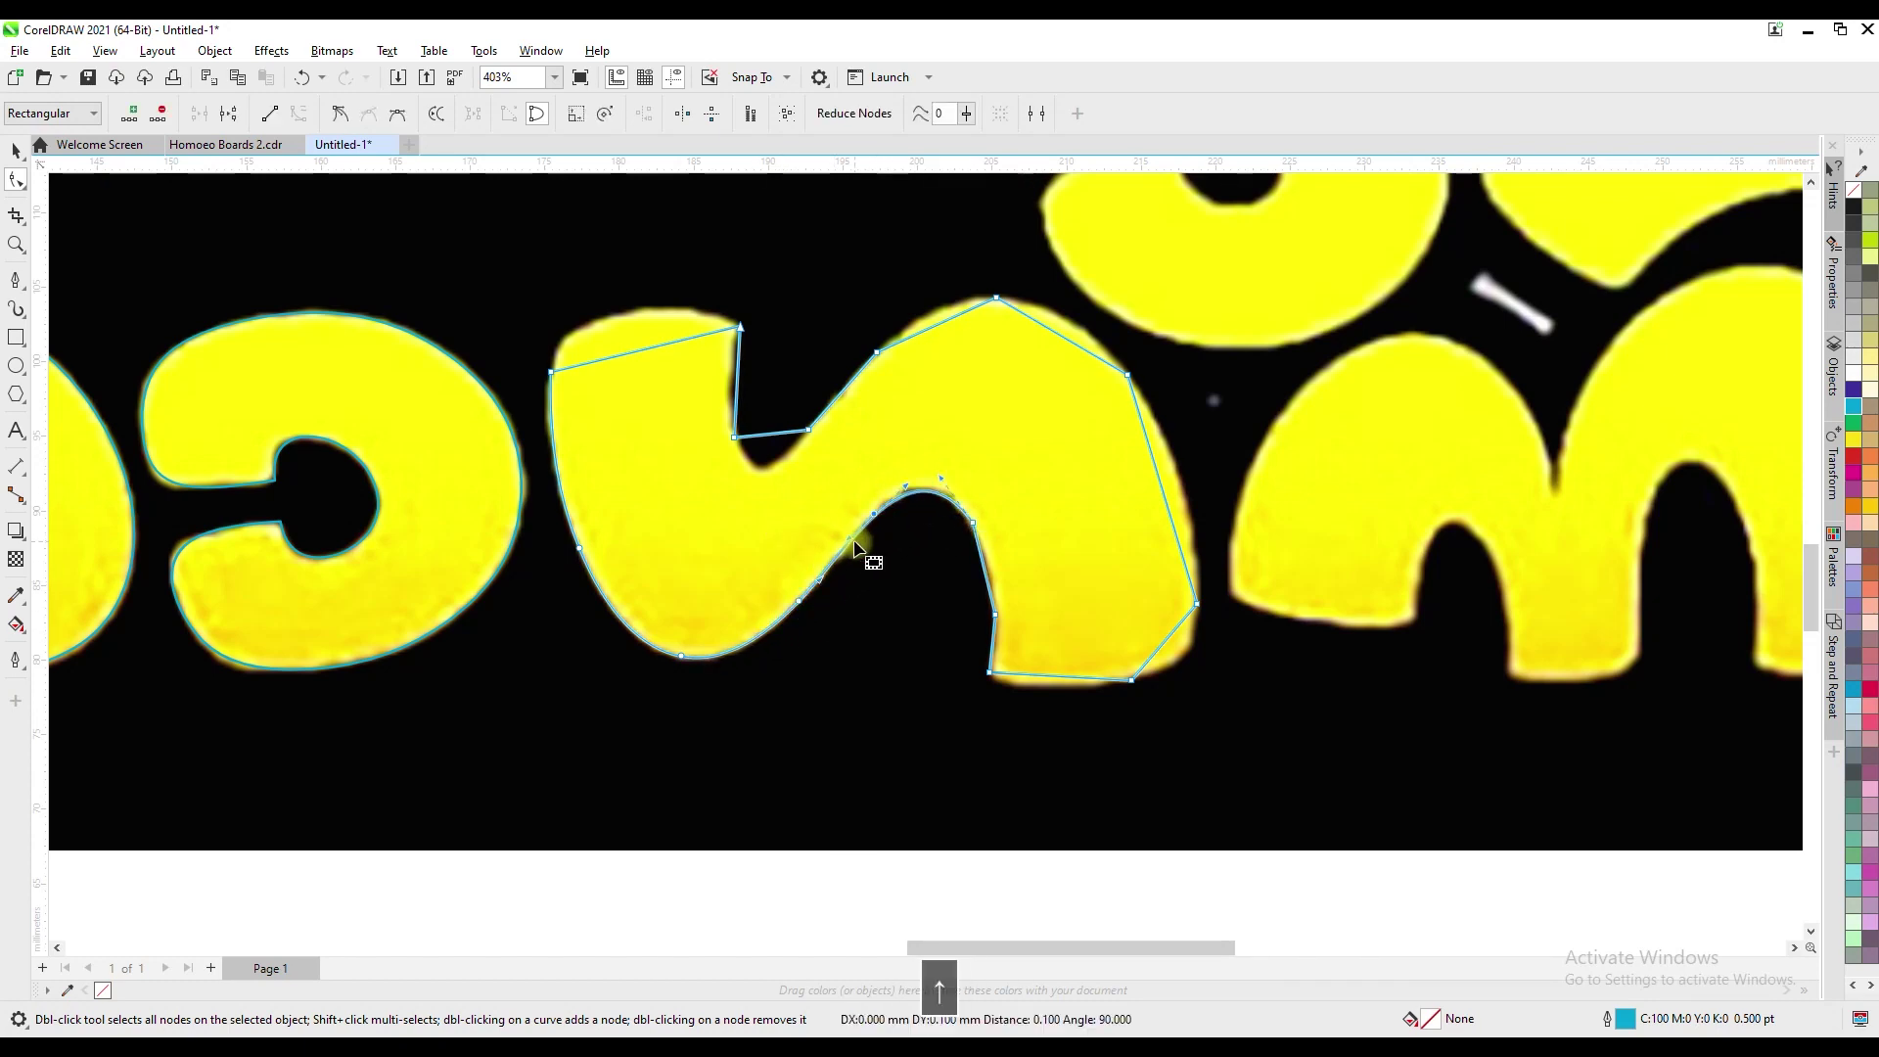
double_click(798, 601)
drag(767, 674, 765, 675)
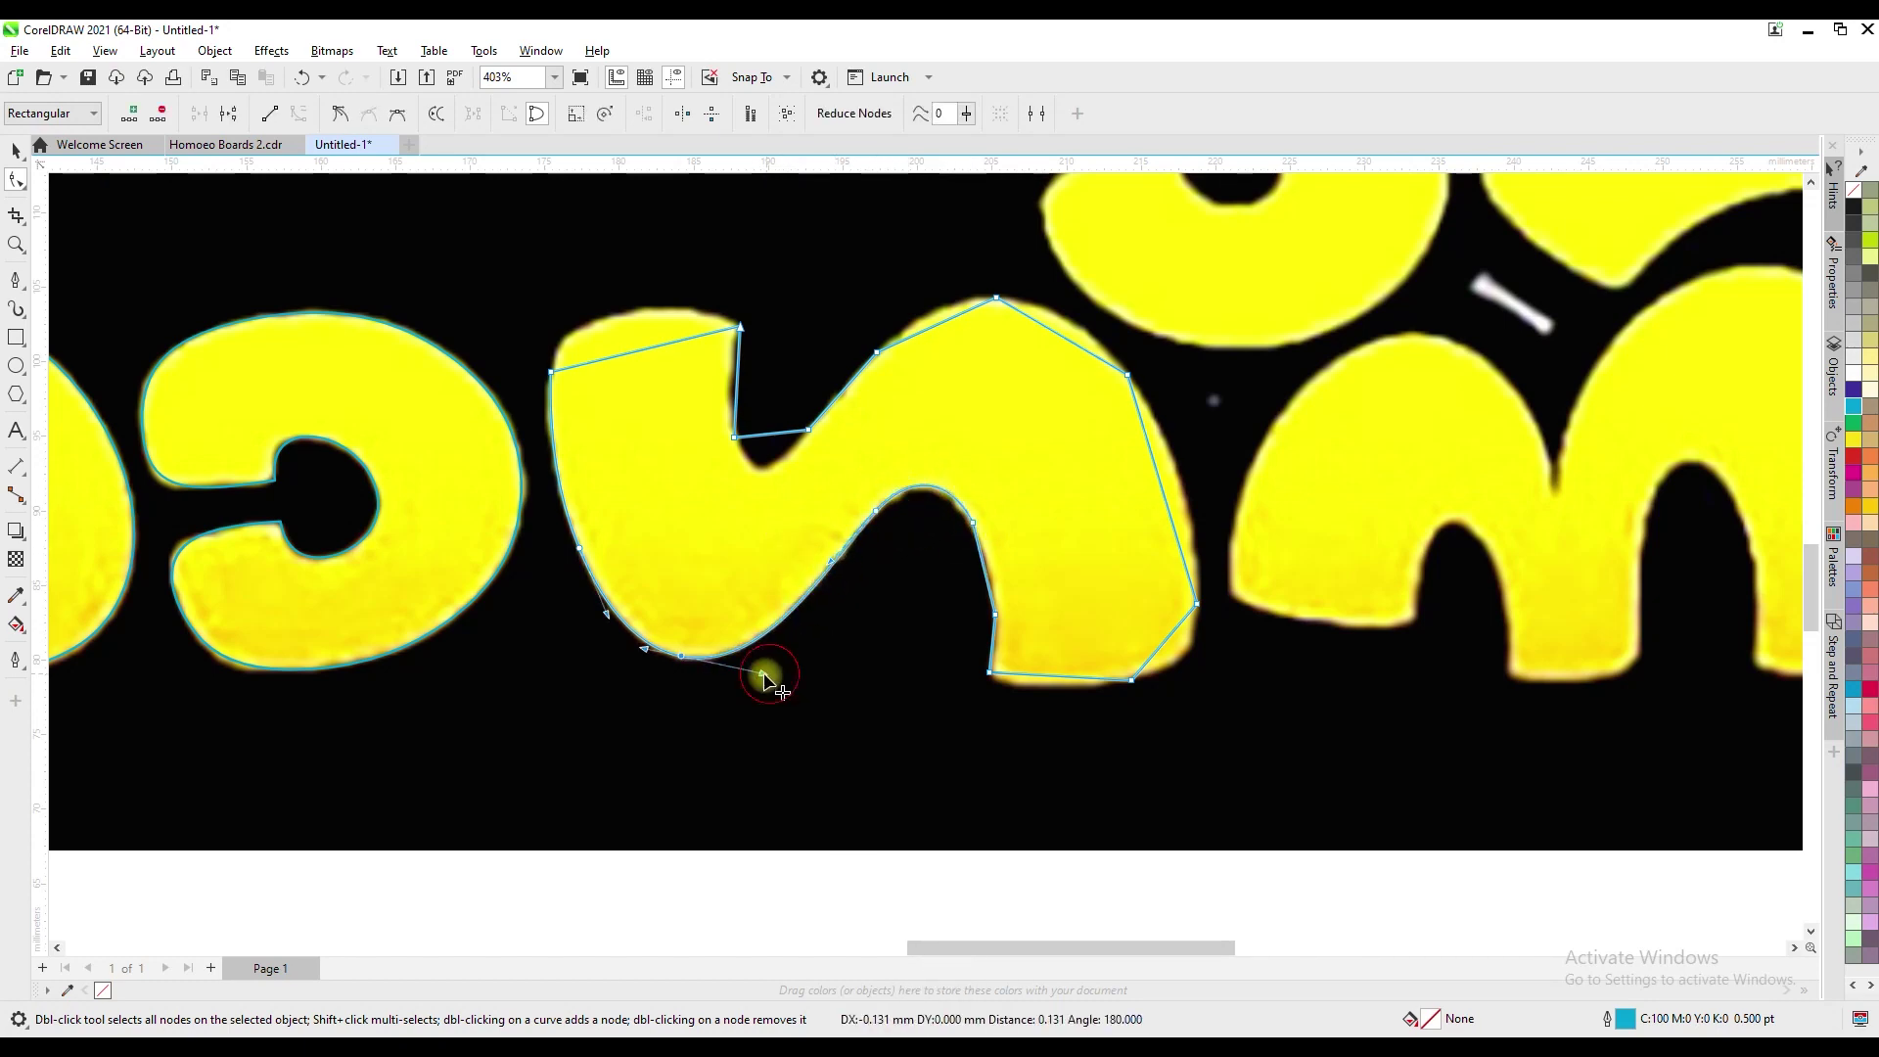
Curve the right side of the fifth letter's inner arch down to the foot of the right leg
drag(983, 562, 988, 558)
drag(973, 523, 955, 500)
click(968, 601)
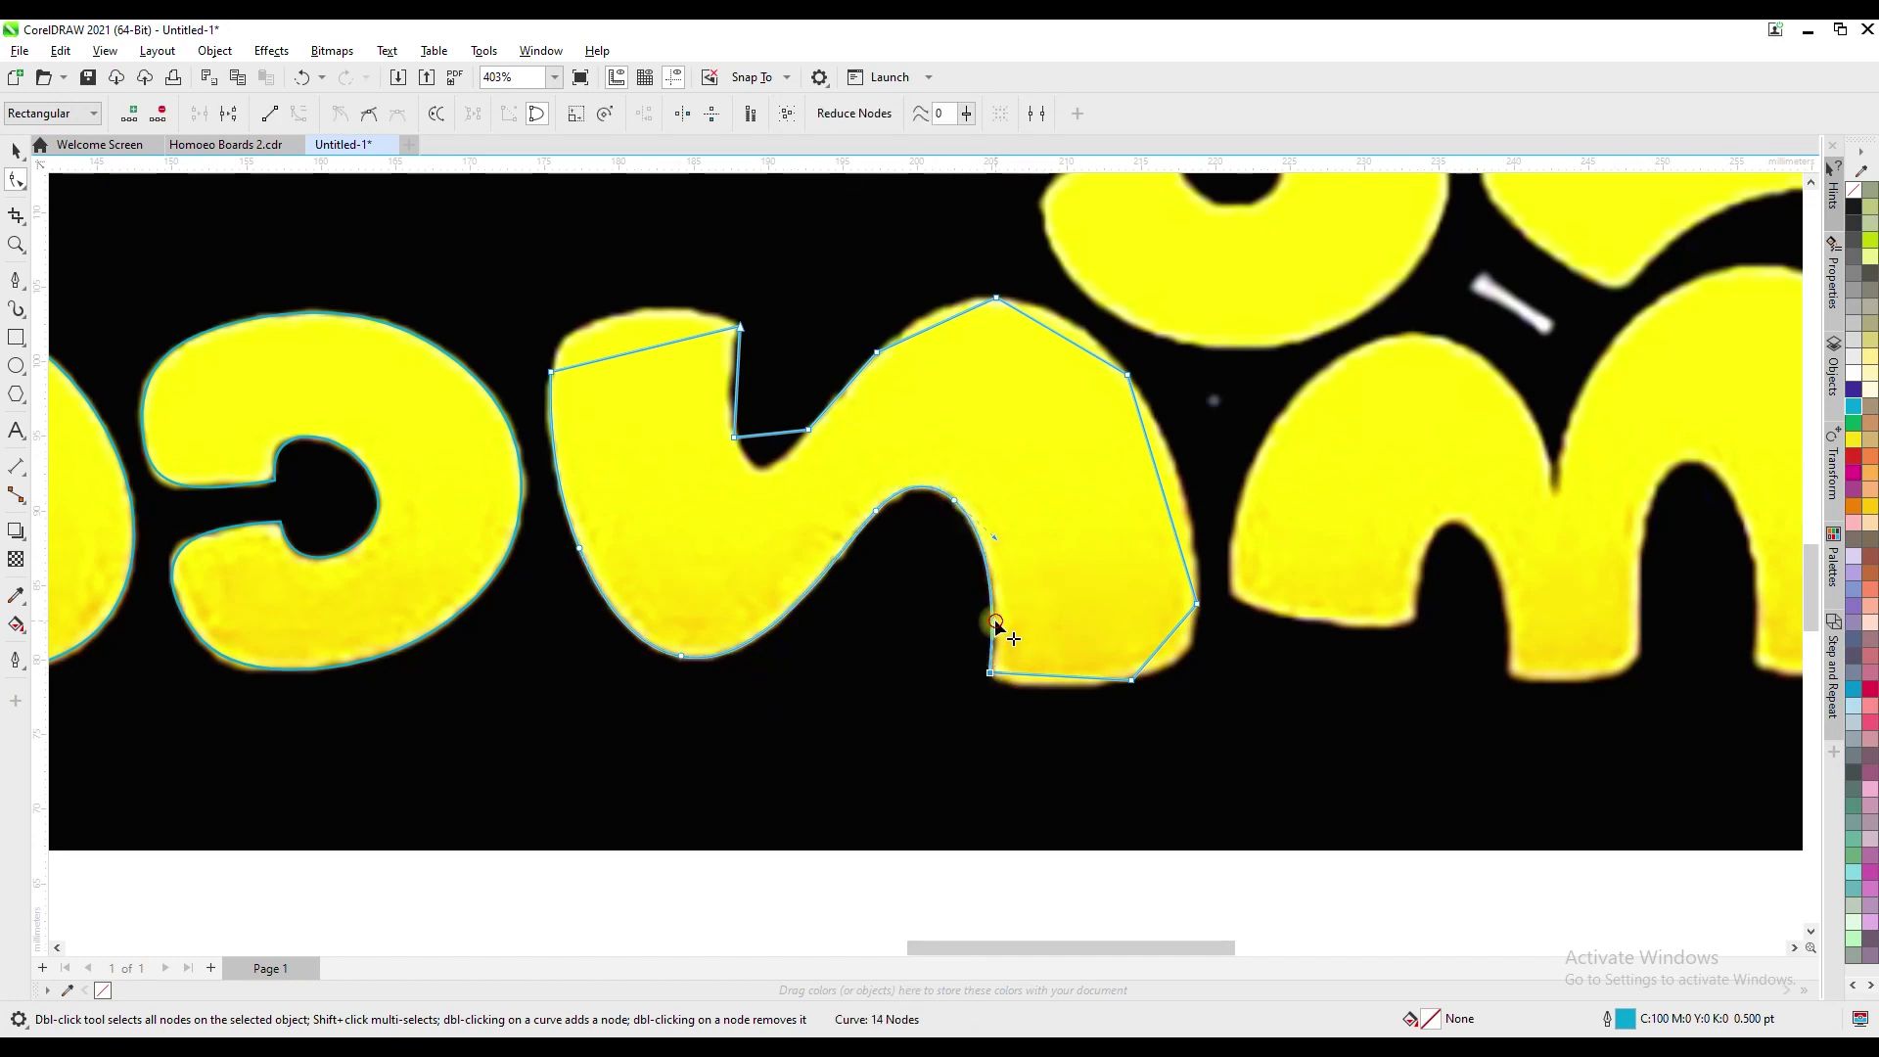
Curve the base of the fifth letter's right leg and round its lower-right corner, repositioning the nodes
right_click(1077, 677)
click(1125, 705)
drag(1125, 705, 1179, 692)
key(Up)
drag(1197, 605, 1202, 634)
key(Left)
Bend the fifth letter's right side outward to the yellow edge and refine the lower-right corner's curve
drag(1170, 437, 1182, 448)
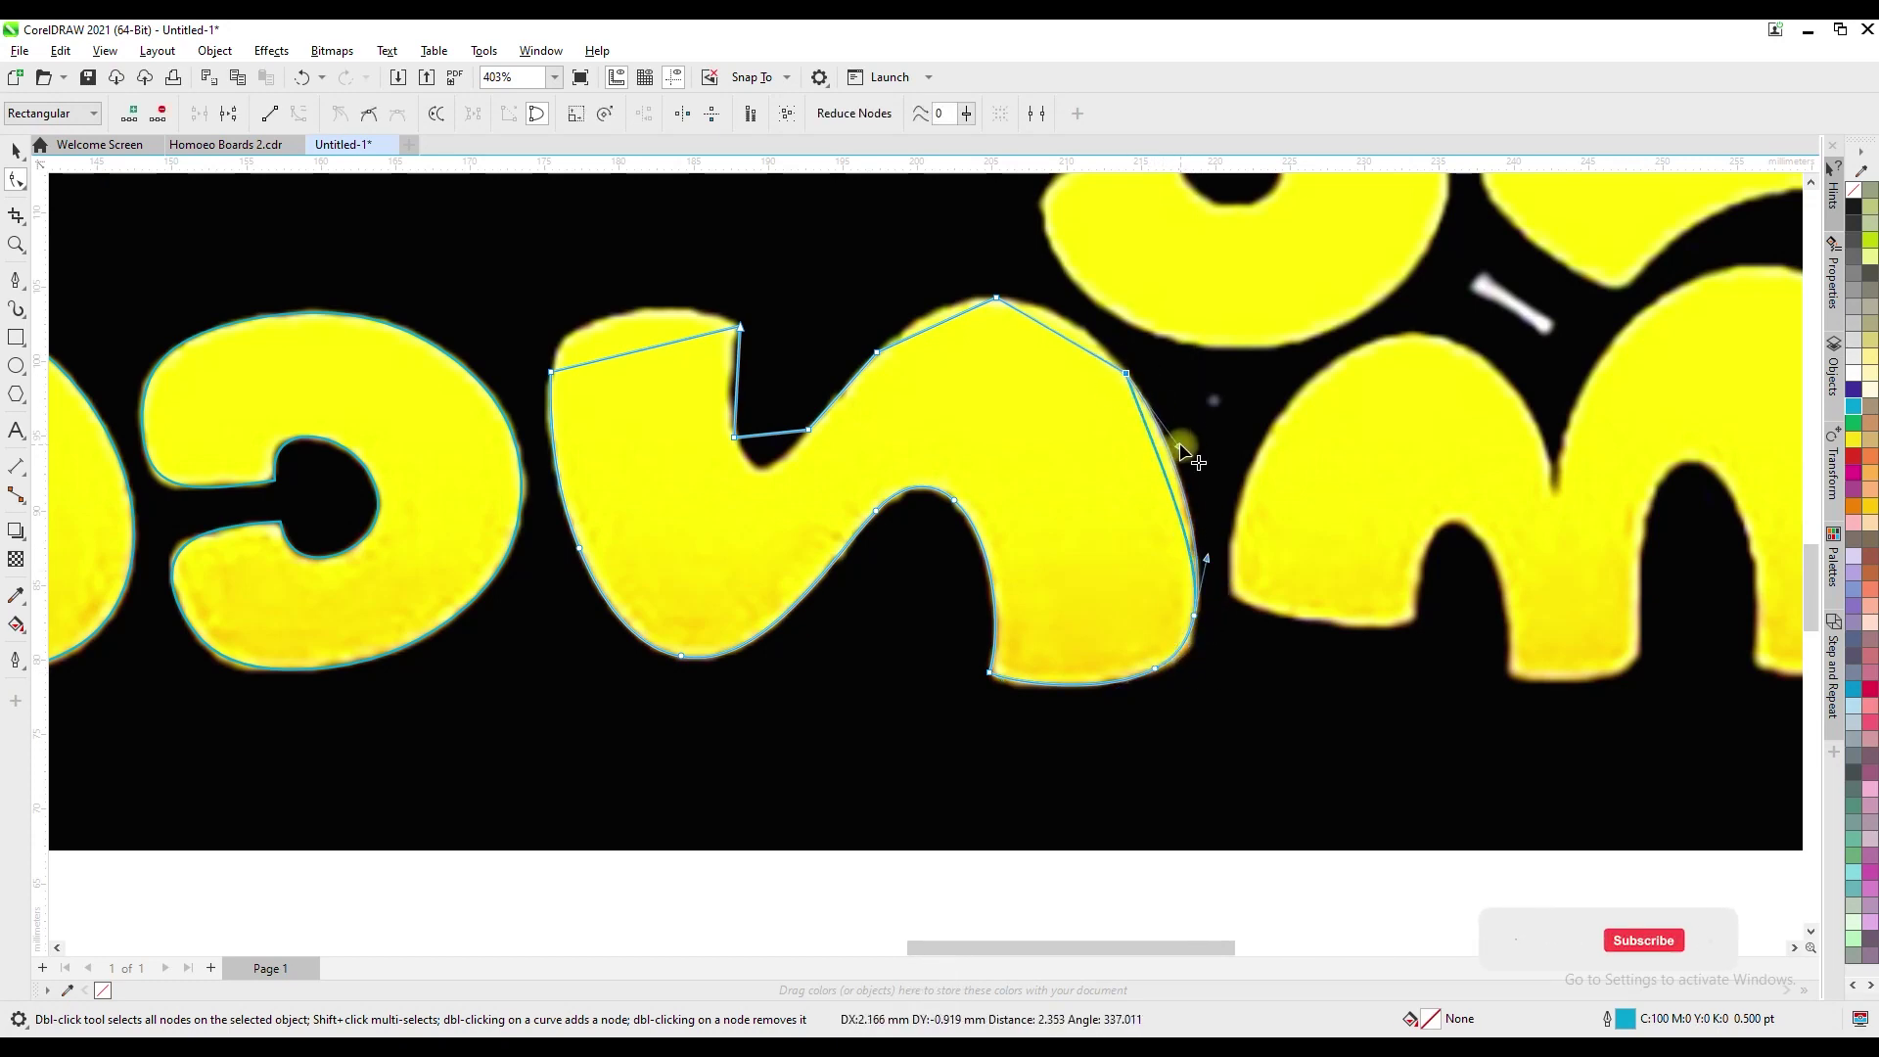
click(1156, 670)
key(Right)
key(Right)
drag(1214, 641, 1213, 646)
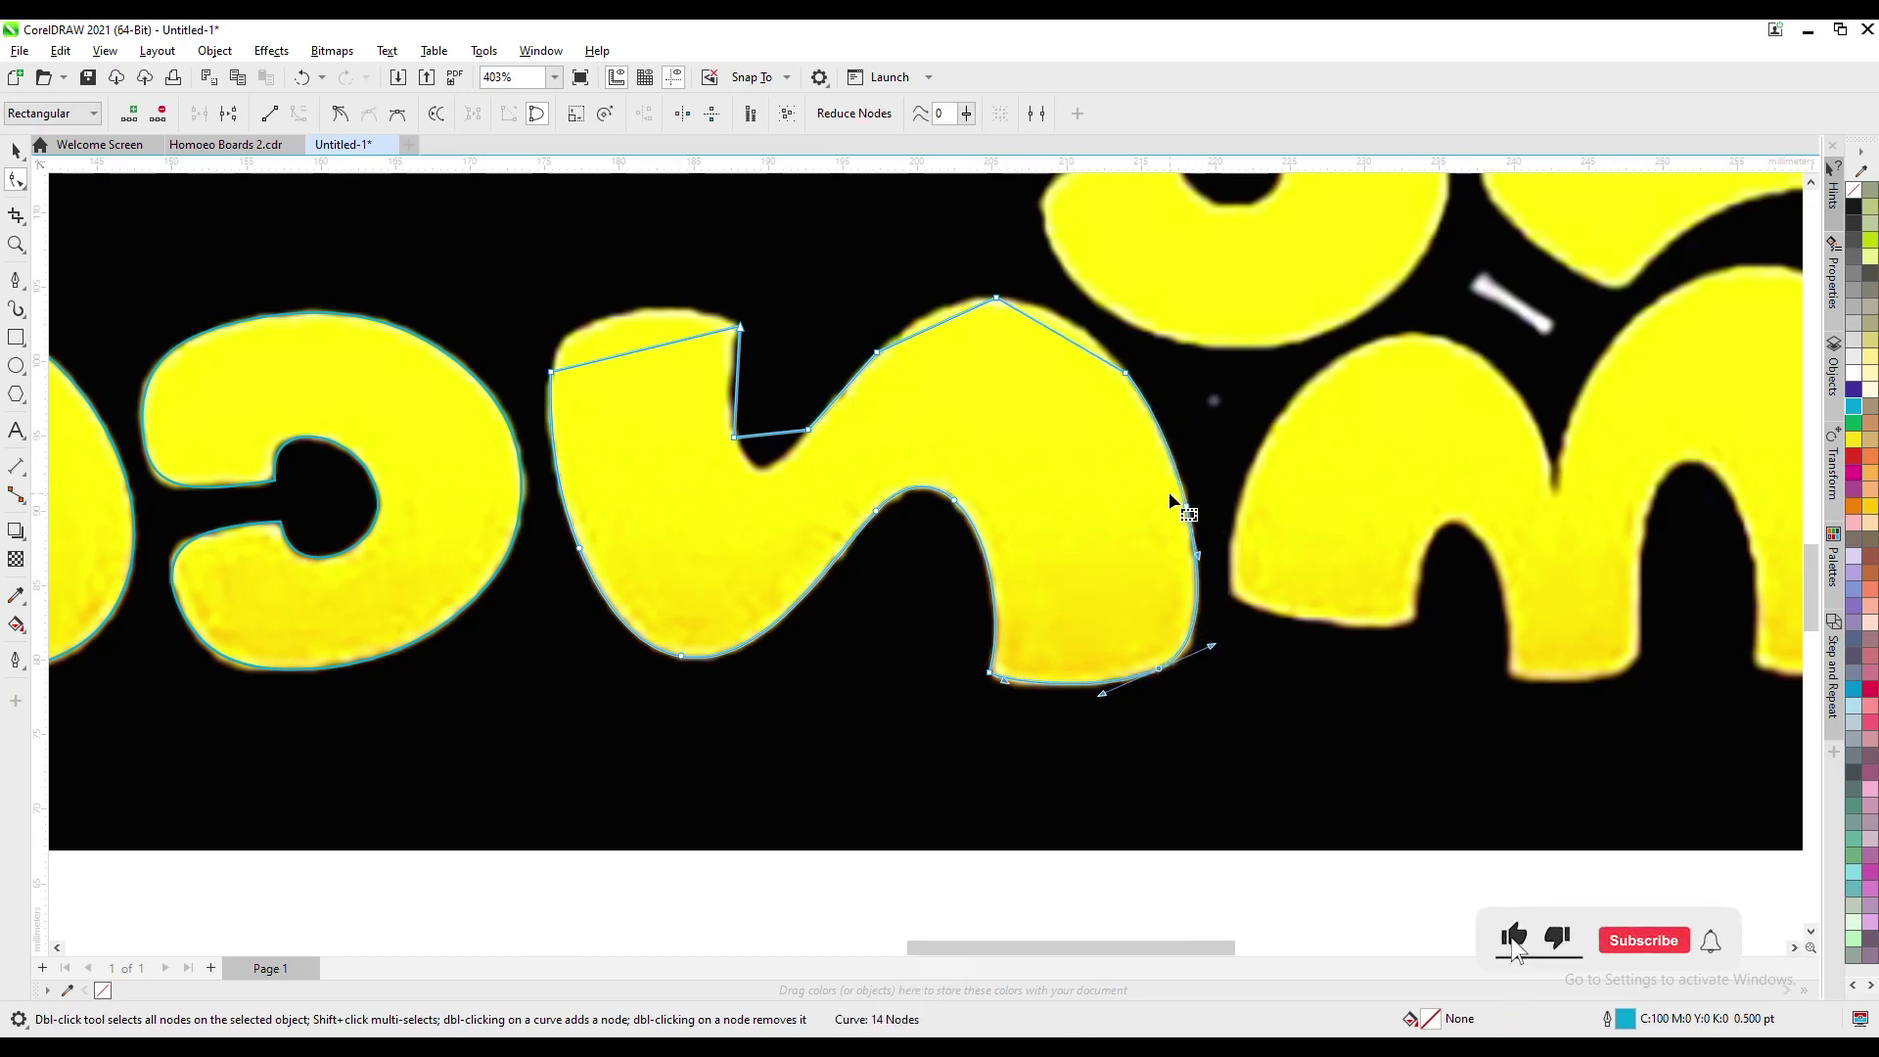
Curve the fifth letter's upper-right shoulder to the yellow shape, replacing the old corner node and adjusting the top node
double_click(1176, 461)
drag(1175, 360, 1094, 389)
key(Delete)
drag(997, 297, 990, 299)
key(Up)
drag(1088, 356, 1062, 297)
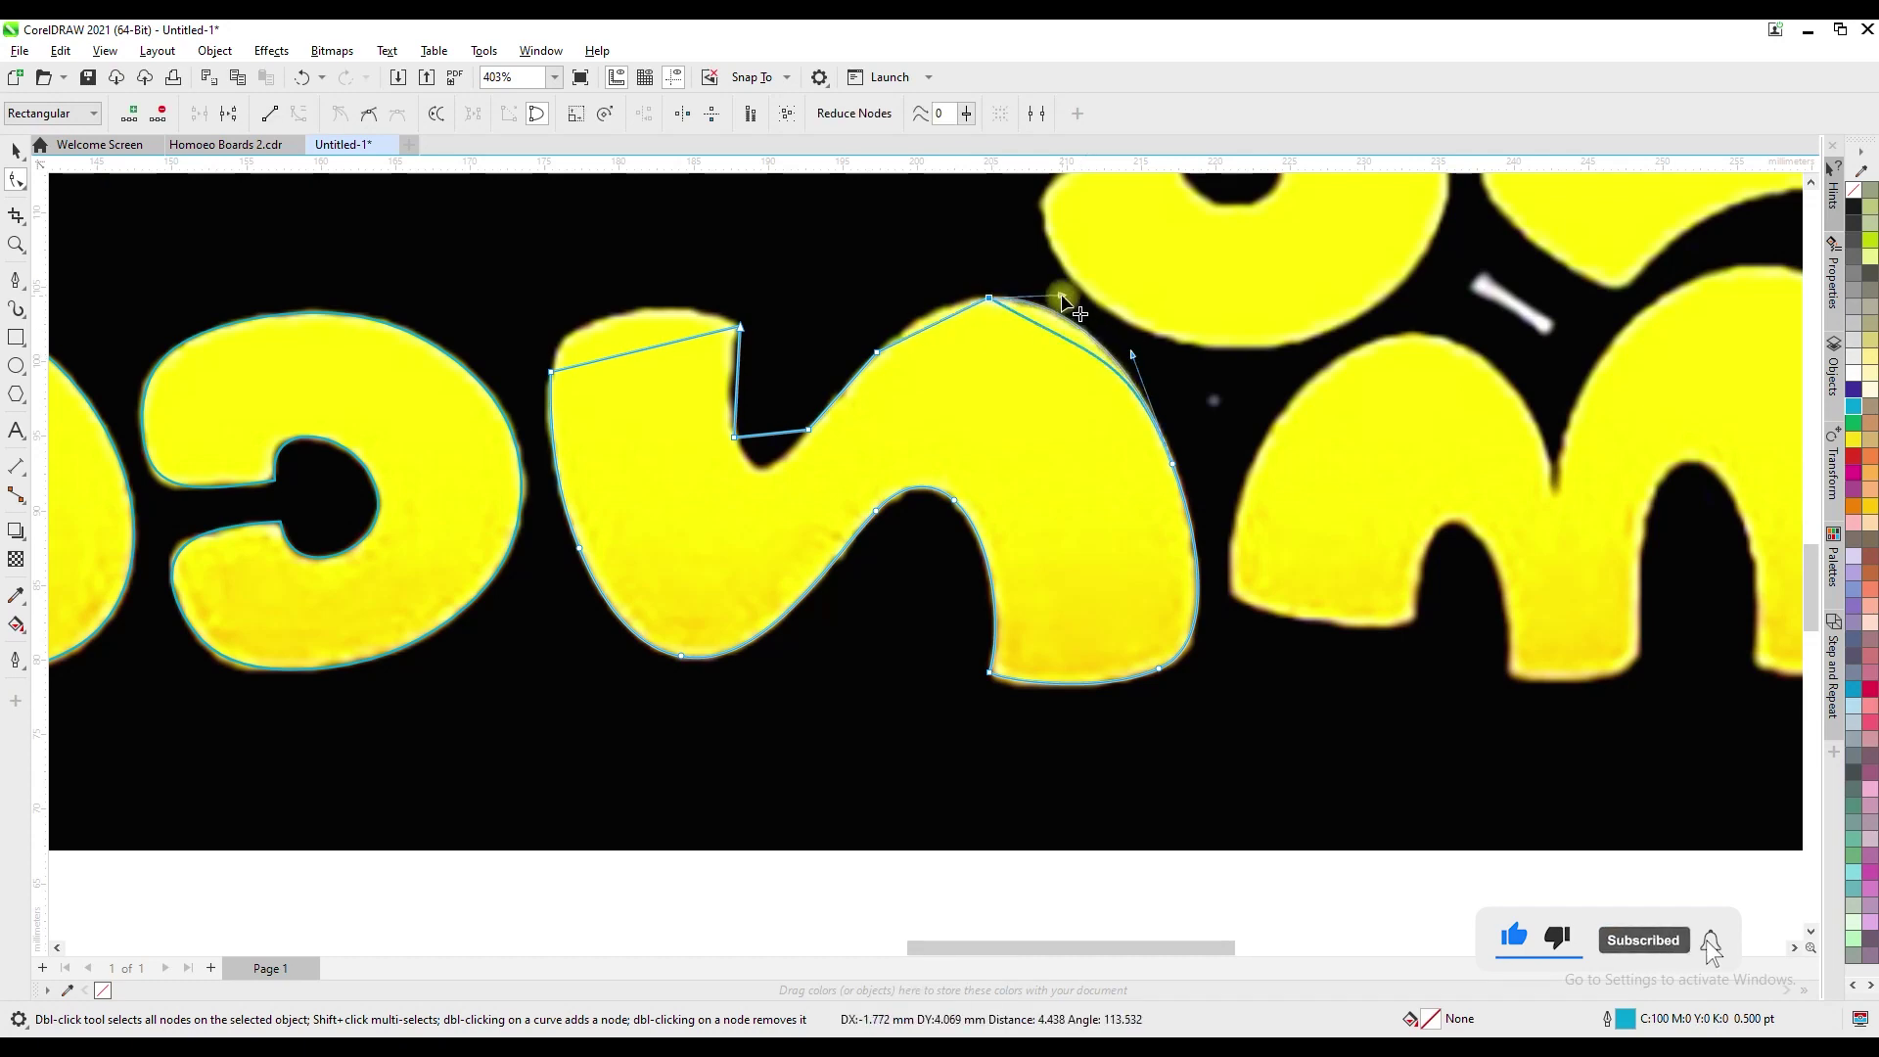
key(Delete)
Curve the fifth letter's top arch and the upper diagonal descending to the notch, deleting the surplus corner nodes
drag(956, 331, 924, 305)
drag(1044, 292, 1072, 331)
key(Delete)
drag(849, 326, 755, 506)
key(Delete)
key(Delete)
key(Right)
key(Right)
Round the fifth letter's upper notch and curve the notch's left edge, replacing the corner nodes
double_click(760, 468)
drag(719, 419, 752, 454)
key(Delete)
drag(741, 356, 731, 364)
double_click(733, 401)
key(Left)
key(Left)
Curve the fifth letter's upper-left corner and top-left edge to the yellow shape, removing the leftover node
double_click(549, 397)
drag(532, 358, 560, 383)
key(Delete)
click(740, 327)
drag(654, 346, 587, 290)
drag(715, 380, 743, 428)
key(Delete)
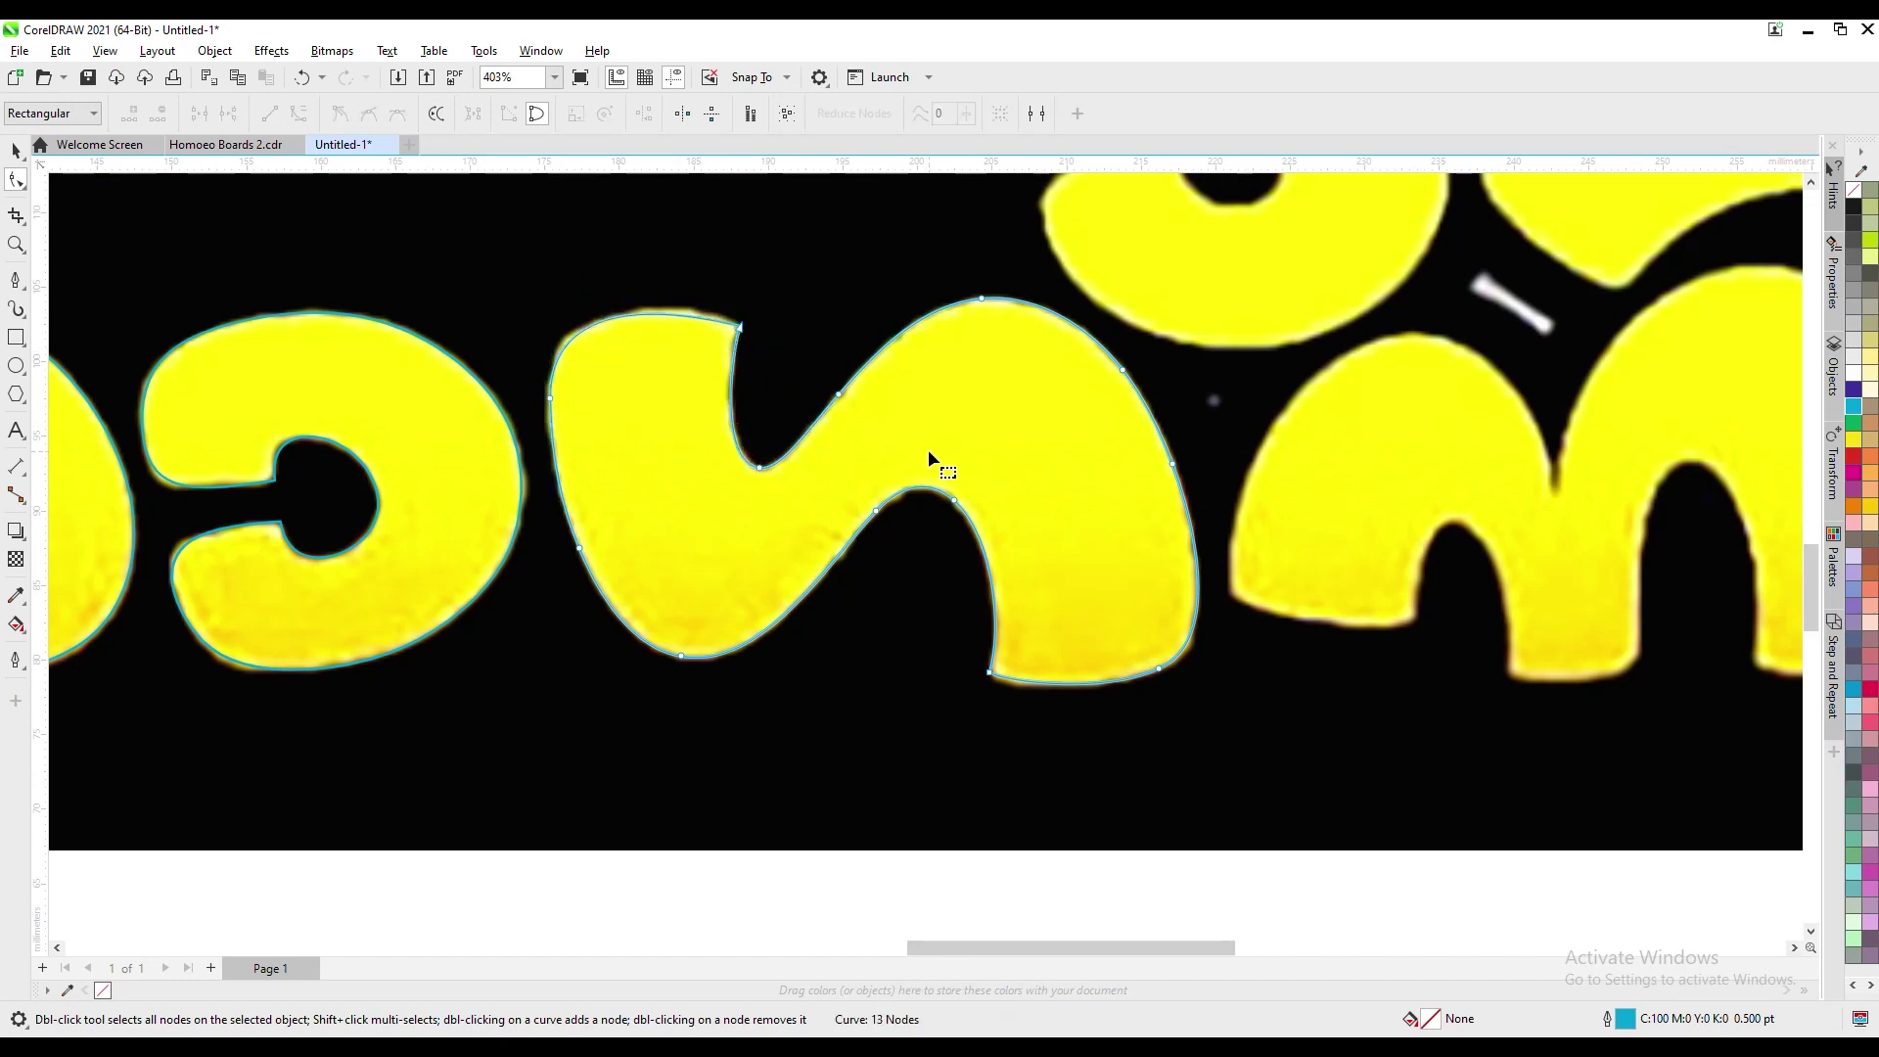
Trace the flame-topped sixth letter with a closed Pen path of straight segments around its hook, flame and round body
click(16, 151)
scroll(1341, 391, down, 5)
key(F2)
drag(1188, 199, 1728, 593)
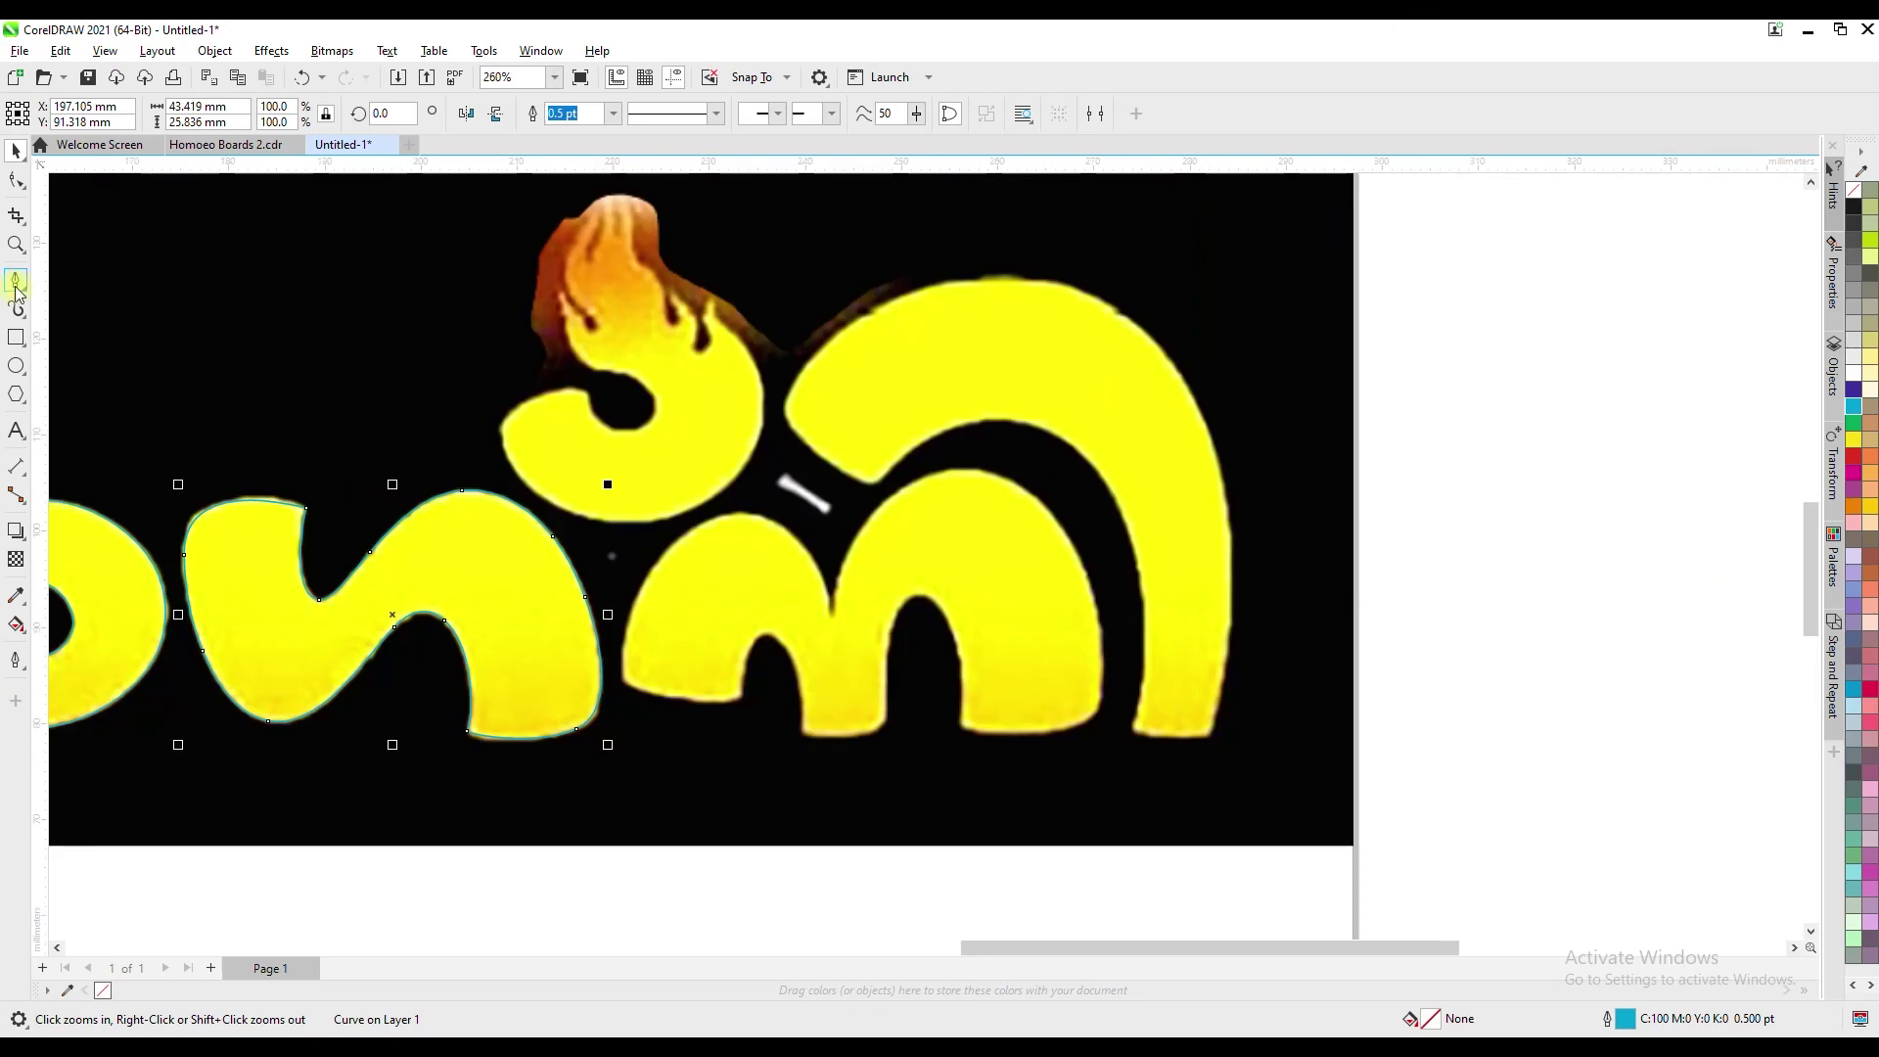
click(16, 282)
click(588, 392)
click(617, 429)
click(652, 413)
click(605, 198)
click(635, 200)
click(639, 262)
click(669, 291)
click(709, 292)
click(764, 418)
click(710, 498)
click(545, 498)
click(500, 434)
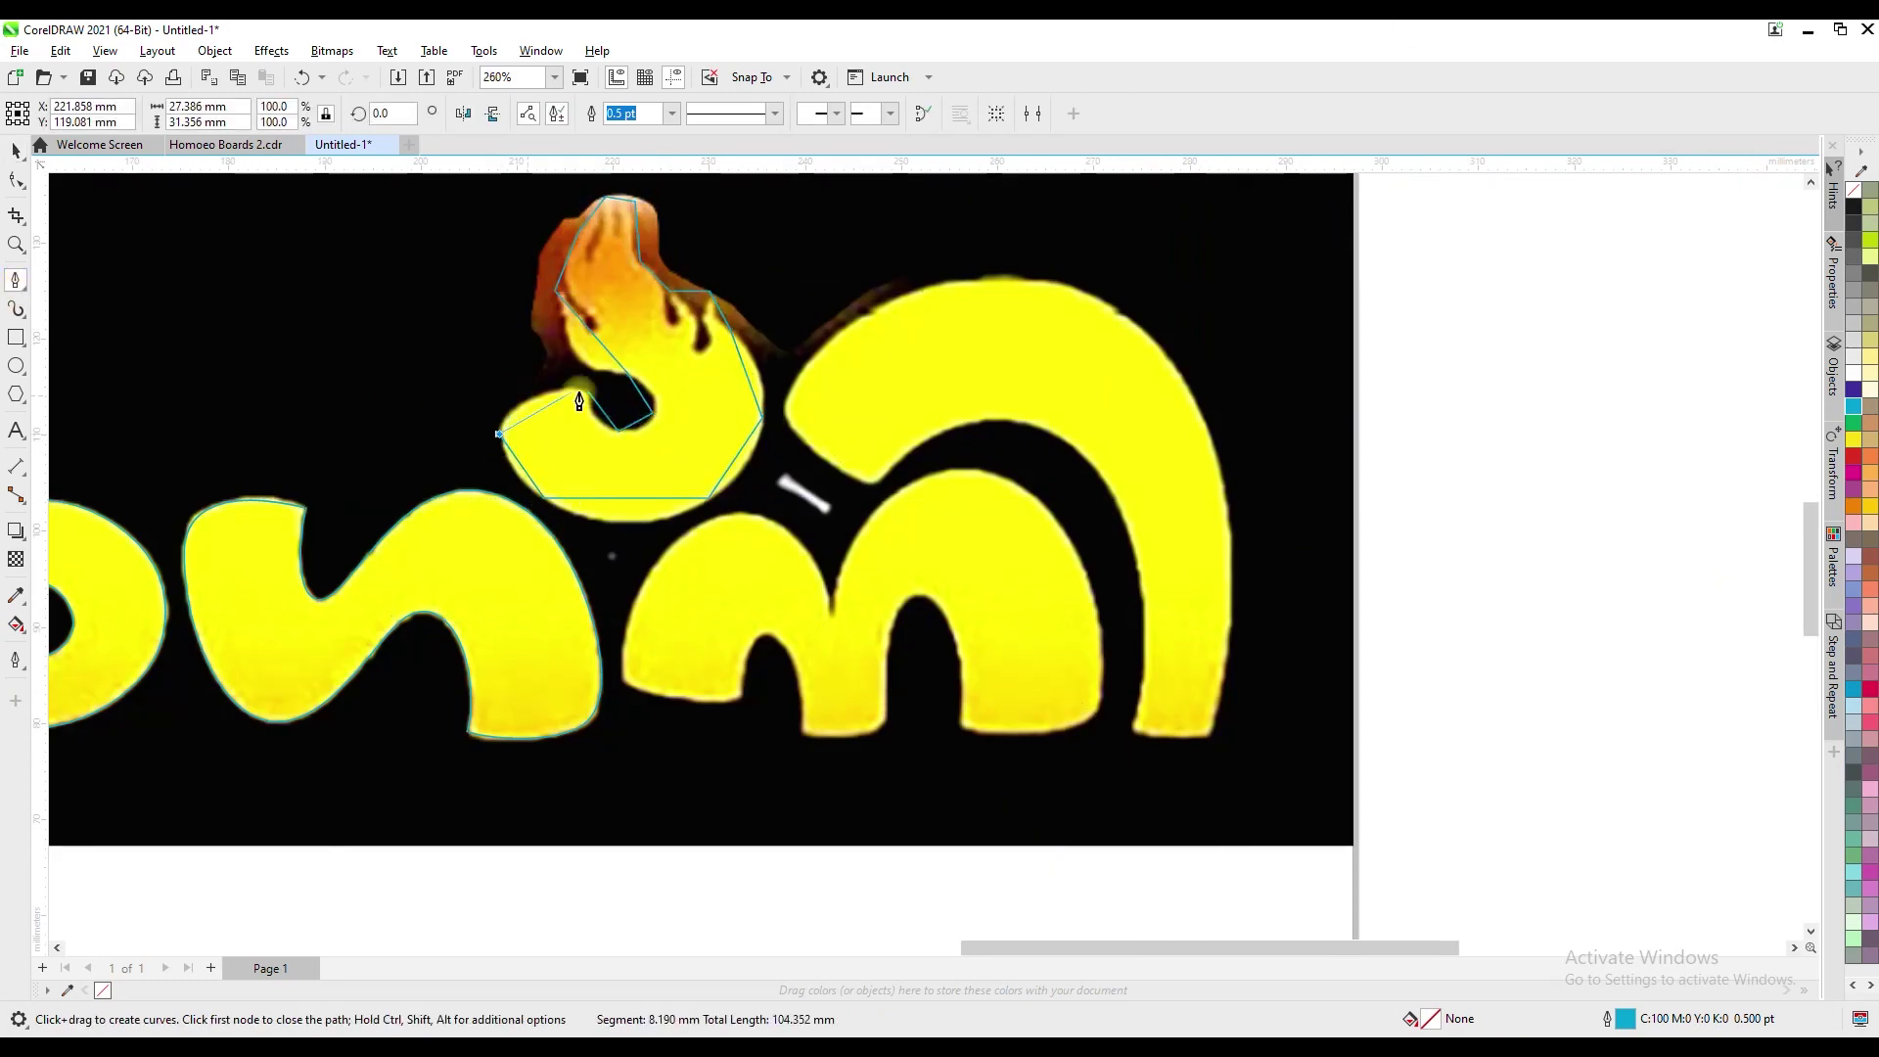
click(588, 392)
Curve the sixth letter's upper-left hook edge to the yellow shape and adjust the node at its leftmost corner
click(15, 180)
key(F2)
drag(499, 332, 805, 557)
right_click(579, 437)
click(629, 570)
drag(578, 437, 583, 347)
drag(403, 516, 403, 496)
Round the sixth letter's inner hollow to the black opening, replacing the corner nodes along its edge
click(809, 510)
key(Delete)
click(707, 377)
drag(795, 511, 688, 477)
drag(780, 525, 858, 569)
click(809, 508)
key(plus)
mouse_move(910, 465)
mouse_down()
mouse_move(935, 452)
mouse_move(935, 486)
mouse_up()
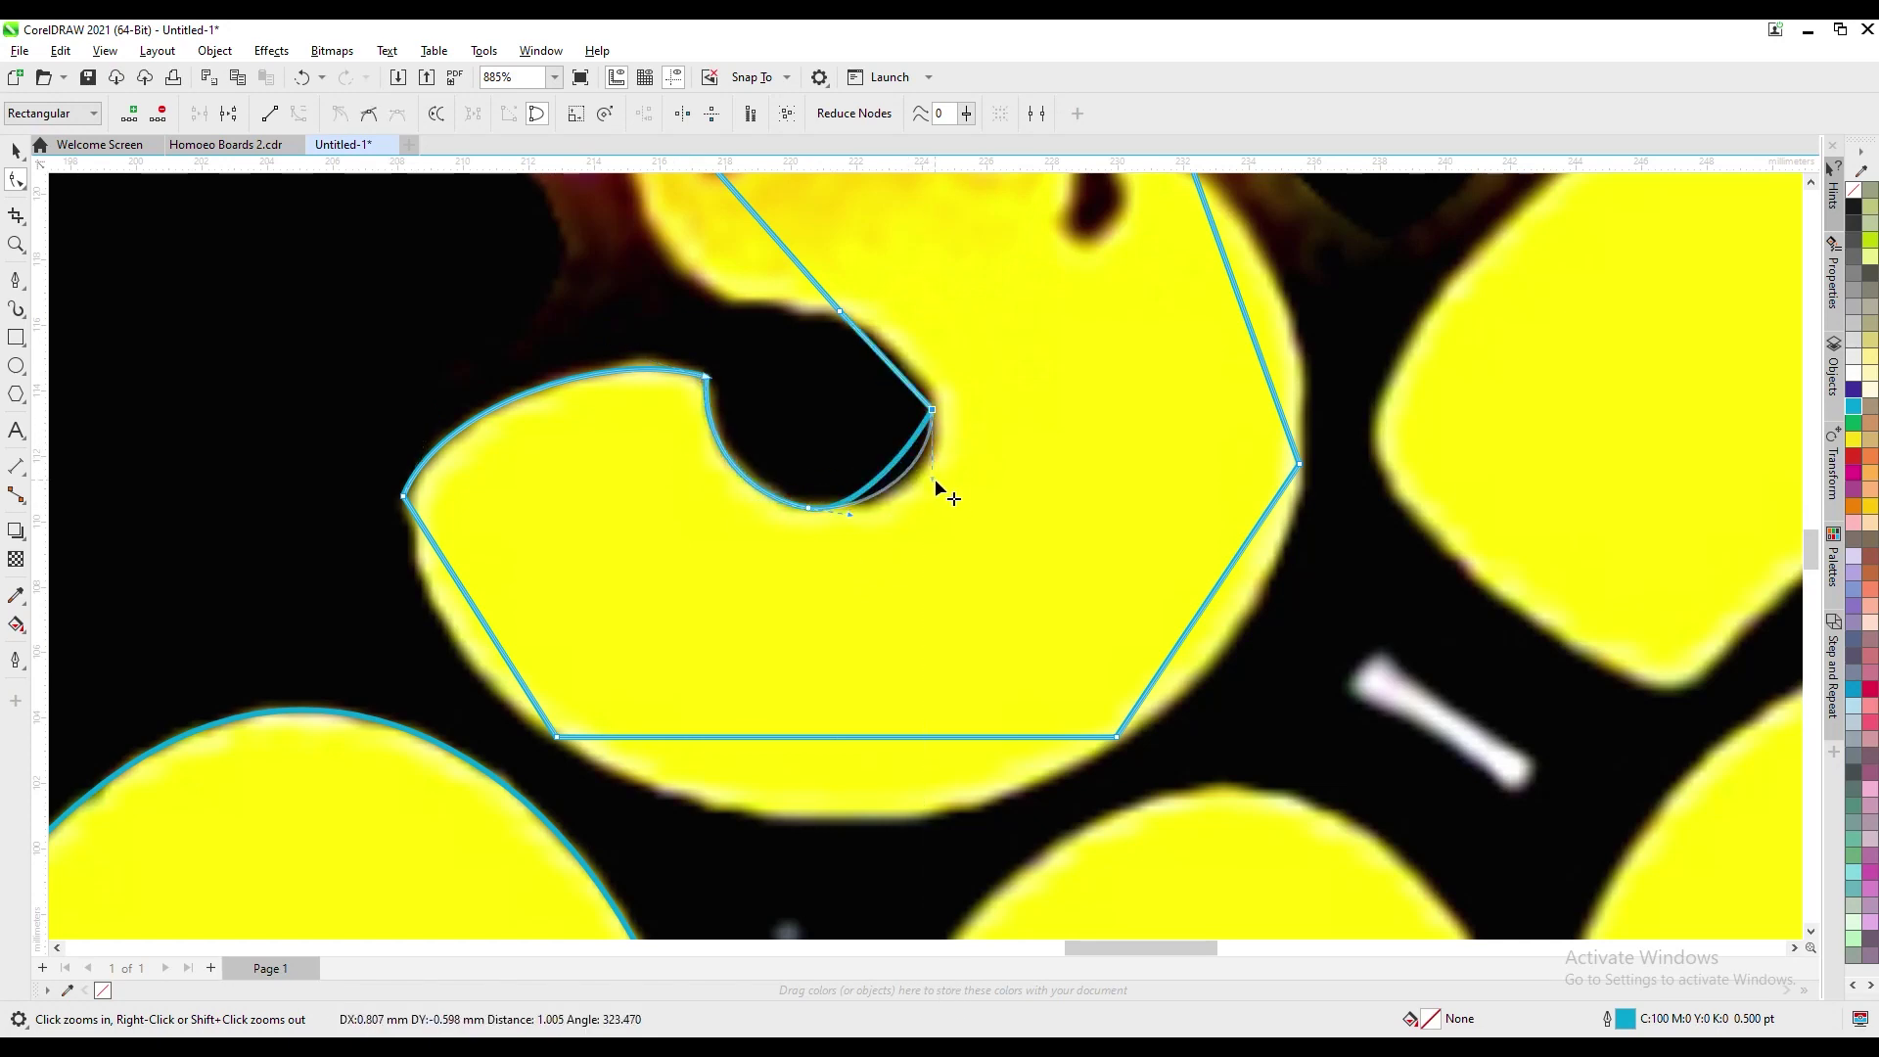
drag(887, 370, 906, 342)
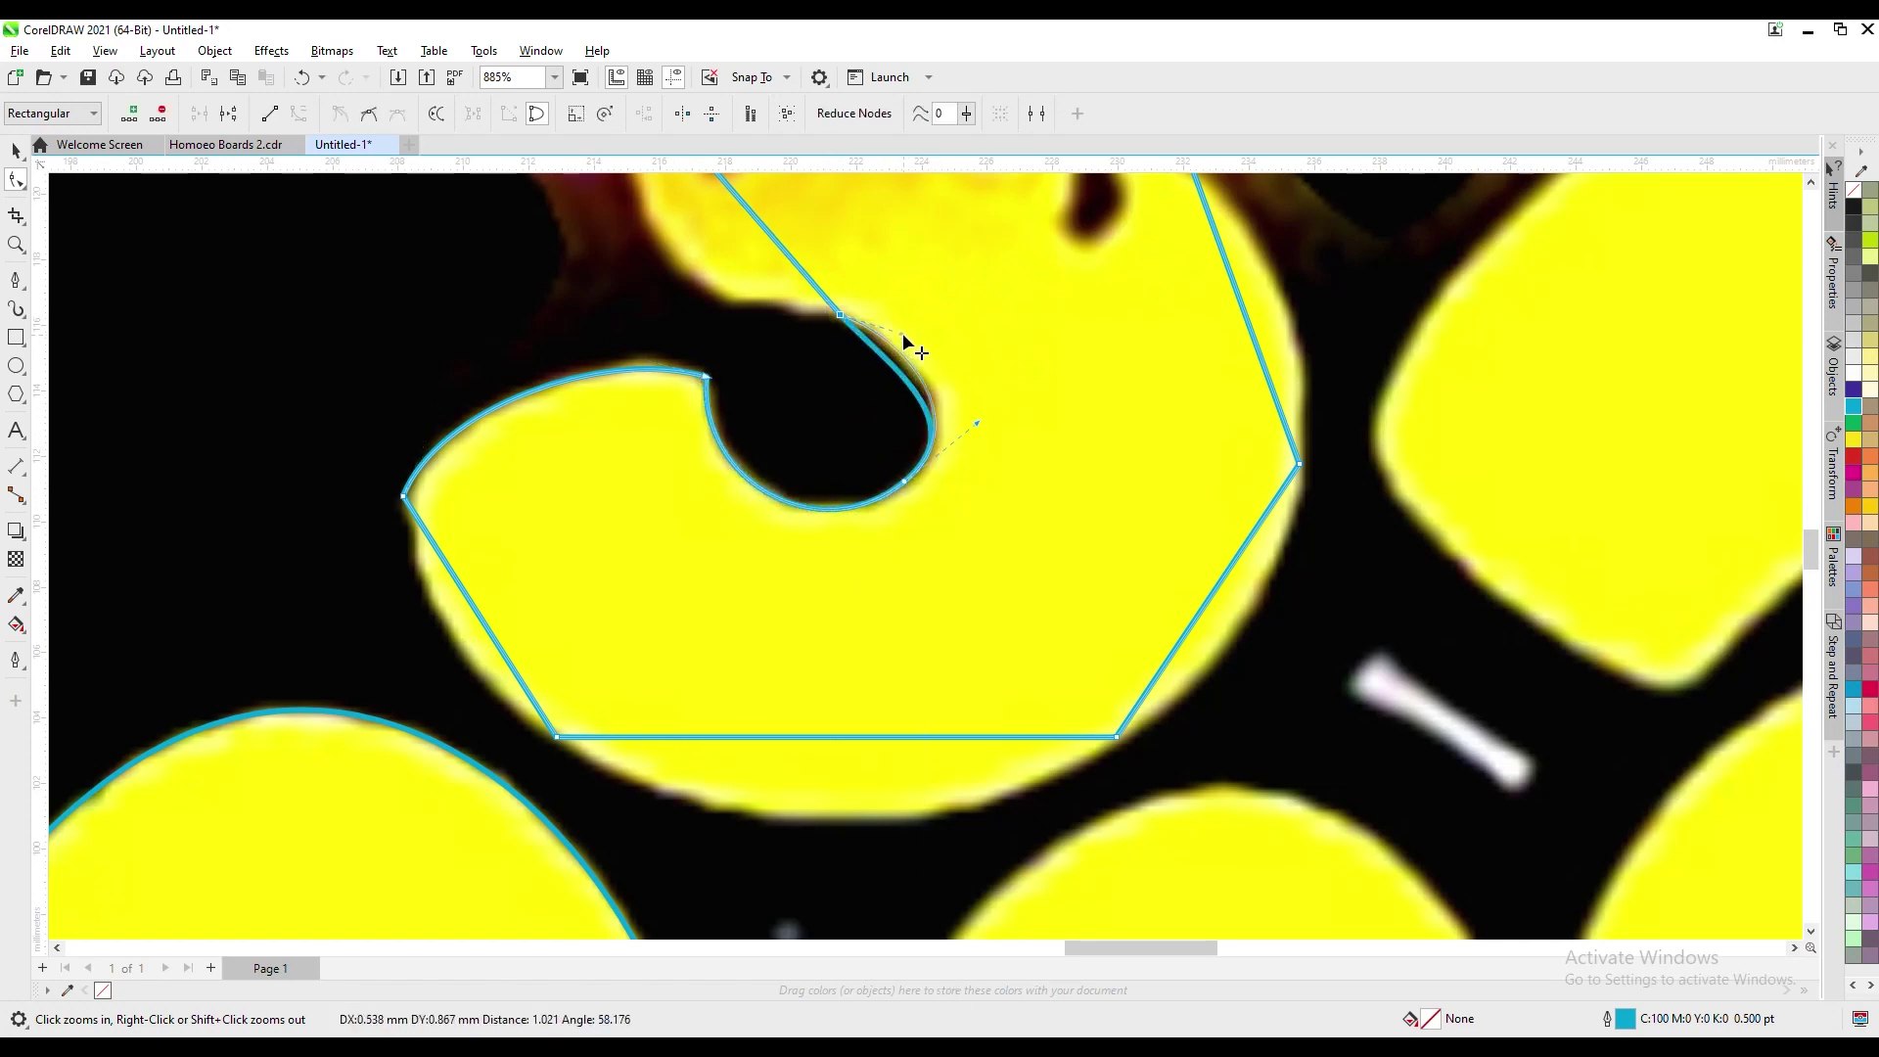
double_click(775, 483)
click(927, 392)
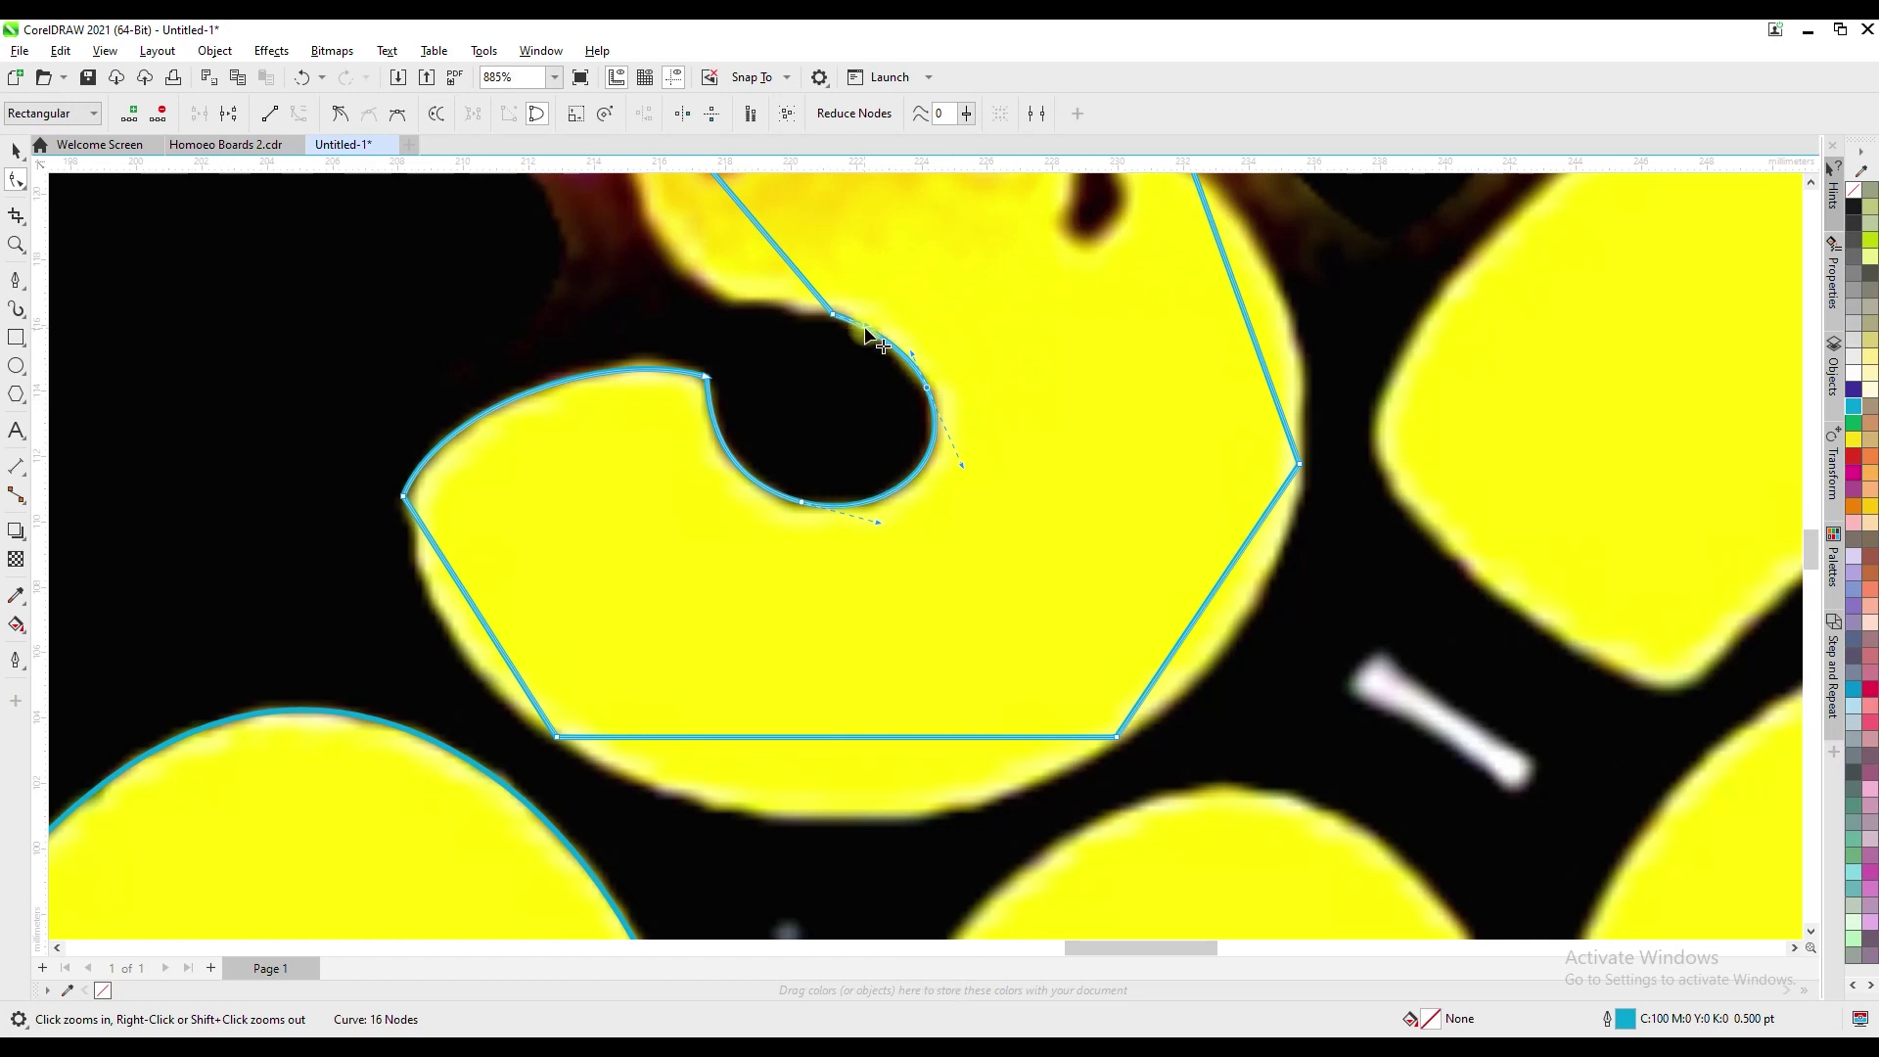
Round the sixth letter's left tip and lower-left side, adding nodes on the curve and deleting the old corner nodes
double_click(491, 412)
click(403, 497)
key(Delete)
drag(492, 641, 467, 656)
double_click(467, 657)
click(557, 737)
key(Delete)
Curve the sixth letter's bottom edge to the yellow shape and replace the surplus node on its lower-left side
drag(1117, 738, 1122, 738)
drag(942, 747, 850, 891)
double_click(797, 820)
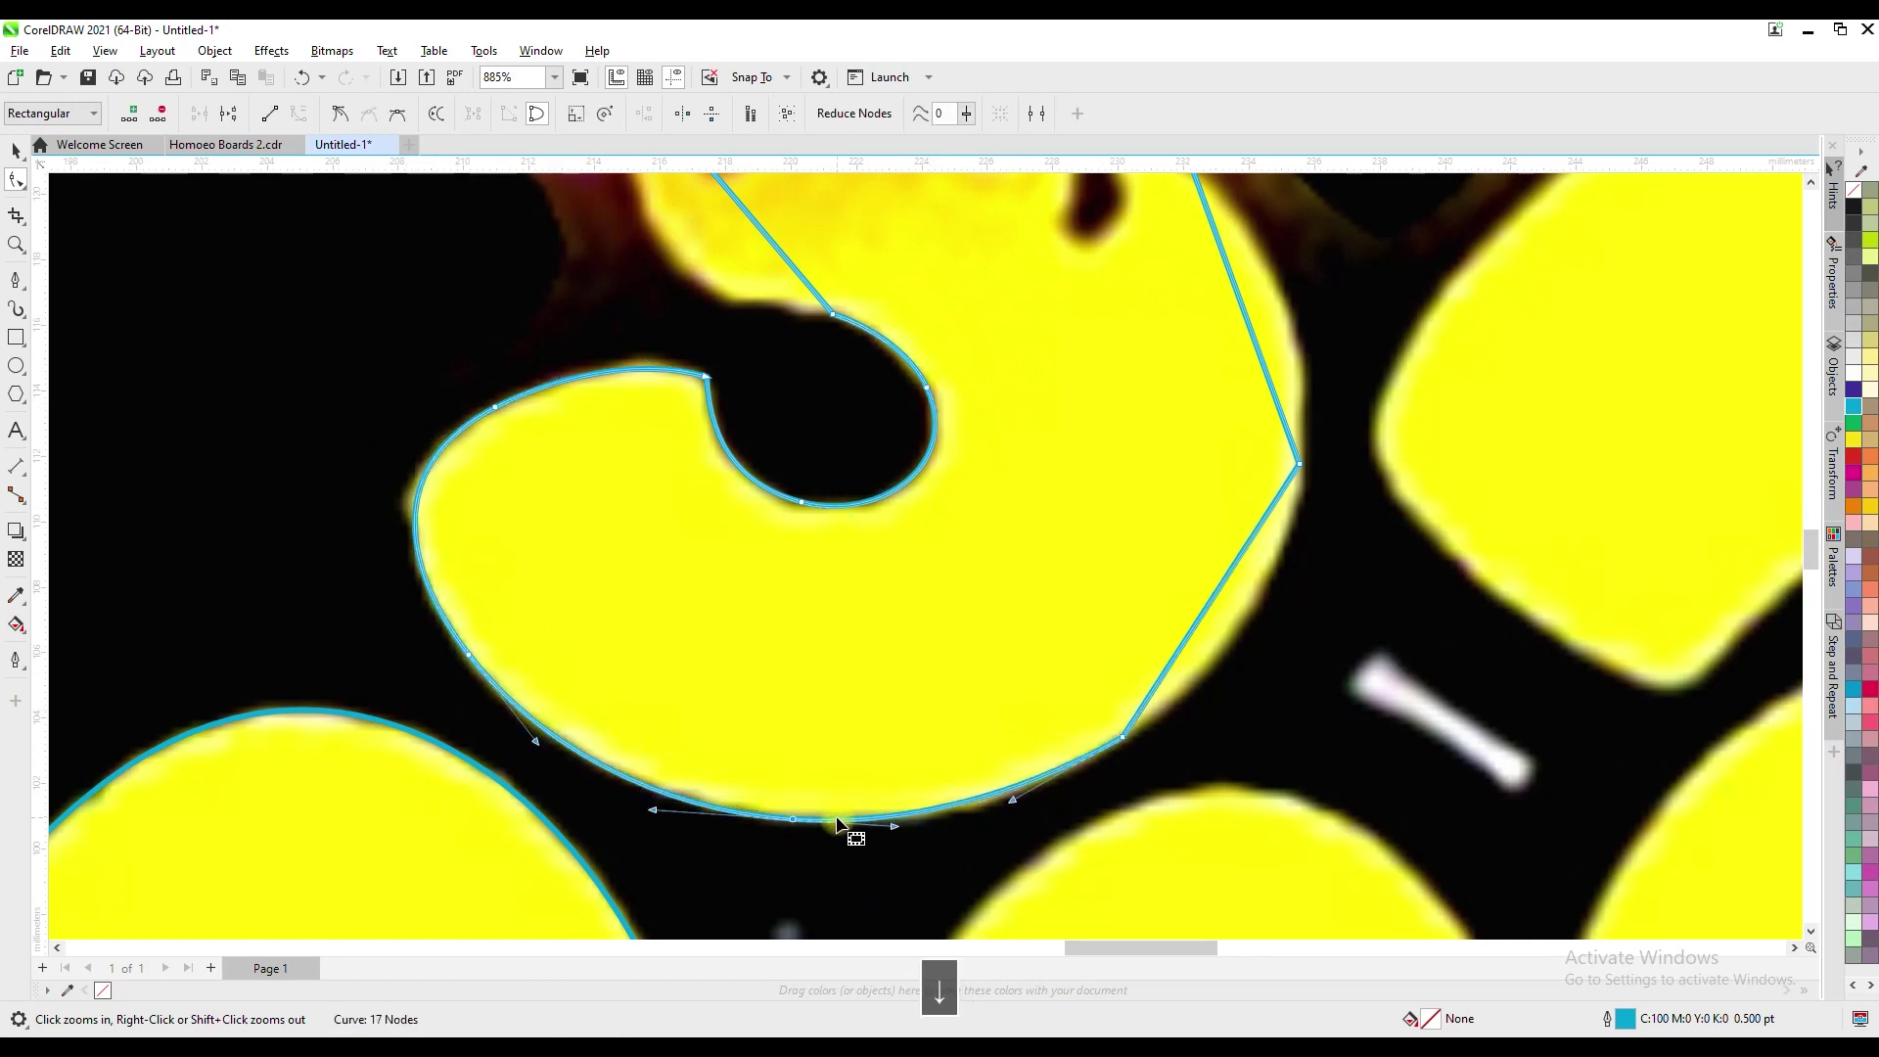
double_click(417, 536)
double_click(469, 654)
key(Delete)
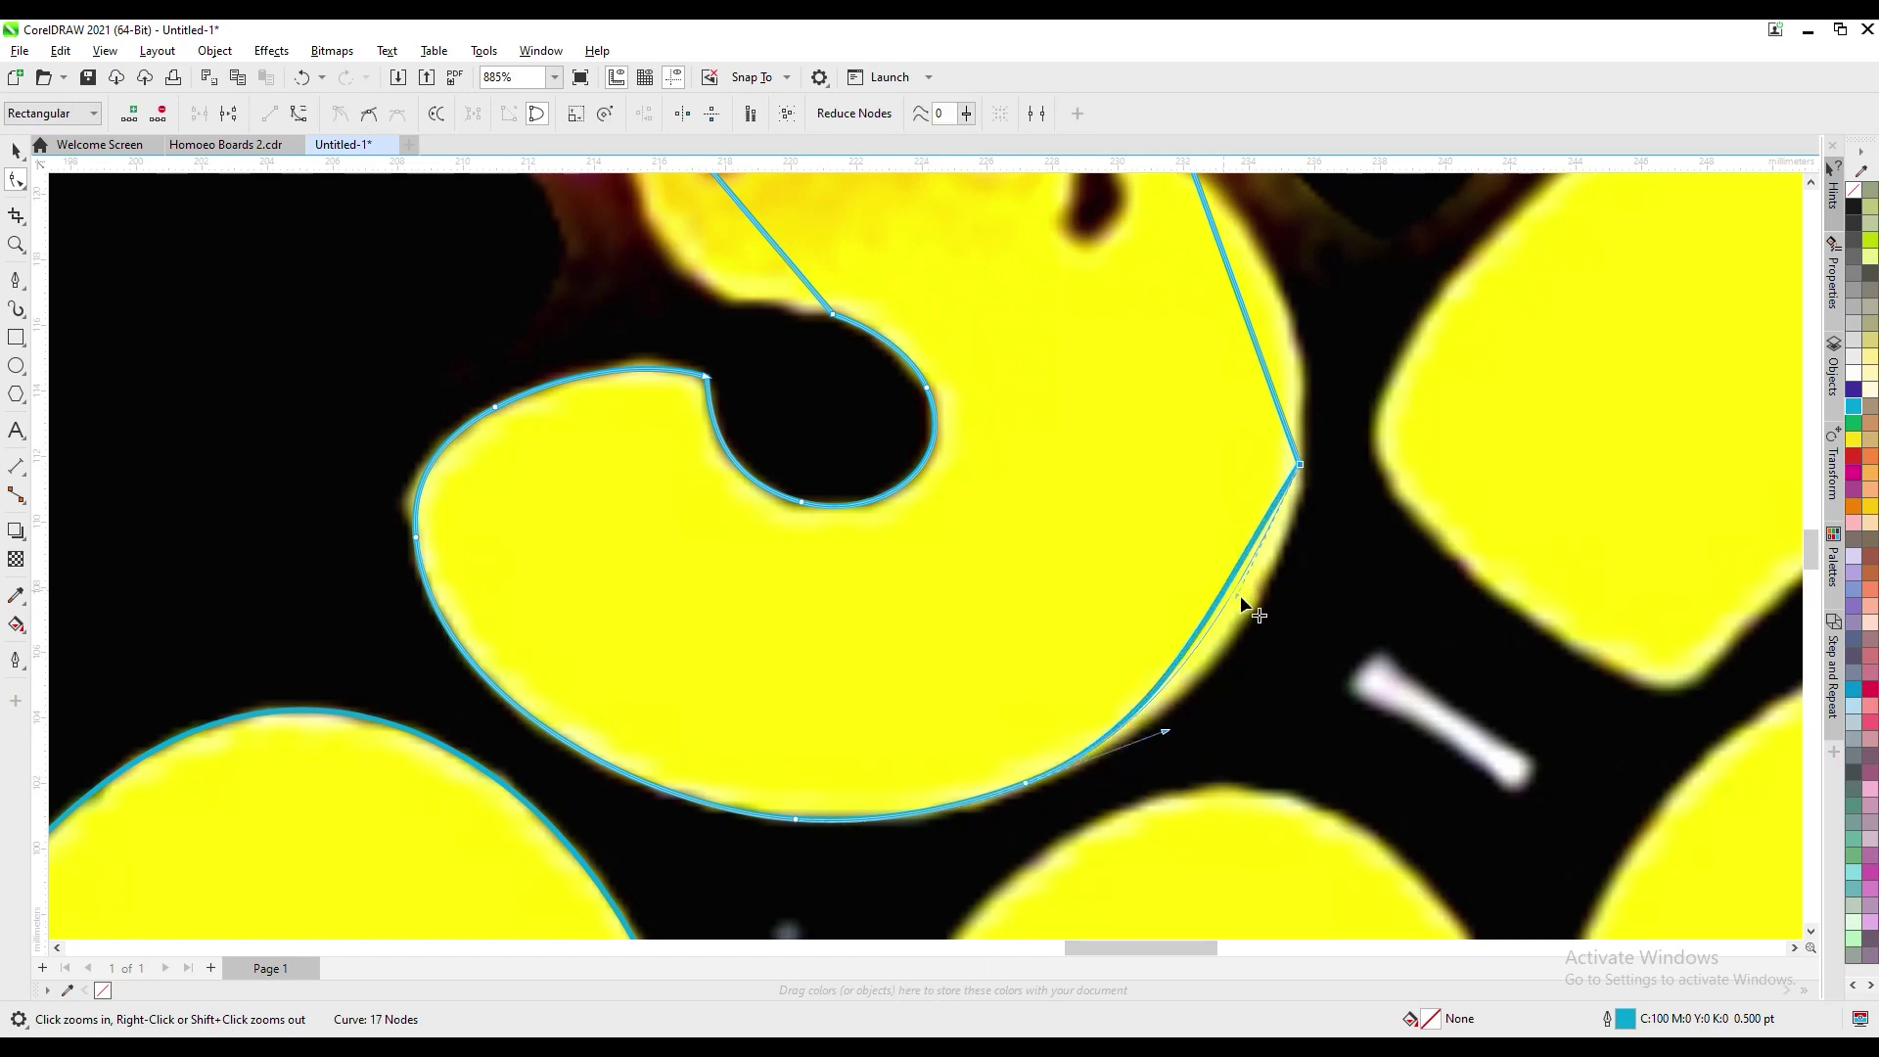
Curve the sixth letter's lower-right and right side up to the shoulder, replacing the old corner nodes
double_click(1051, 789)
key(Delete)
key(F3)
drag(1327, 483, 1330, 488)
key(alt+Up)
click(1250, 413)
double_click(1291, 696)
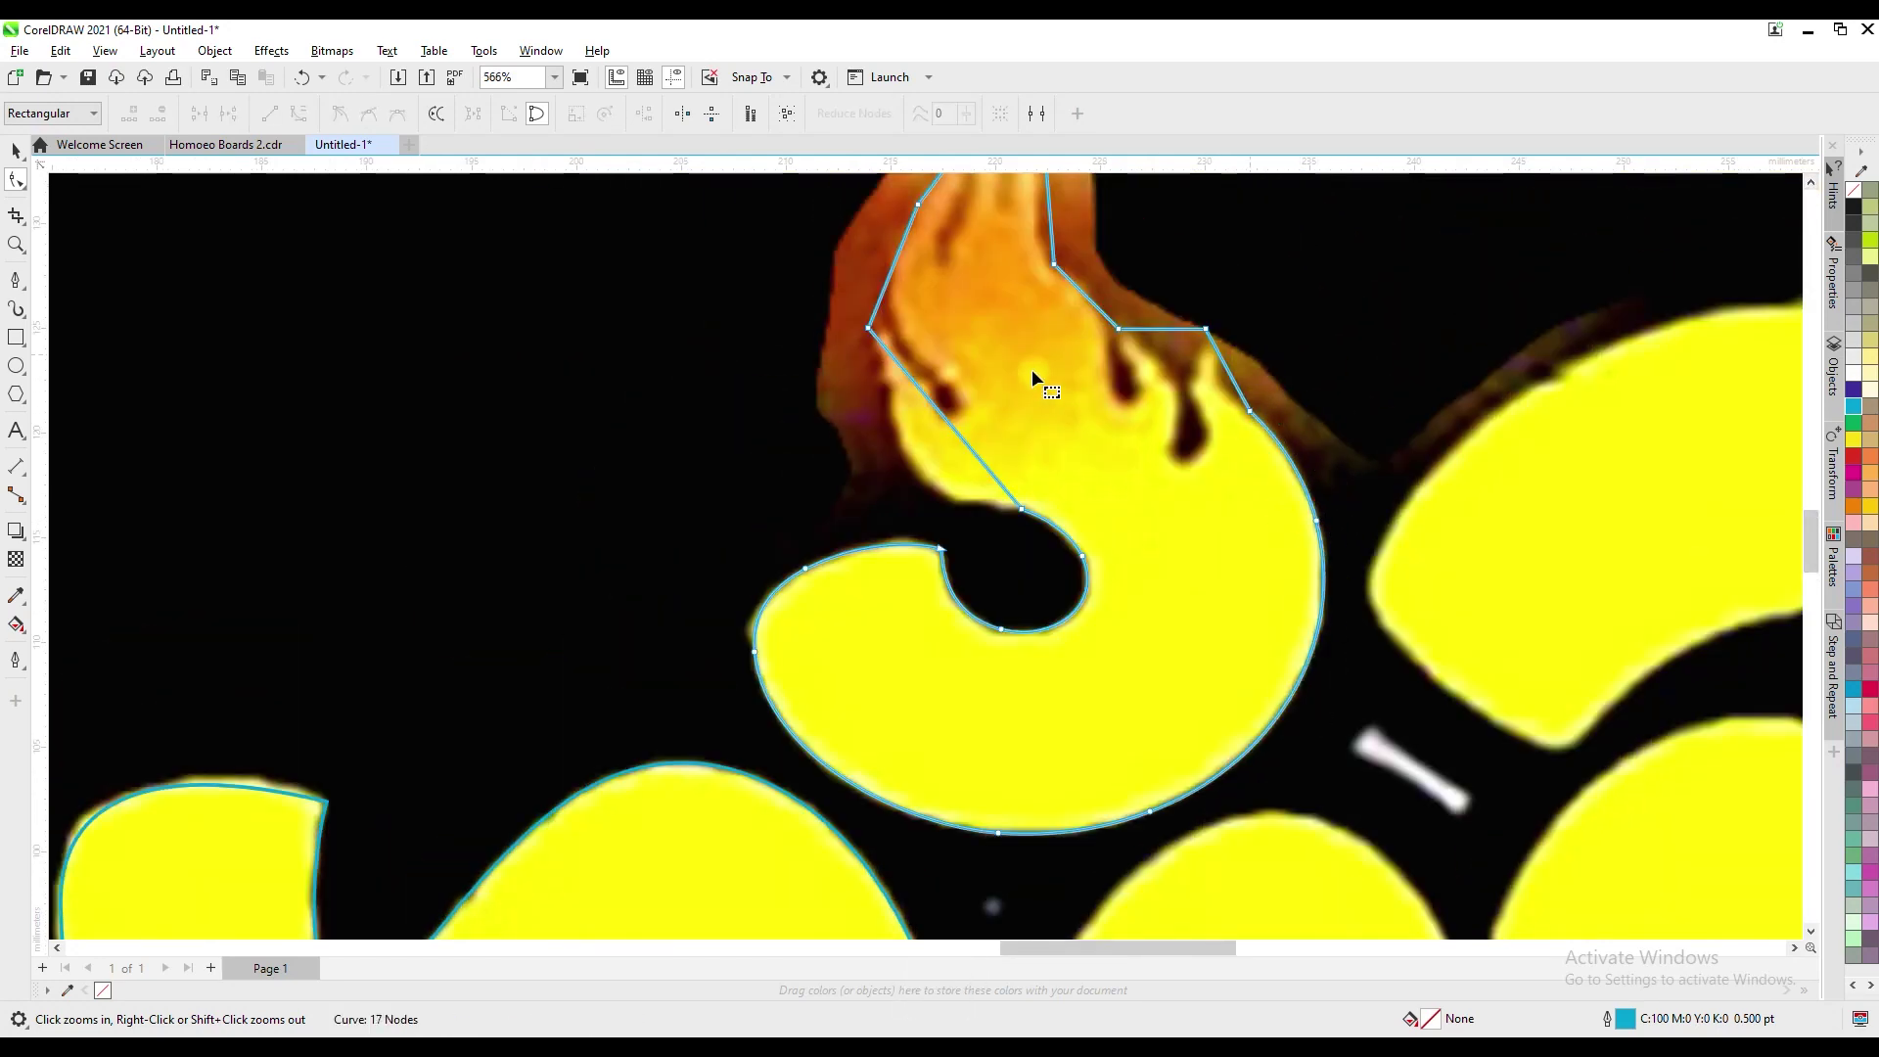
Curve the sixth letter's left neck edge from the hollow up to the flame, adjusting the nodes along it
scroll(1061, 377, down, 2)
scroll(1047, 372, up, 1)
key(F2)
drag(851, 314, 1271, 698)
drag(687, 527, 705, 538)
drag(717, 663, 795, 726)
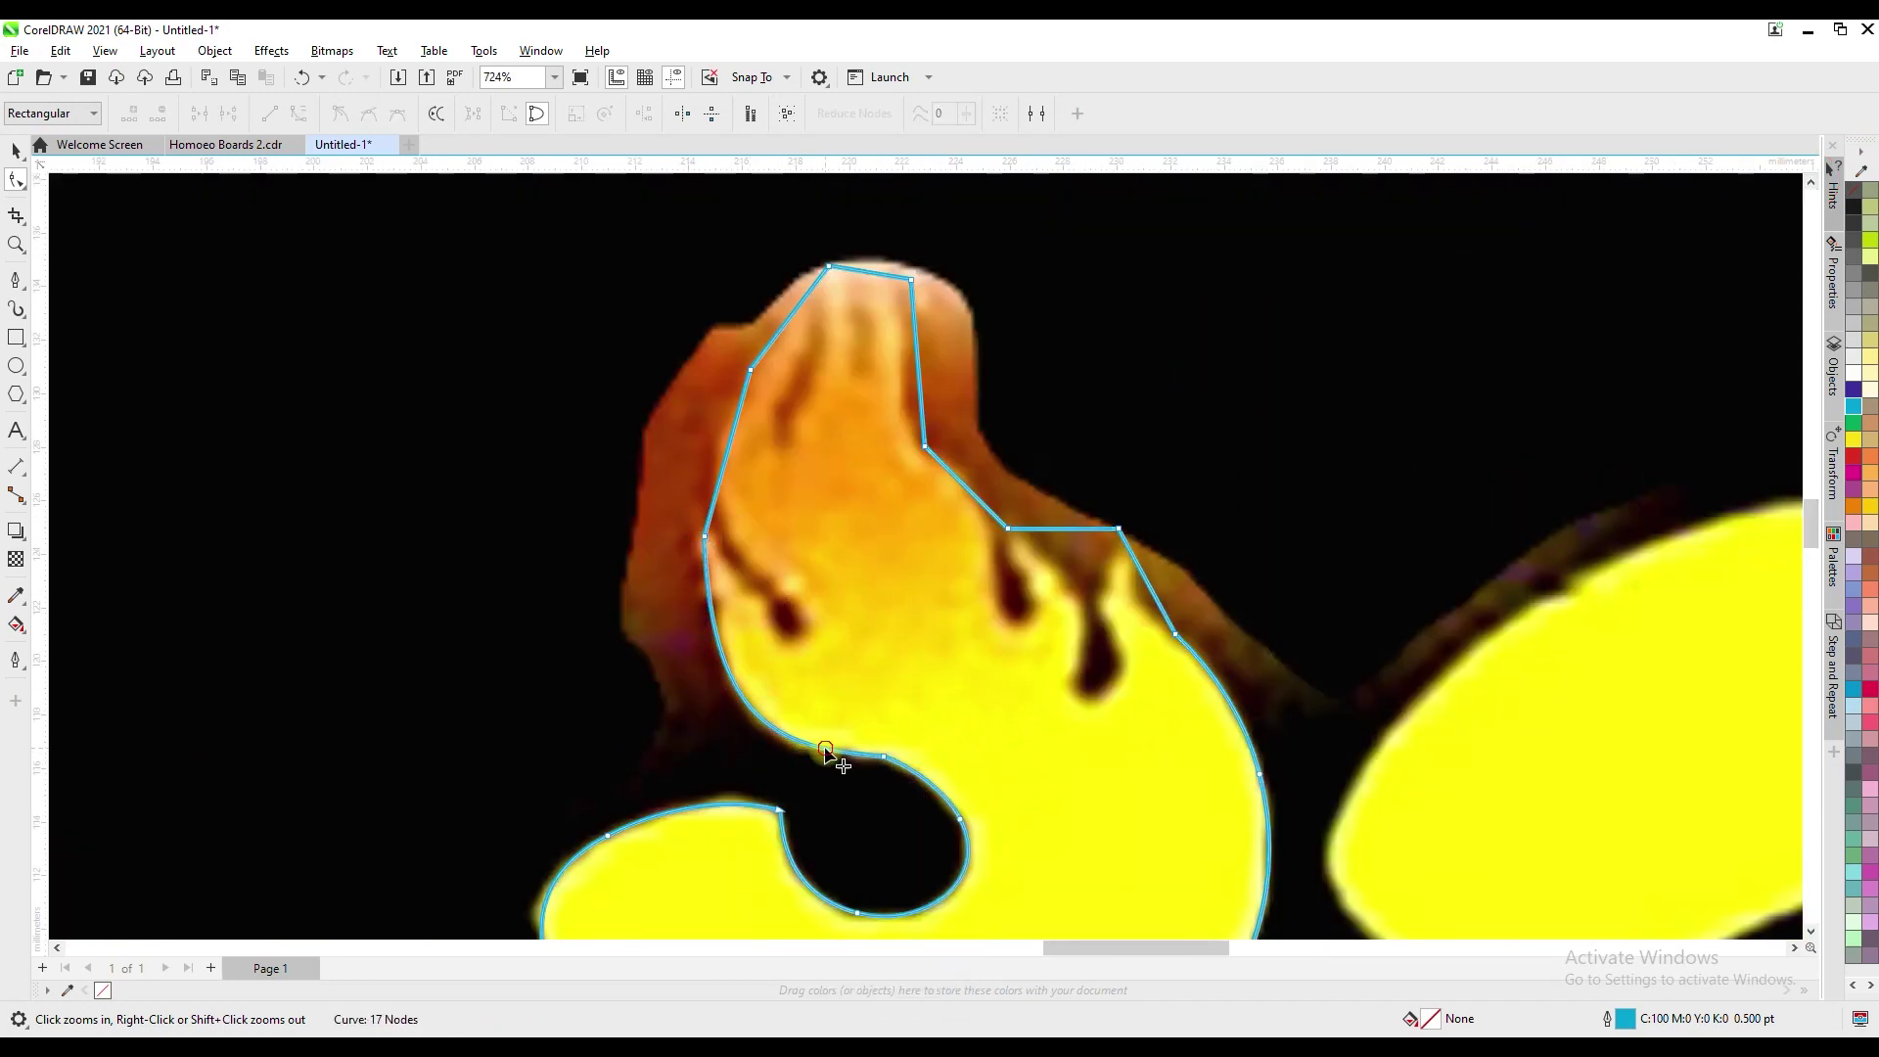
key(Delete)
key(Left)
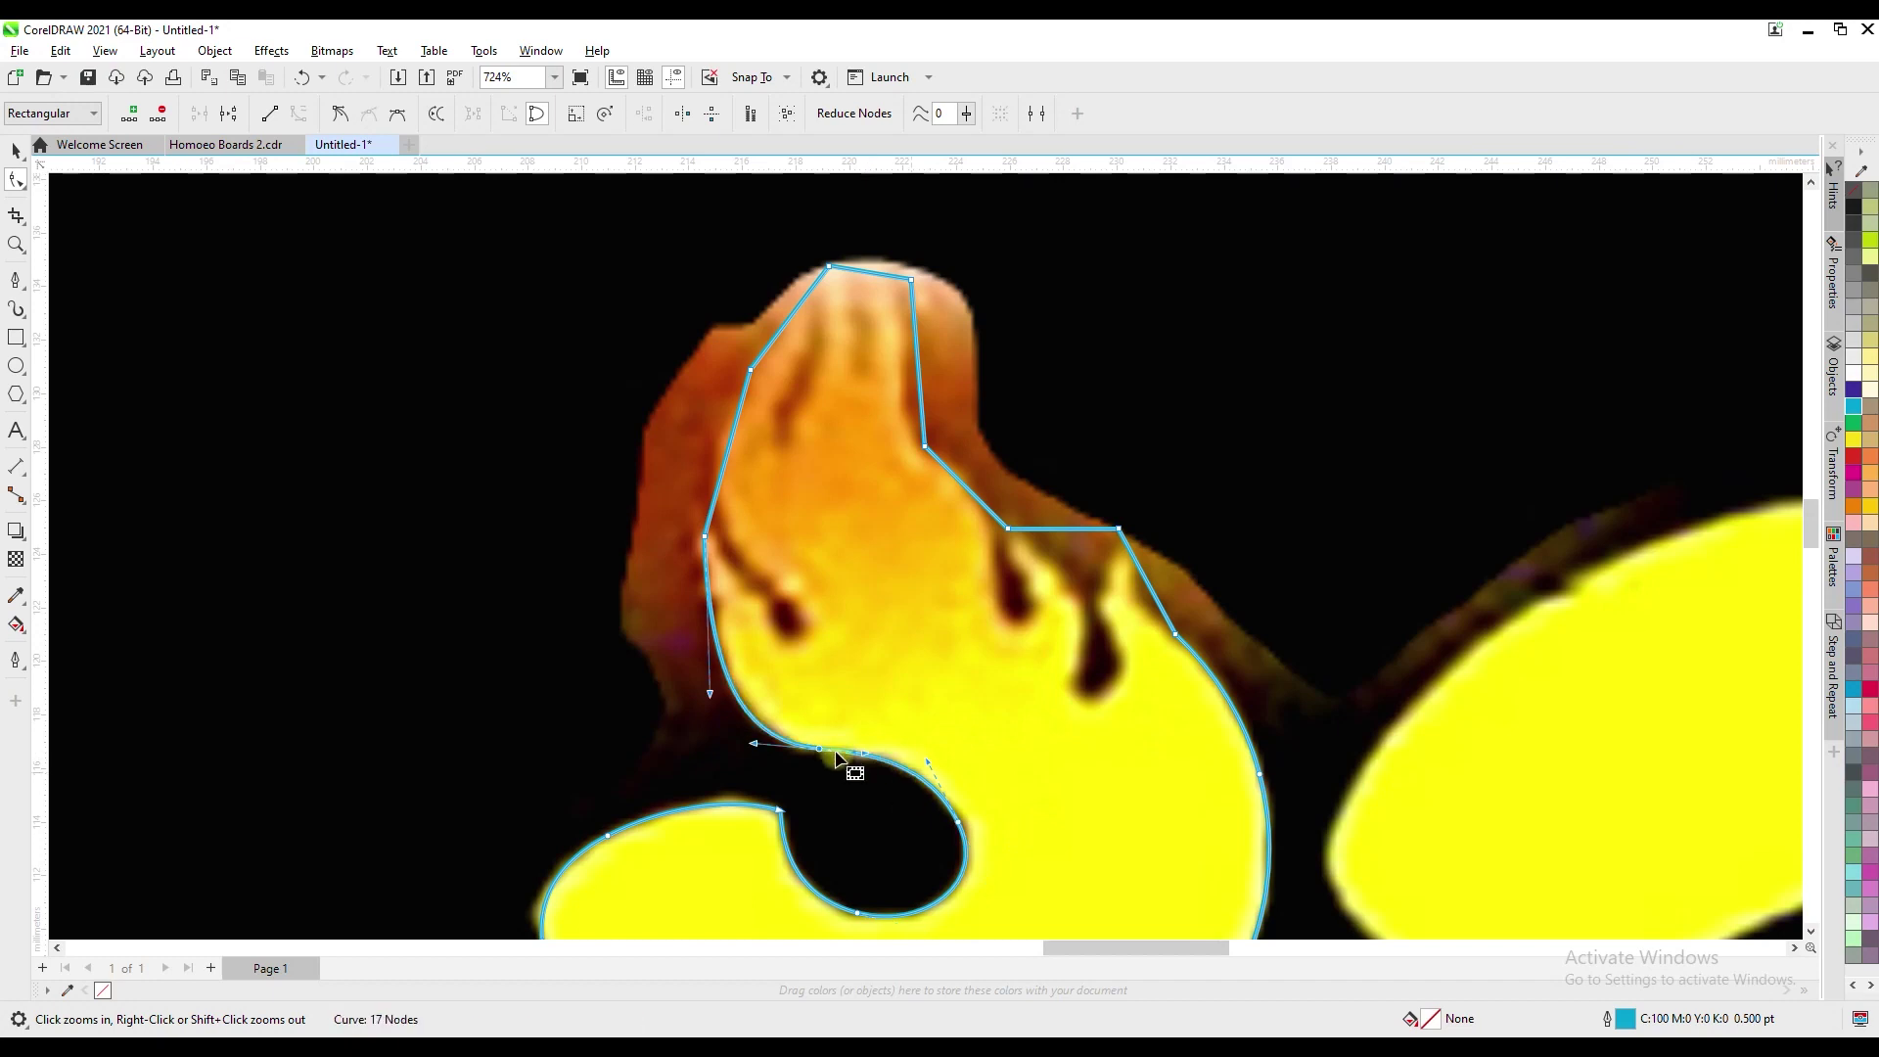
double_click(721, 647)
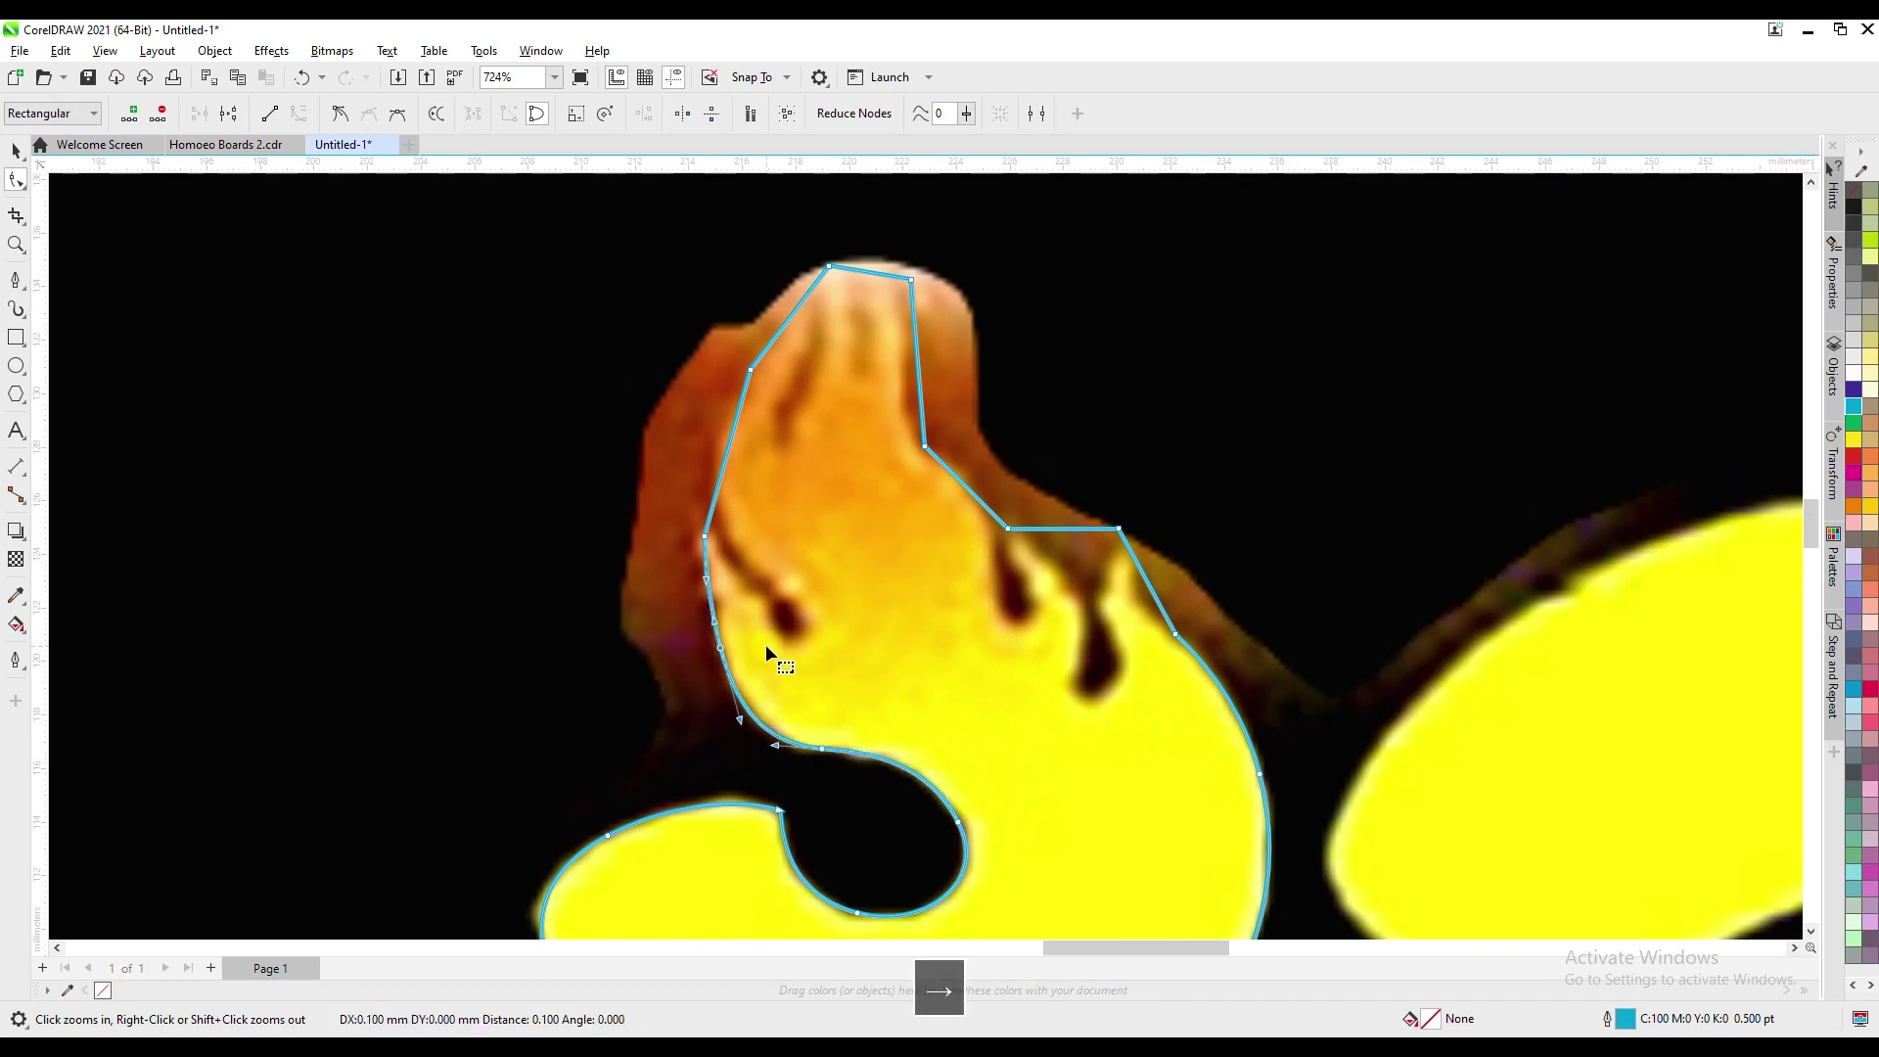
Shape the dark drip slit at the flame's lower left with added nodes and a rounded end
drag(806, 600, 802, 636)
double_click(769, 467)
drag(769, 467, 702, 523)
click(751, 578)
key(Left)
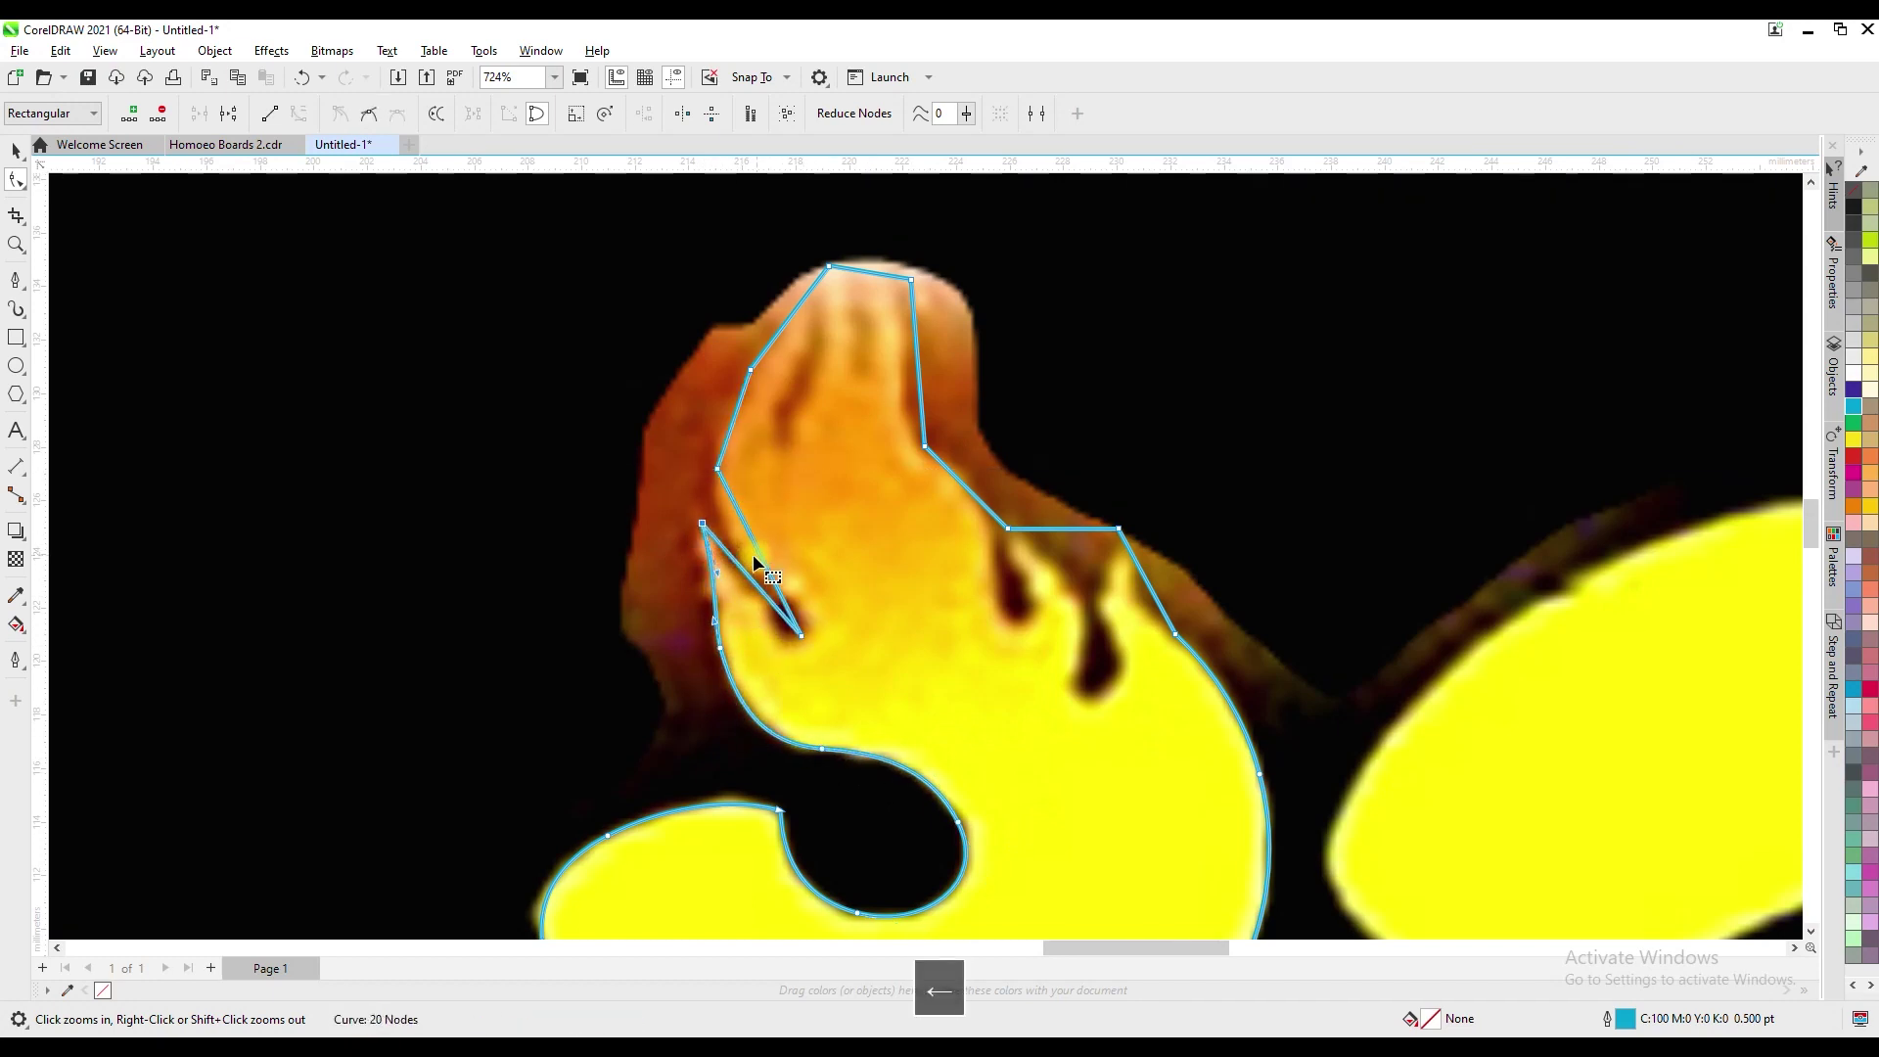
click(1001, 530)
click(730, 568)
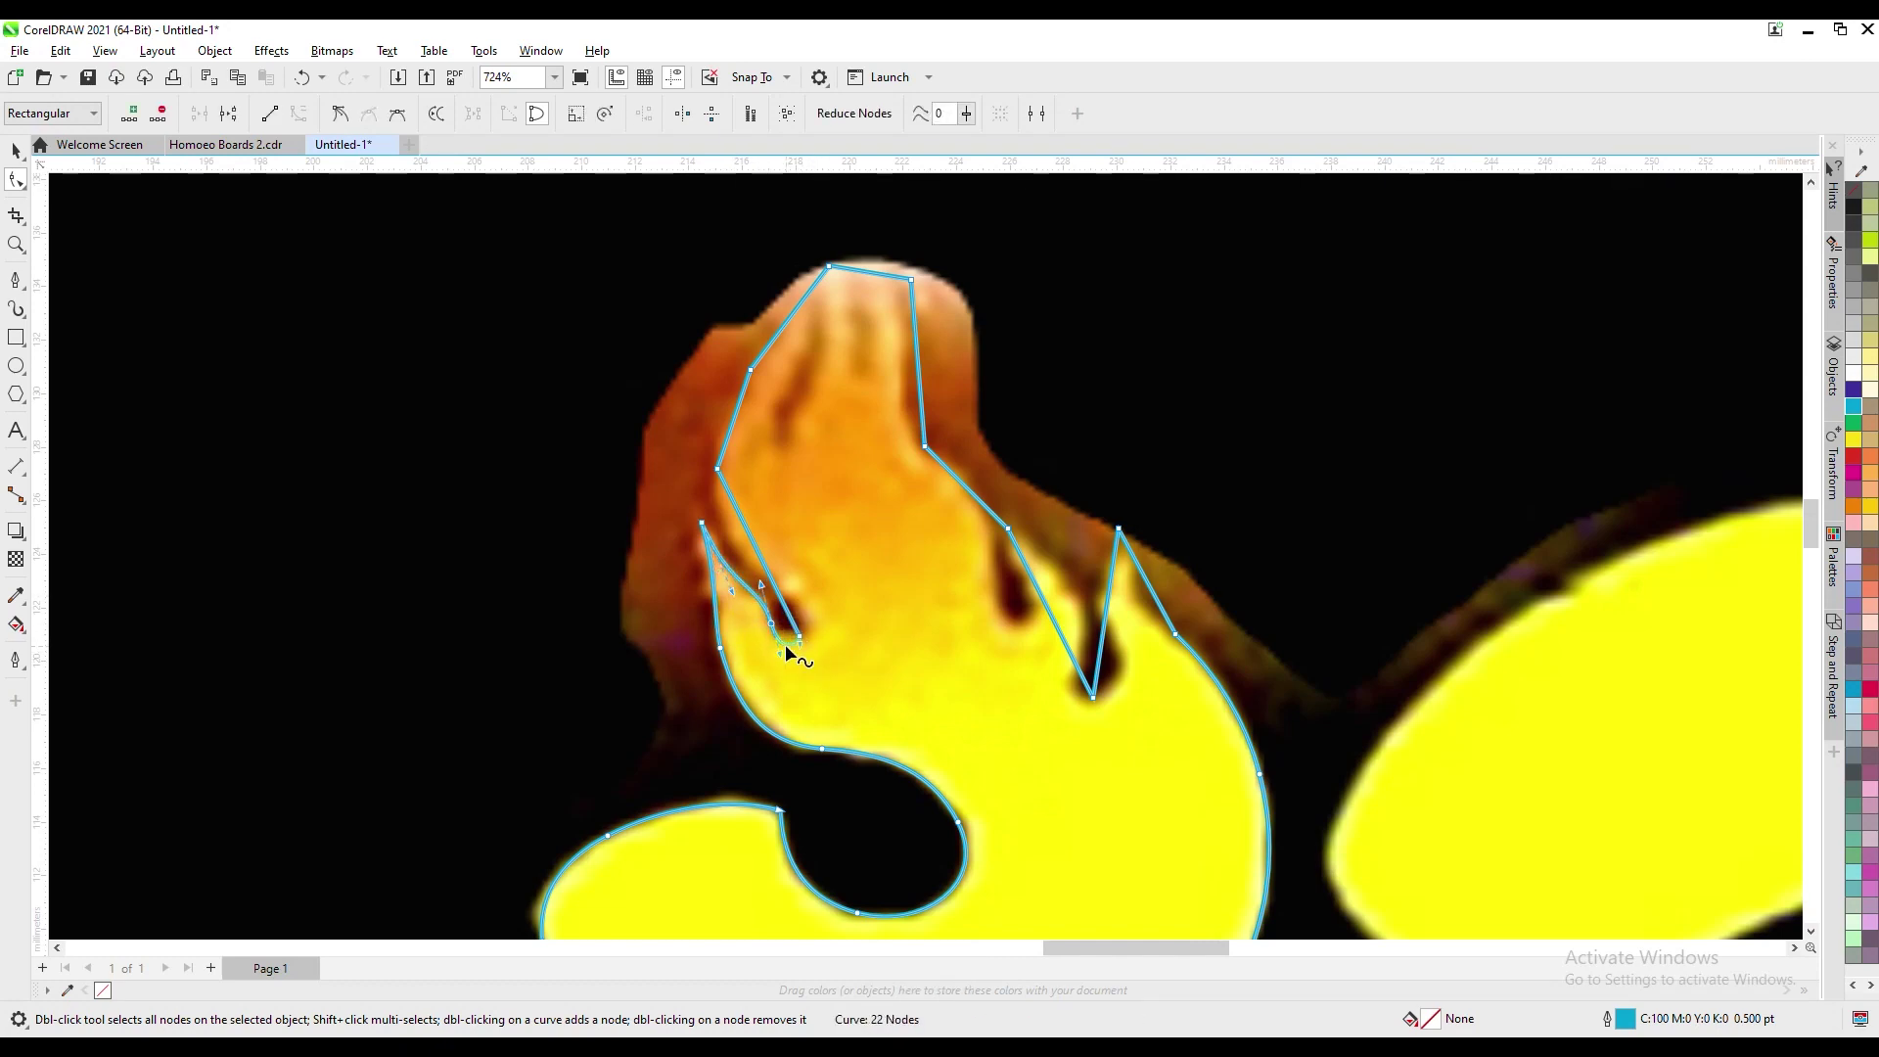
drag(804, 640, 811, 637)
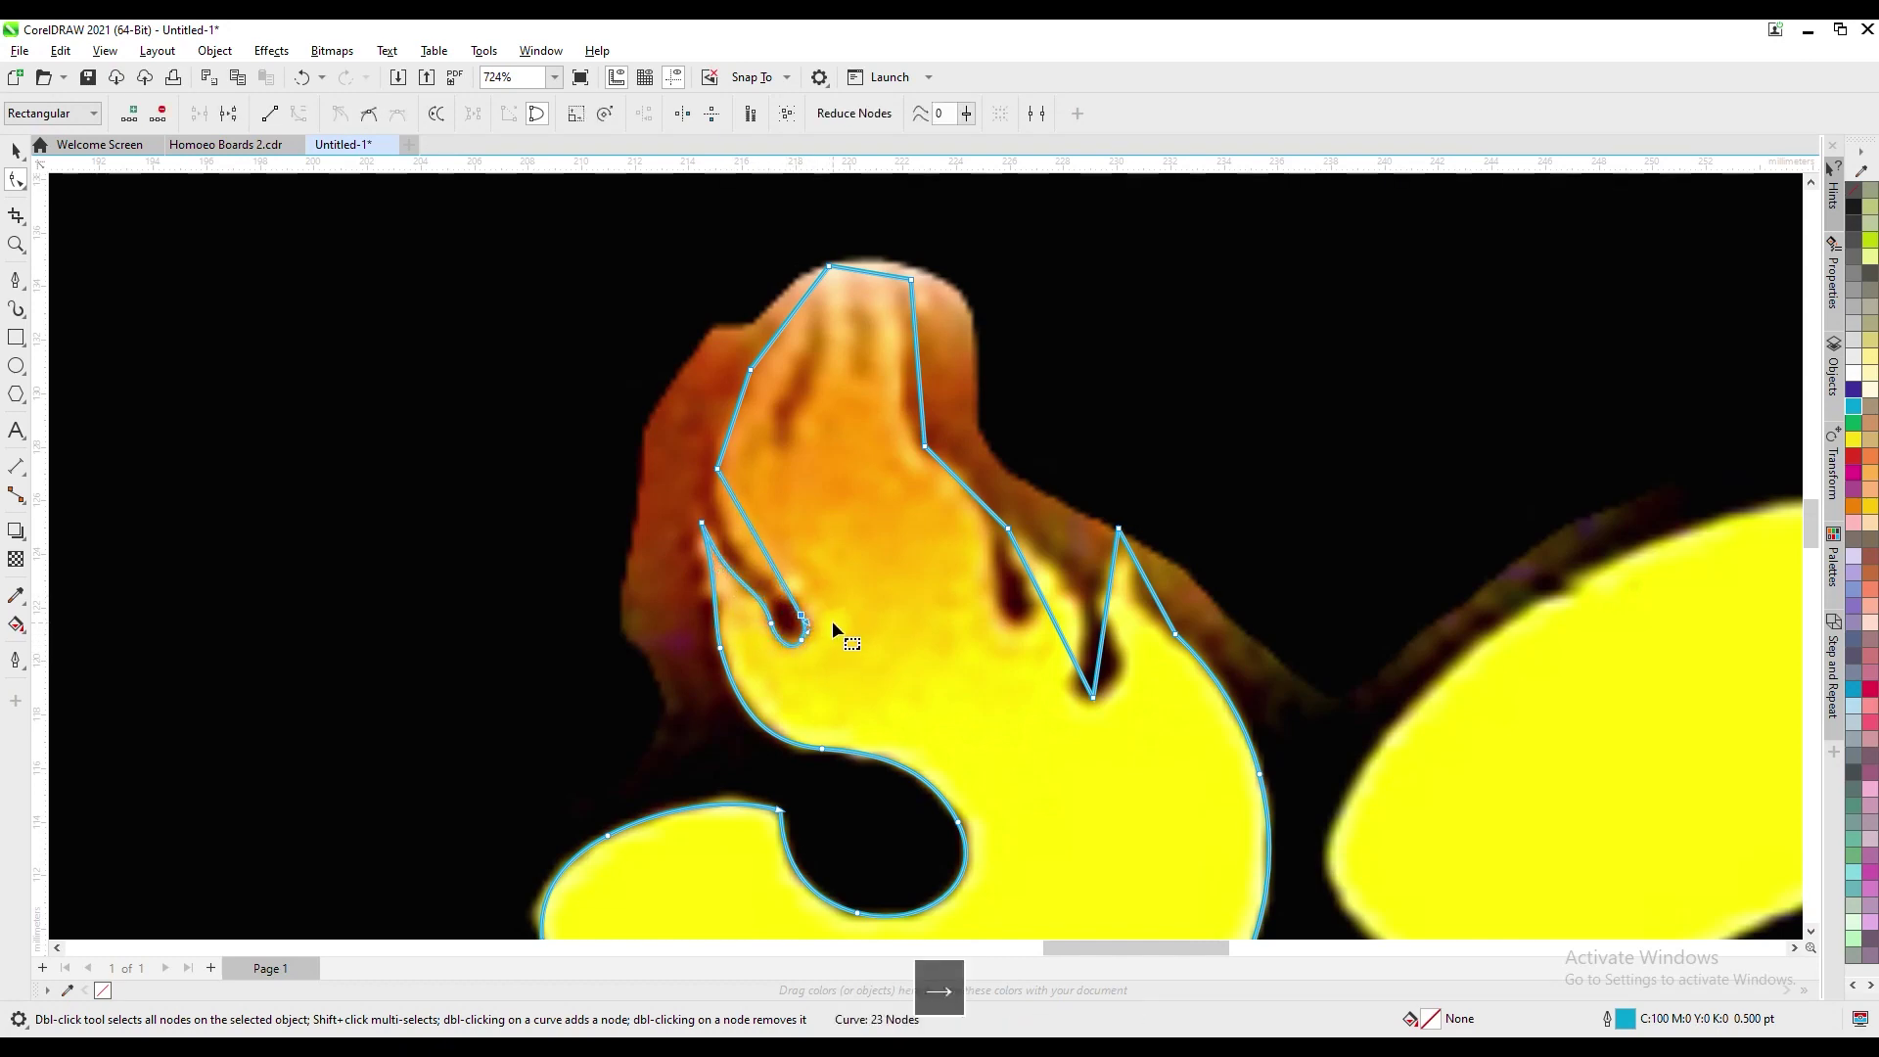
Curve the flame's left outer edge and the upper side of its lower-left drip slit
scroll(832, 627, up, 4)
drag(742, 402, 732, 396)
drag(769, 666, 772, 667)
Shape the slanted slit at the flame's upper left with a pointed tip and a rounded lower end
key(F3)
key(F2)
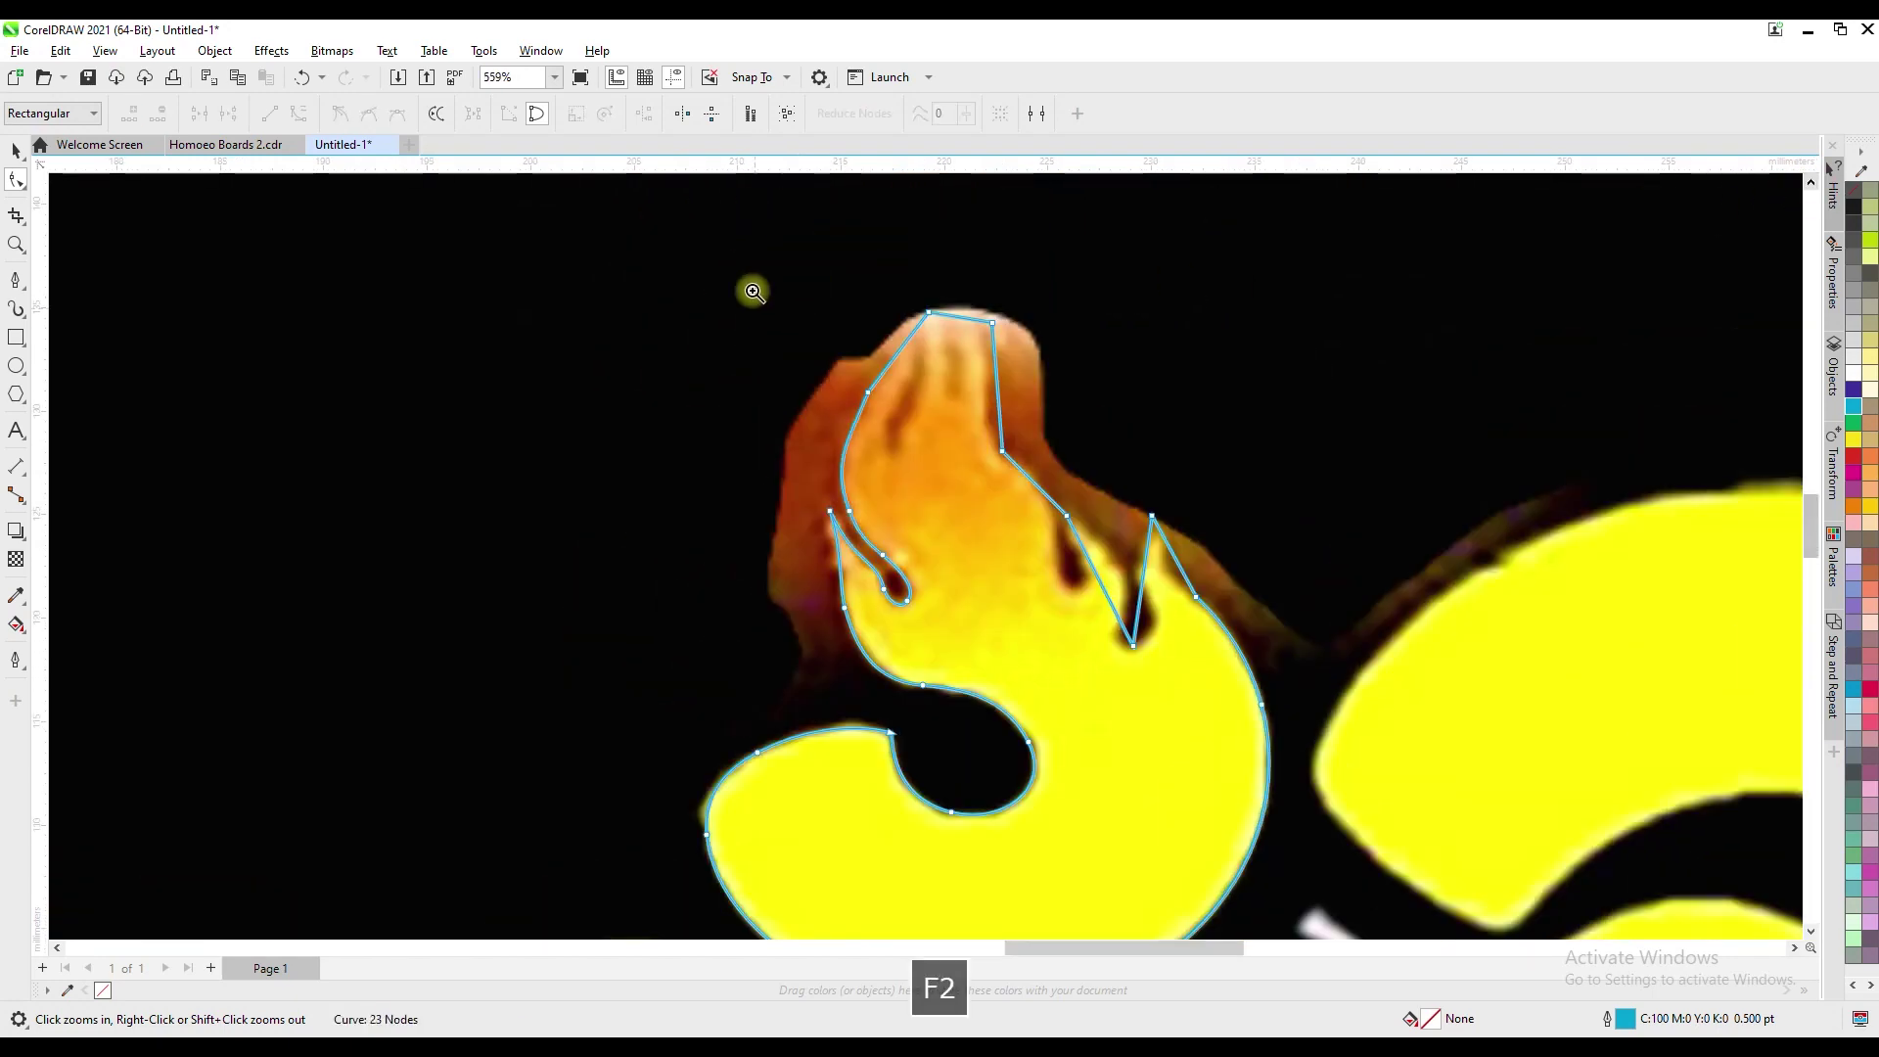
click(633, 497)
right_click(762, 286)
click(788, 294)
drag(780, 349, 742, 512)
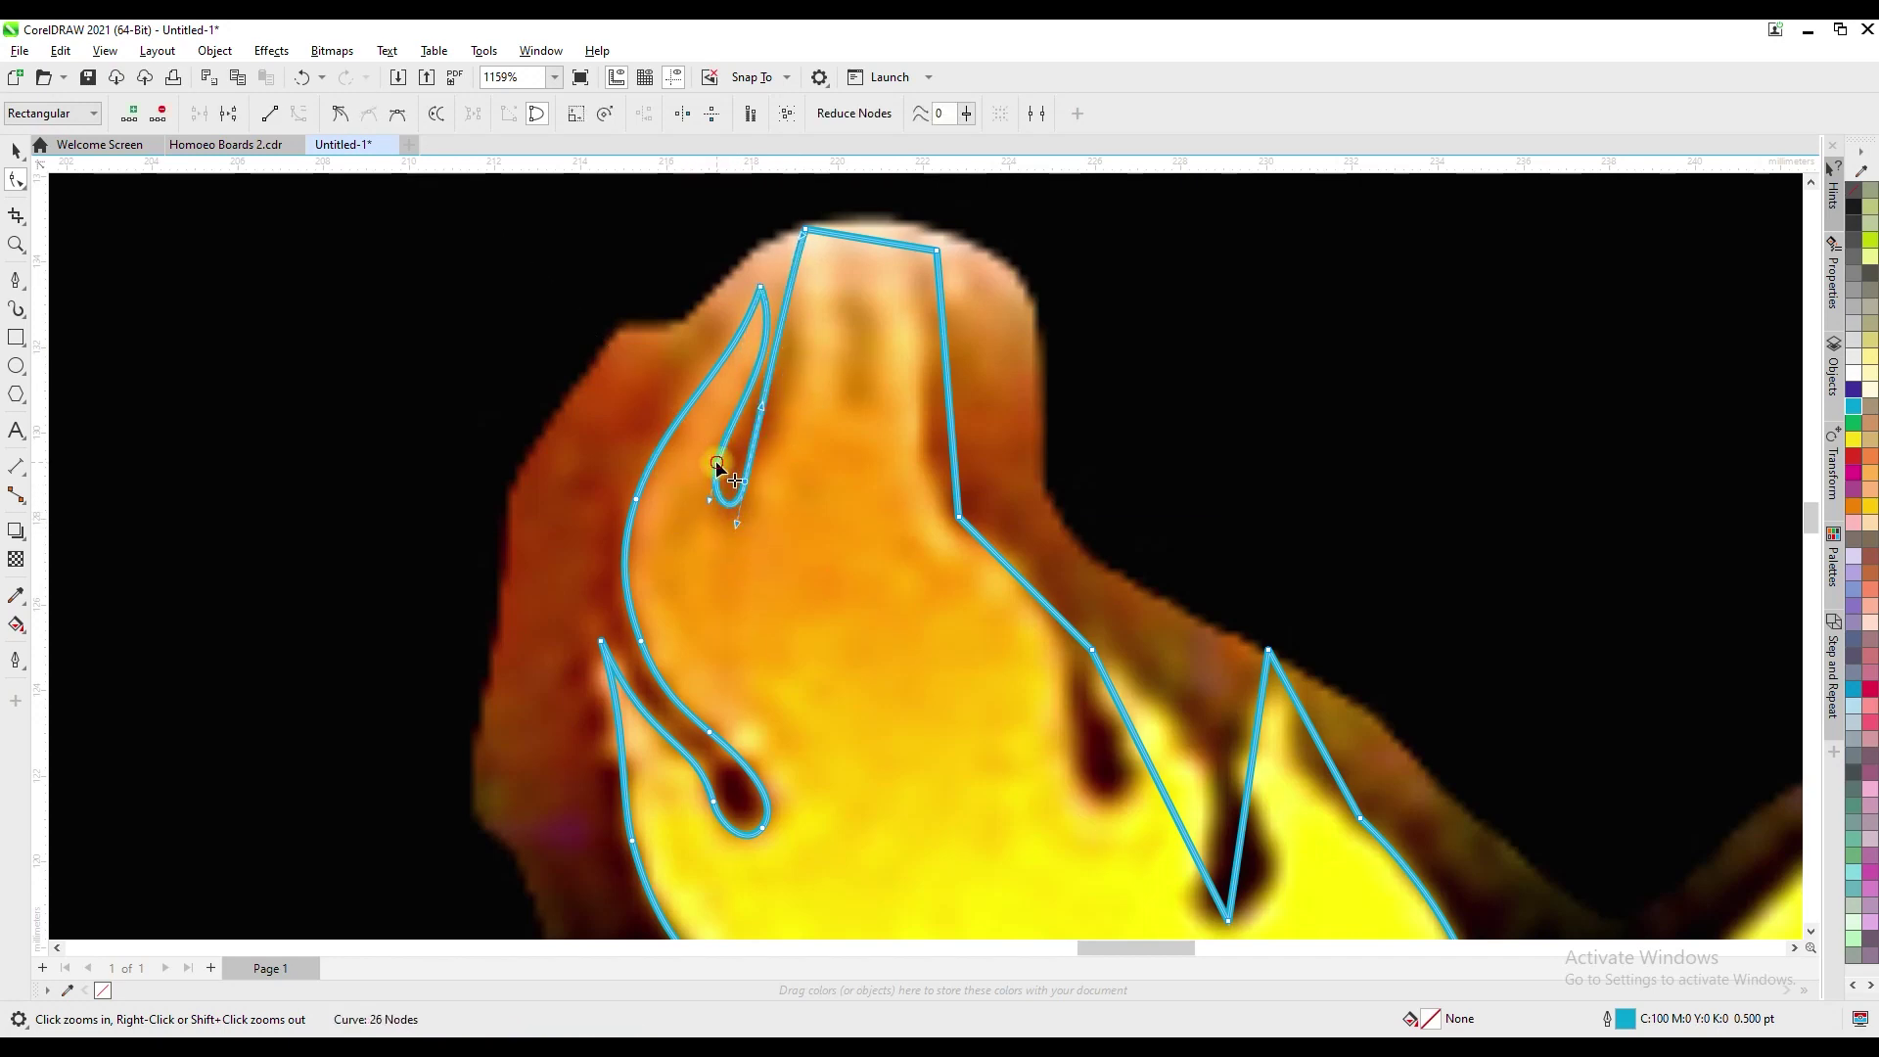
drag(767, 400, 779, 401)
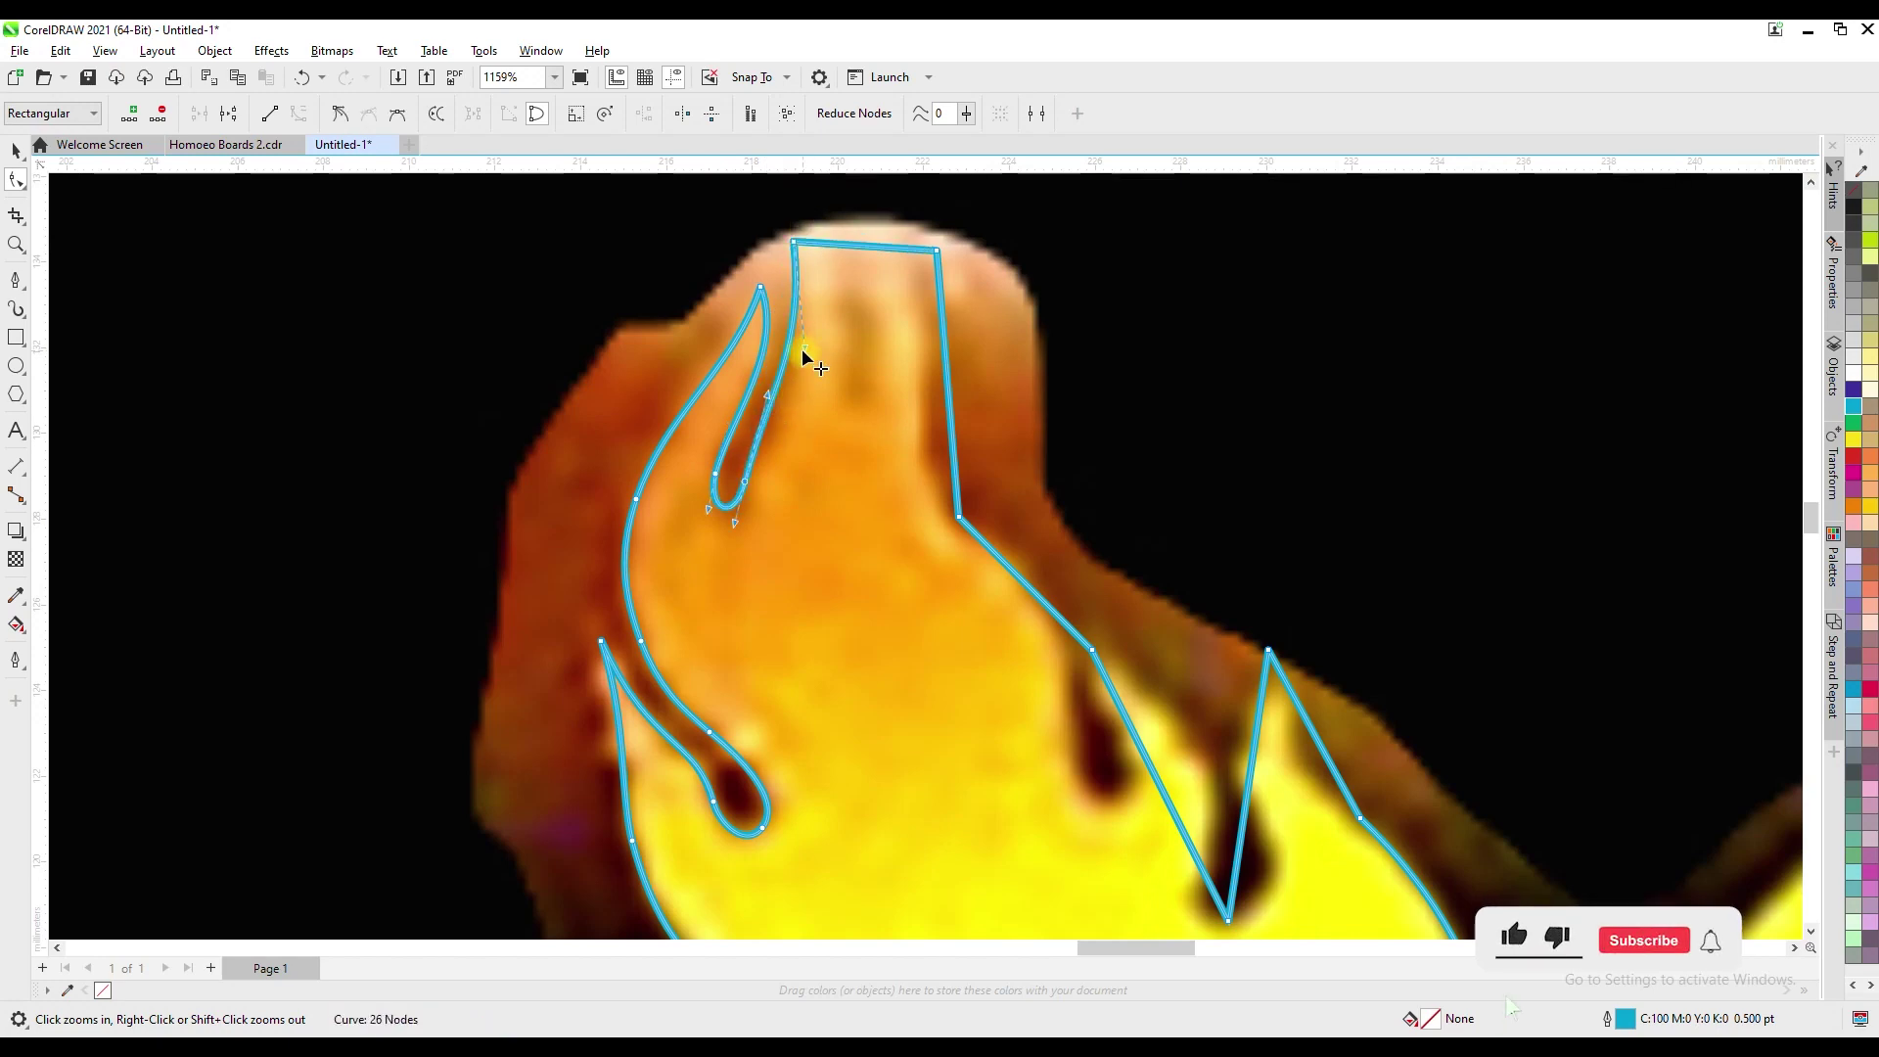
Shape the narrow slit at the top centre of the flame, moving the top corner node to its right-hand tip
double_click(860, 251)
drag(860, 252, 863, 443)
drag(822, 319, 842, 294)
drag(829, 377, 839, 379)
double_click(840, 409)
double_click(876, 412)
double_click(863, 441)
drag(937, 251, 851, 245)
click(855, 441)
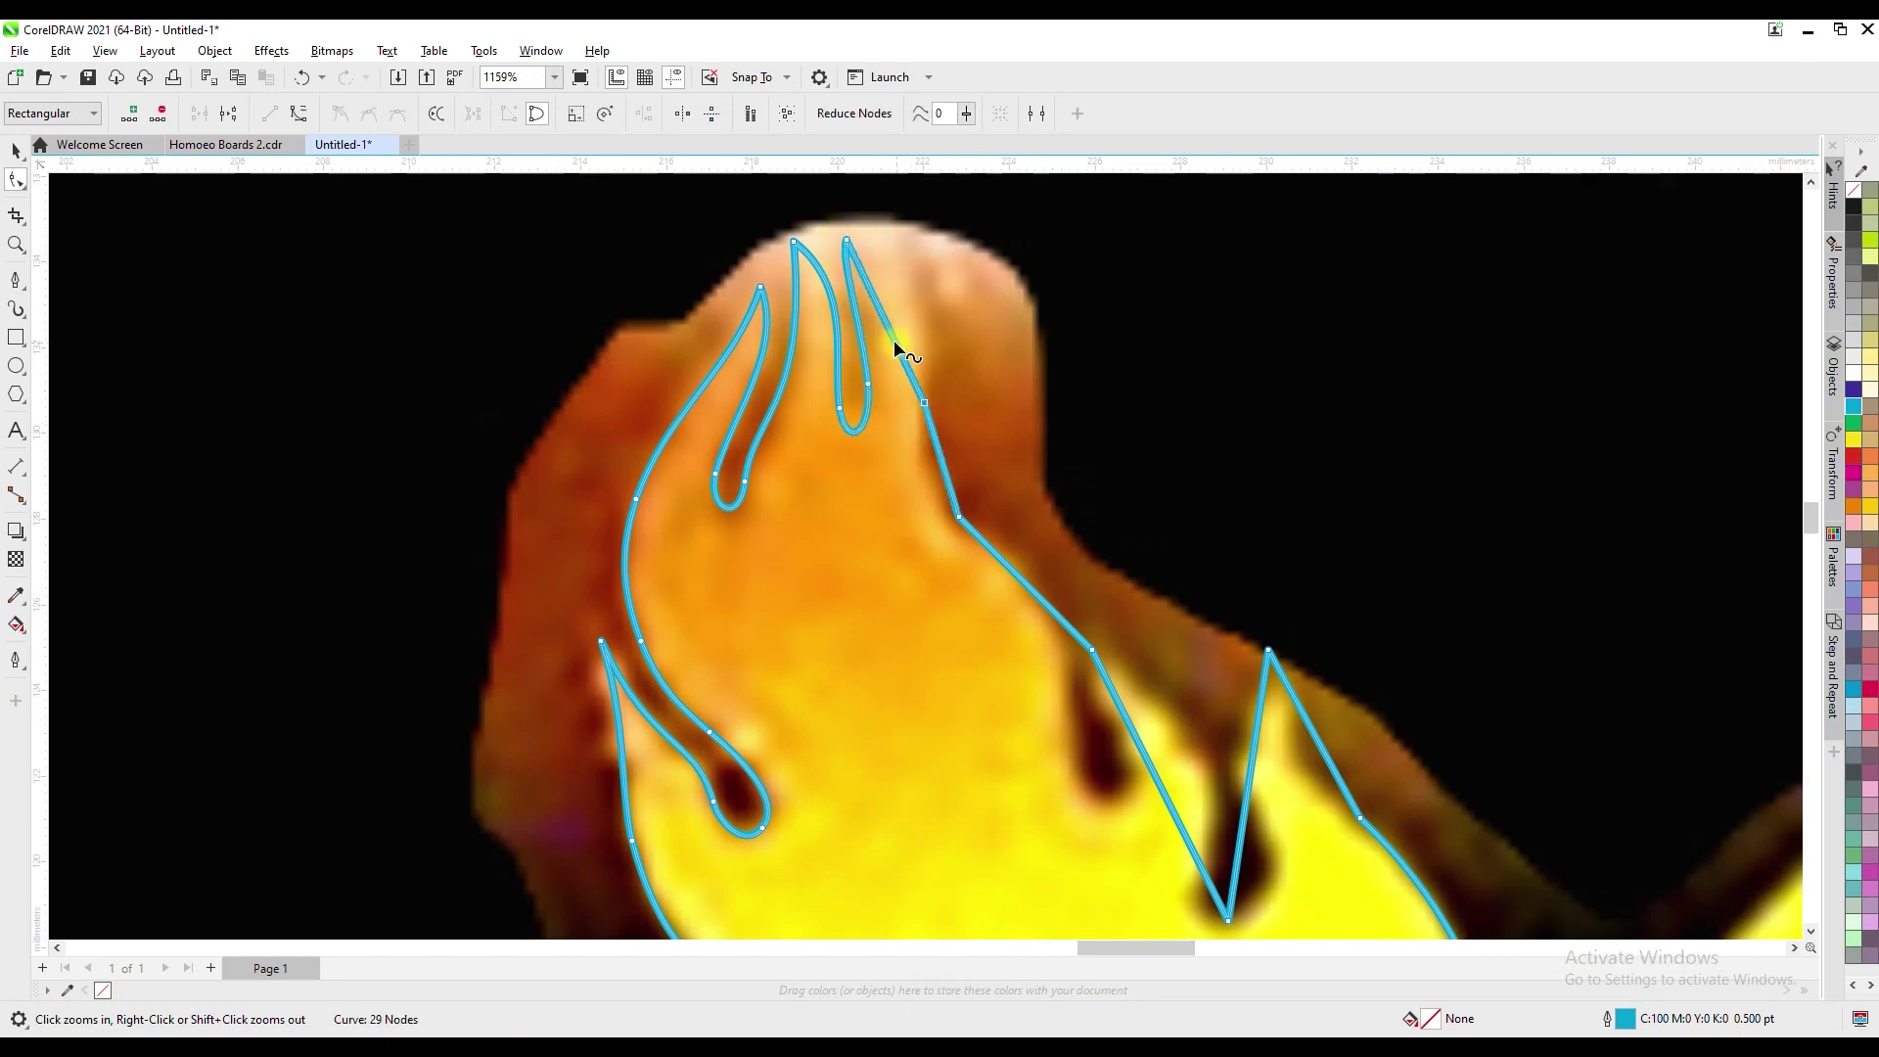
Curve the flame's right edge down to the narrow drip, removing the surplus node along it
drag(959, 519, 945, 419)
double_click(925, 460)
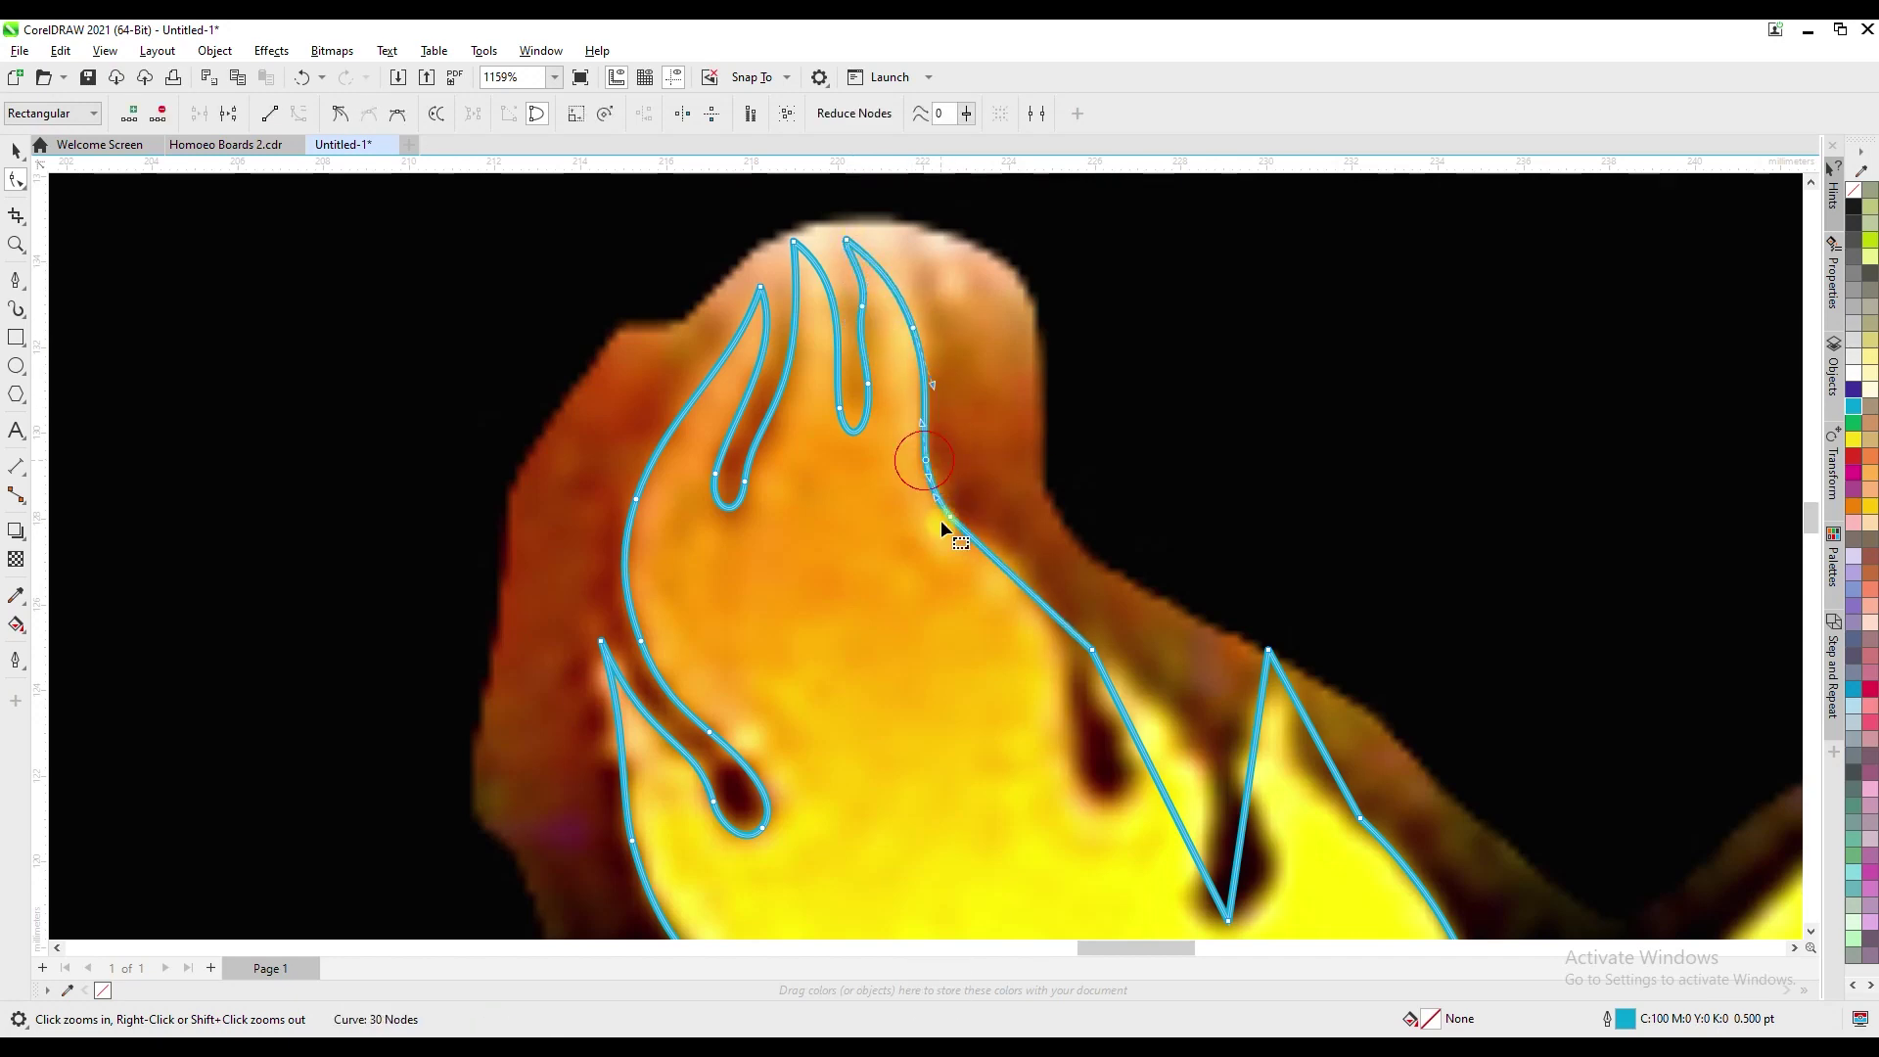
double_click(927, 456)
drag(1038, 567, 1066, 572)
drag(1083, 721, 1071, 781)
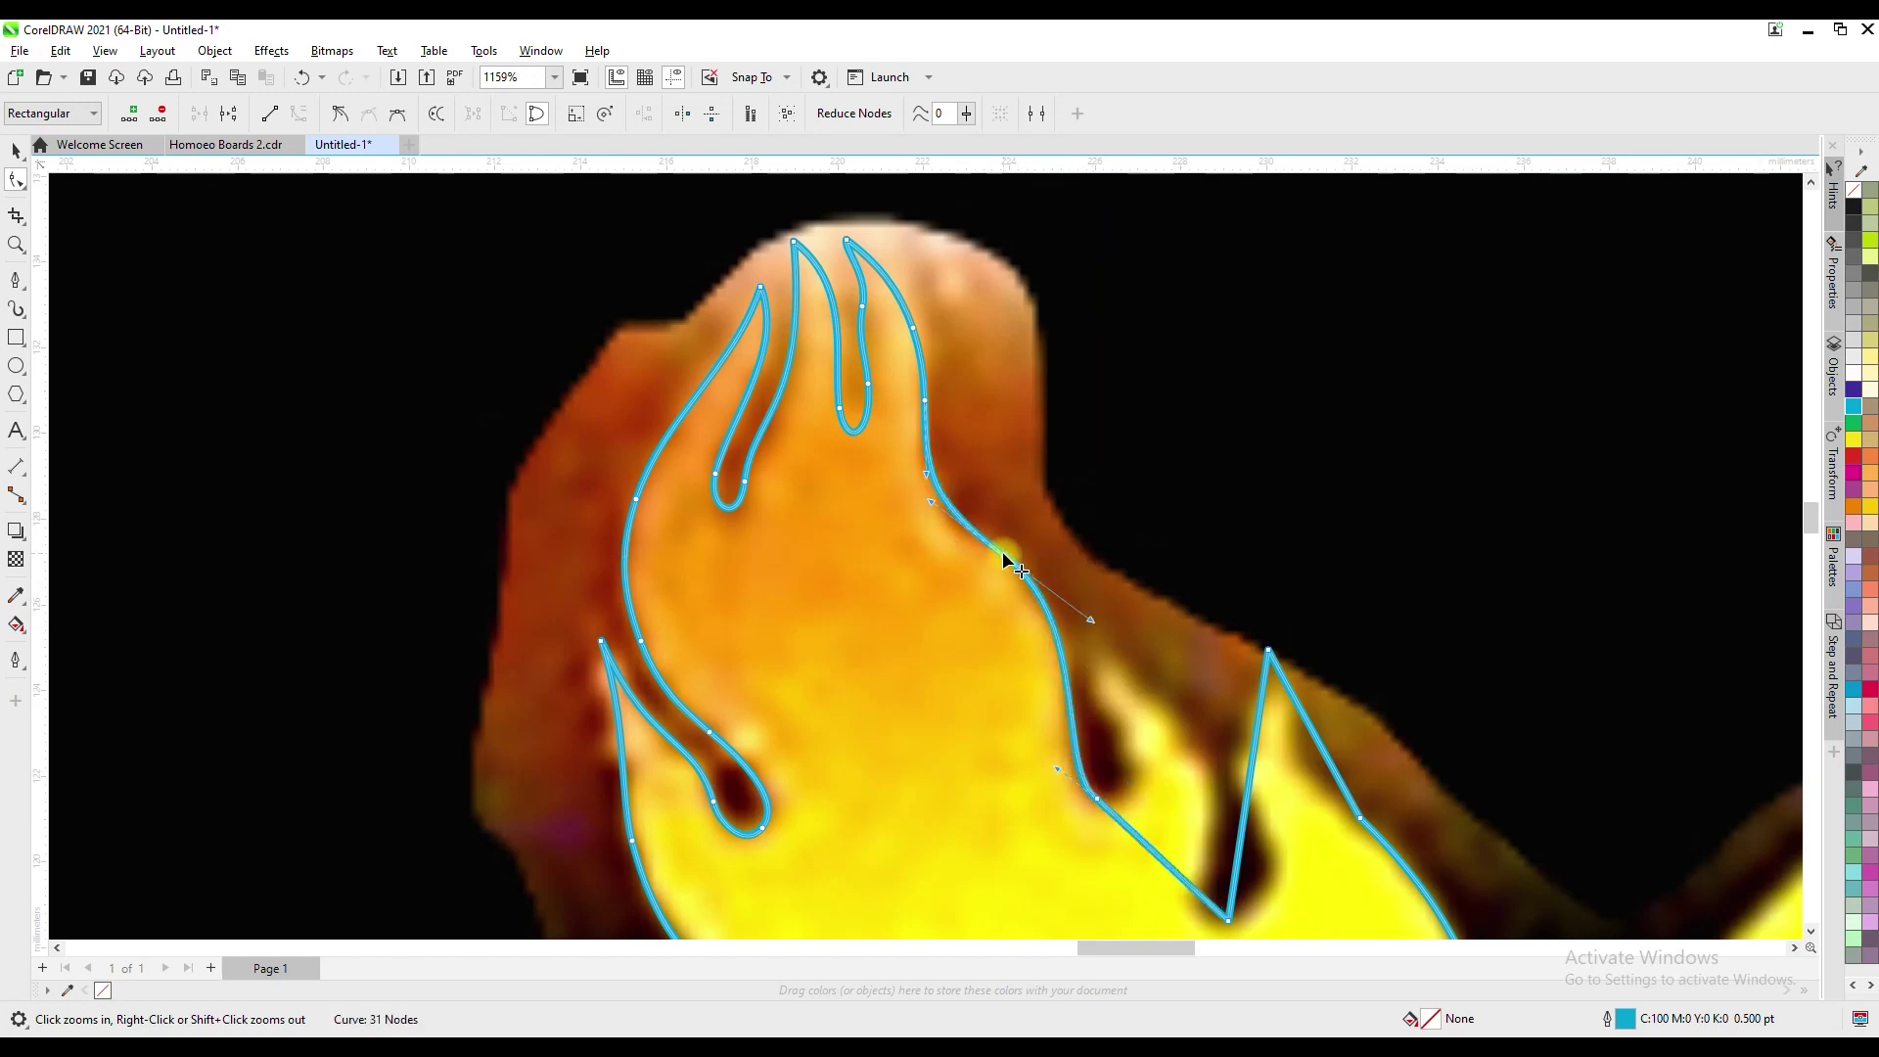
Shape the narrow drip slit on the flame's right side and the curved yellow ridge descending from its tip
double_click(1204, 896)
drag(1204, 896, 1103, 622)
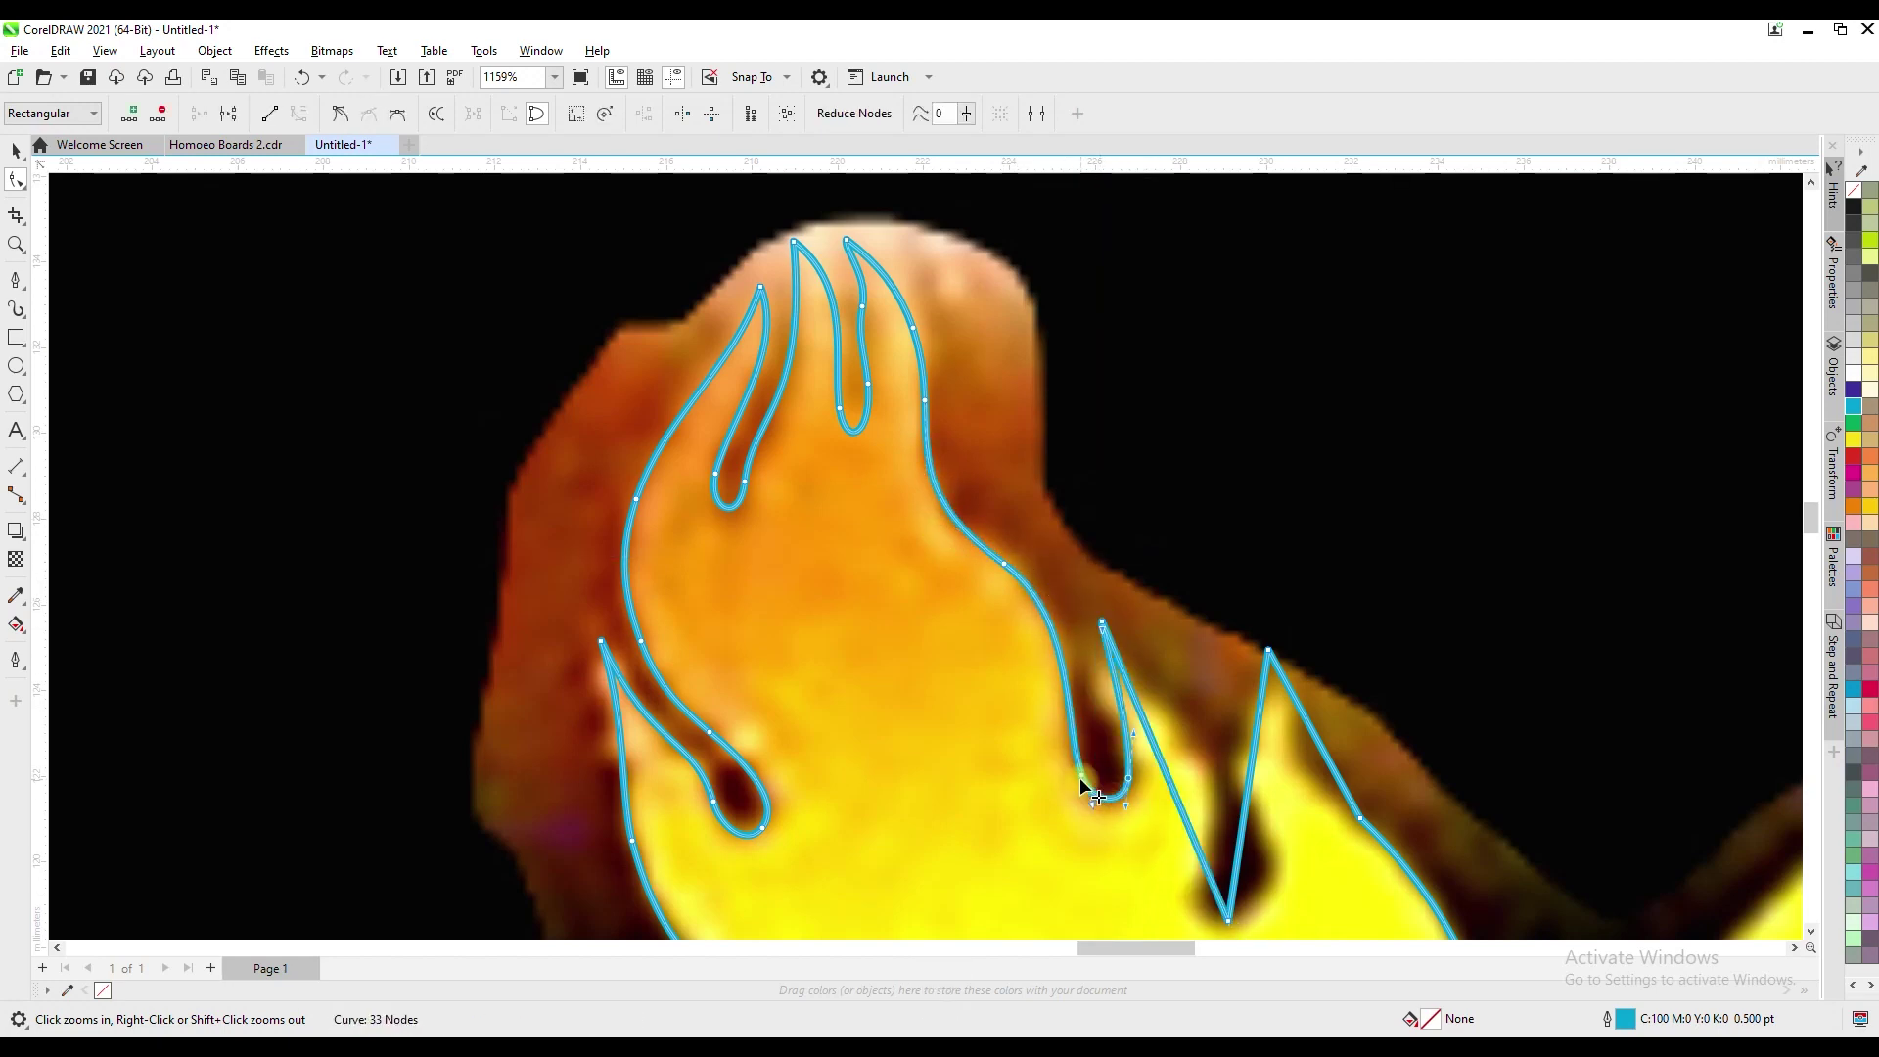
drag(1114, 801, 1198, 761)
click(1172, 776)
drag(1106, 674, 1116, 672)
key(Left)
key(Left)
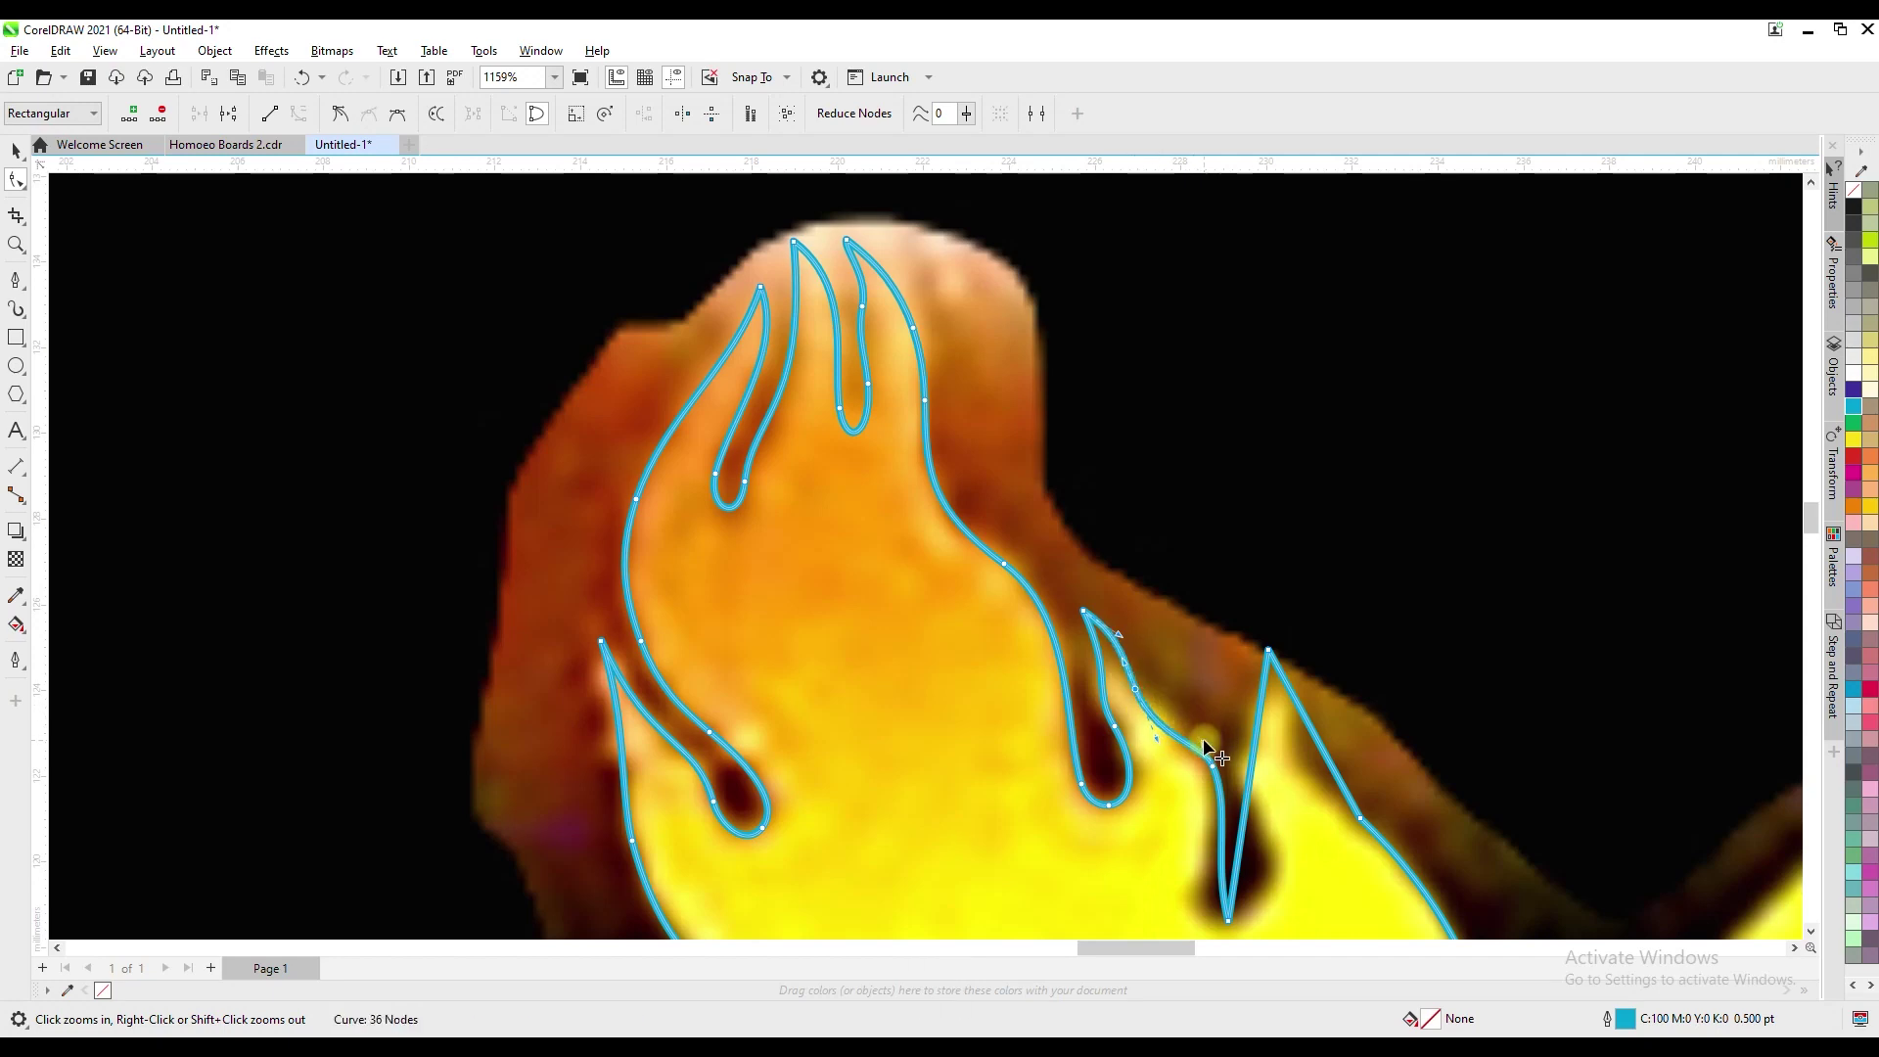
Round the wide drip at the flame's lower right and curve its pointed tip into the letter's right shoulder
drag(1214, 881, 1258, 832)
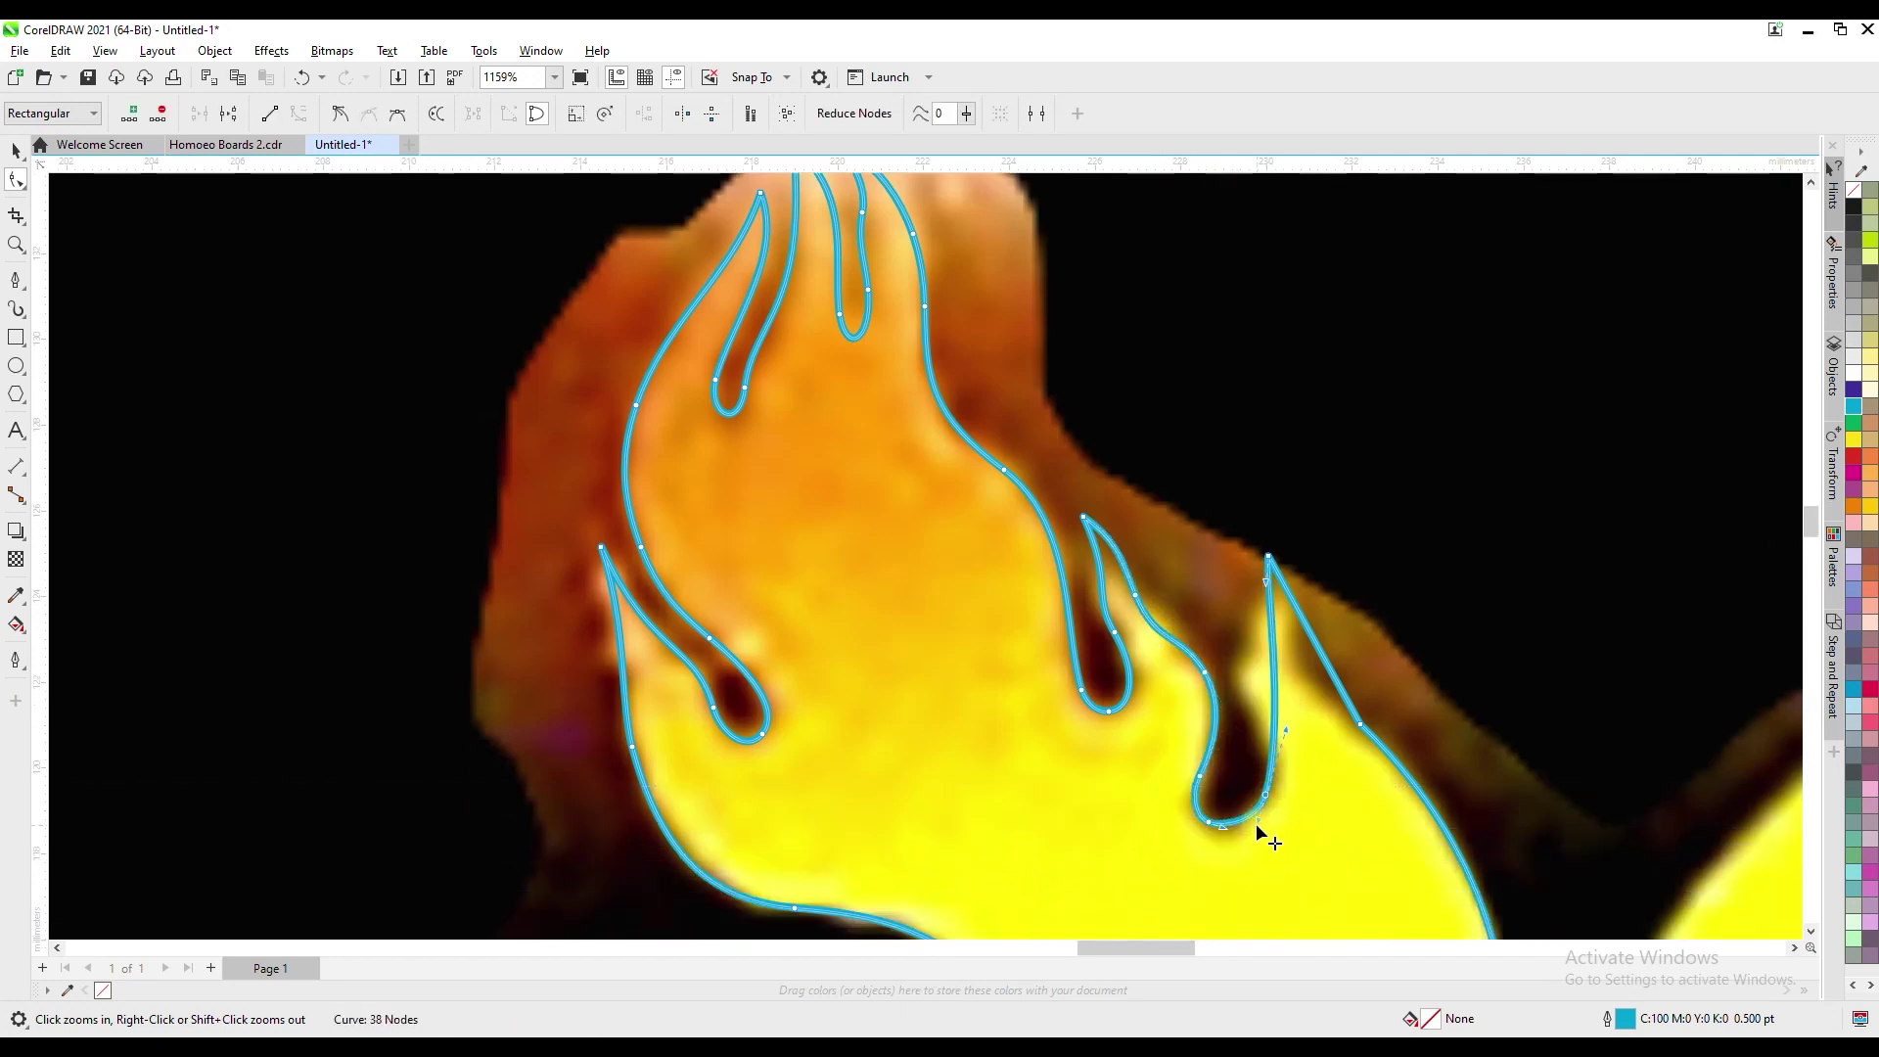
drag(1266, 583, 1286, 603)
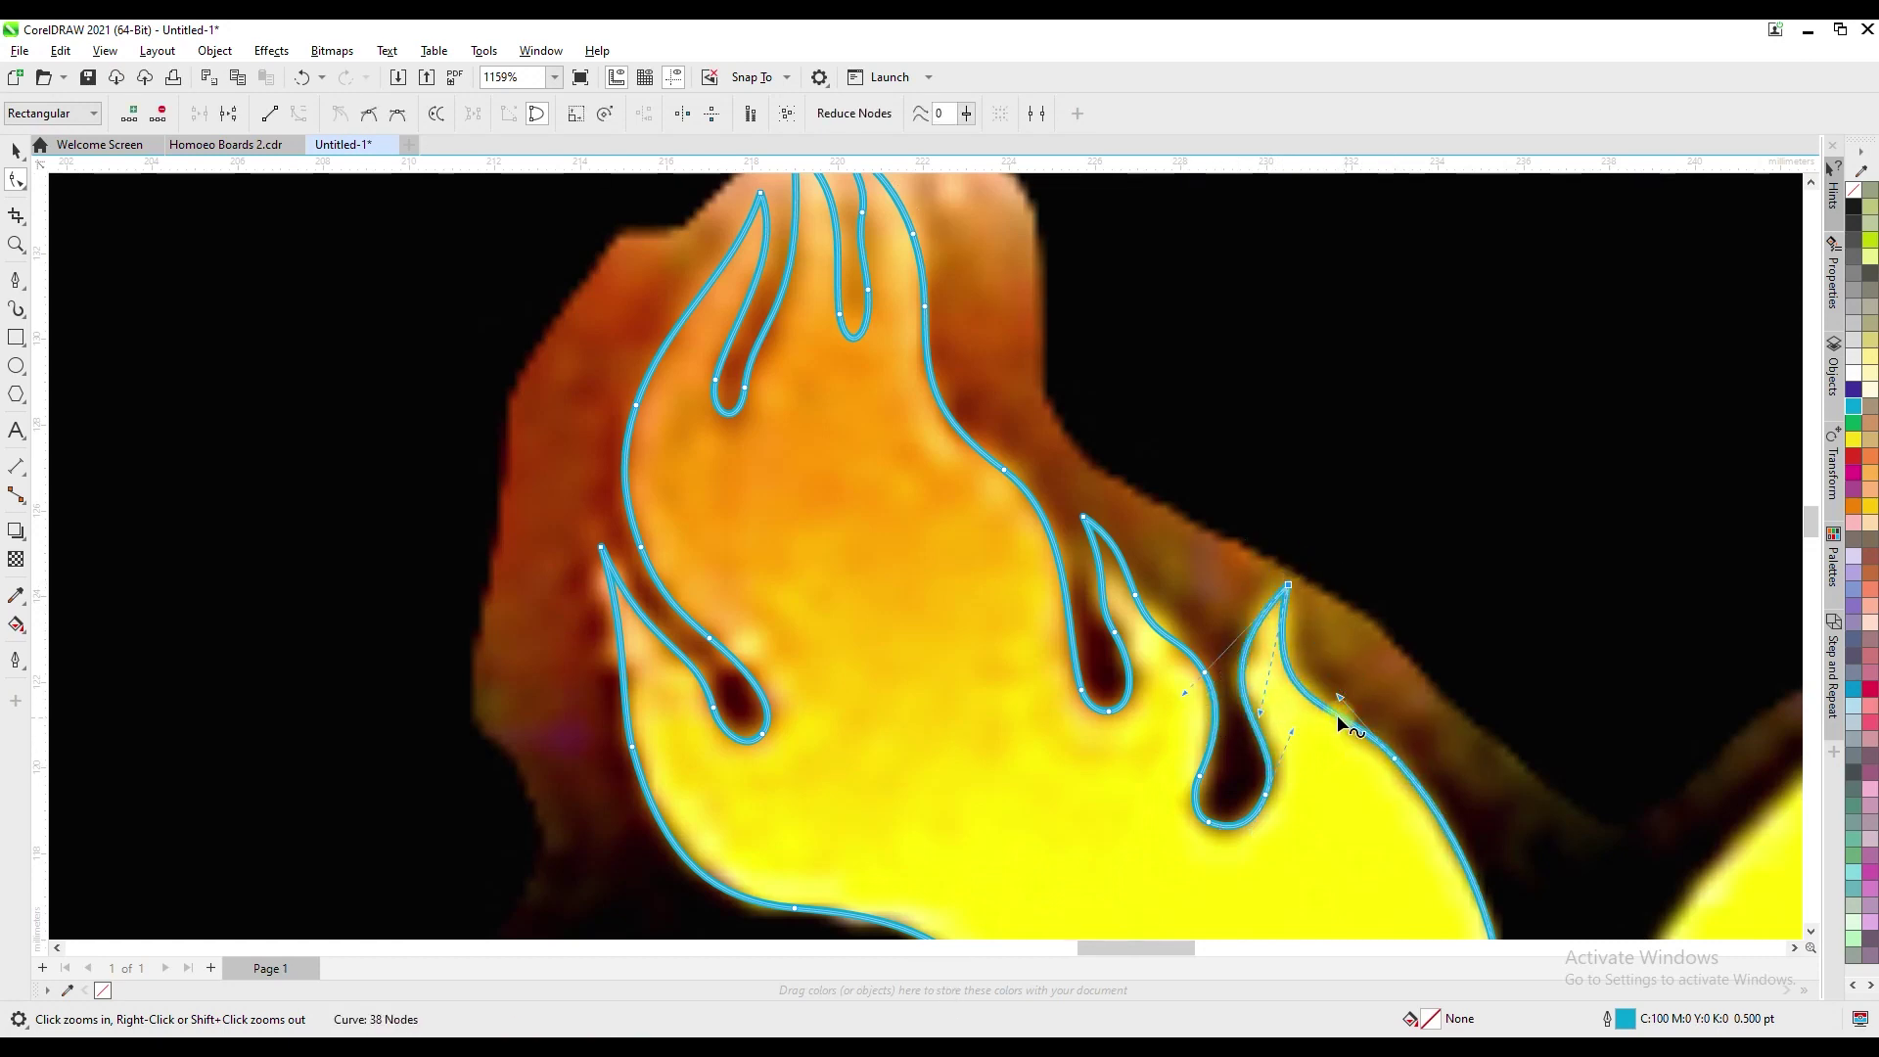
key(F3)
key(F3)
key(F3)
key(F3)
key(space)
Trace the m-shaped seventh letter with a closed Pen path of straight segments around its feet, inner arches and two humps
key(F3)
key(F3)
key(F3)
key(F3)
key(F2)
drag(825, 574, 1512, 938)
click(17, 280)
click(538, 720)
click(718, 738)
click(729, 673)
click(777, 663)
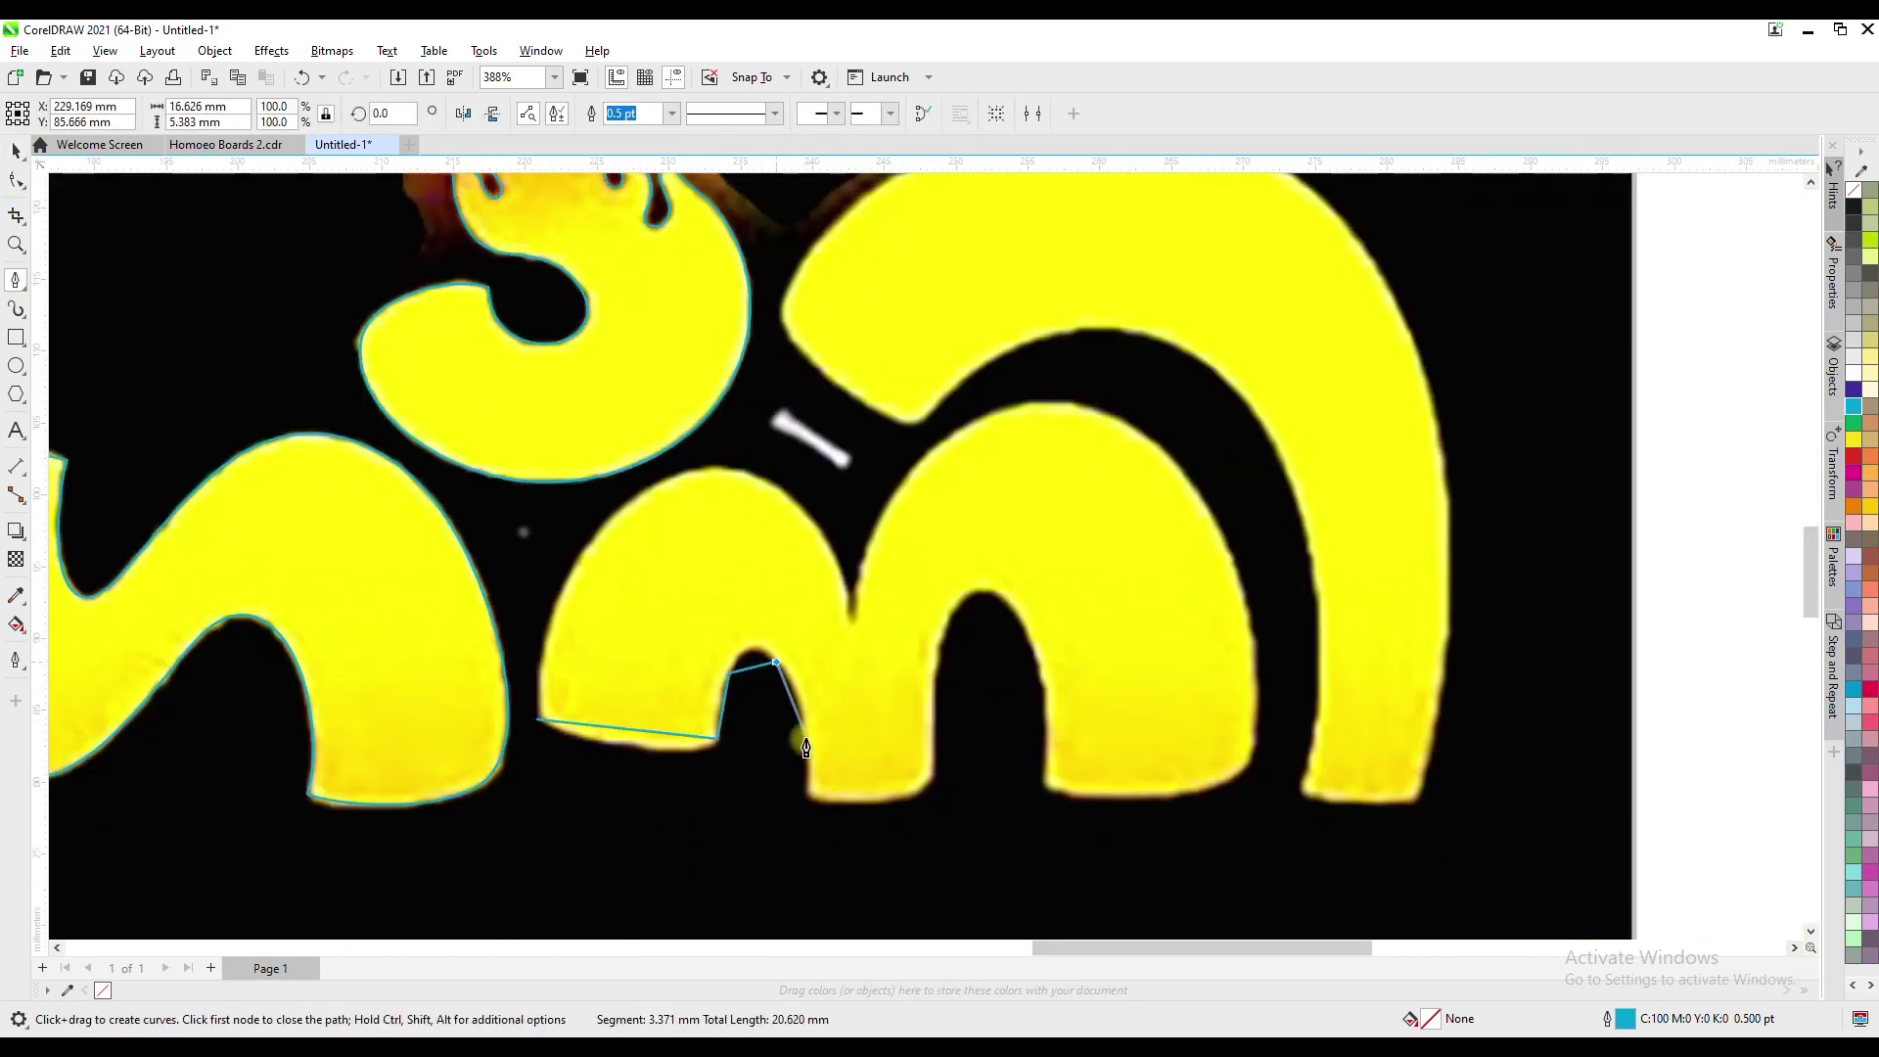
click(932, 779)
click(943, 639)
click(997, 594)
click(1045, 785)
click(1176, 796)
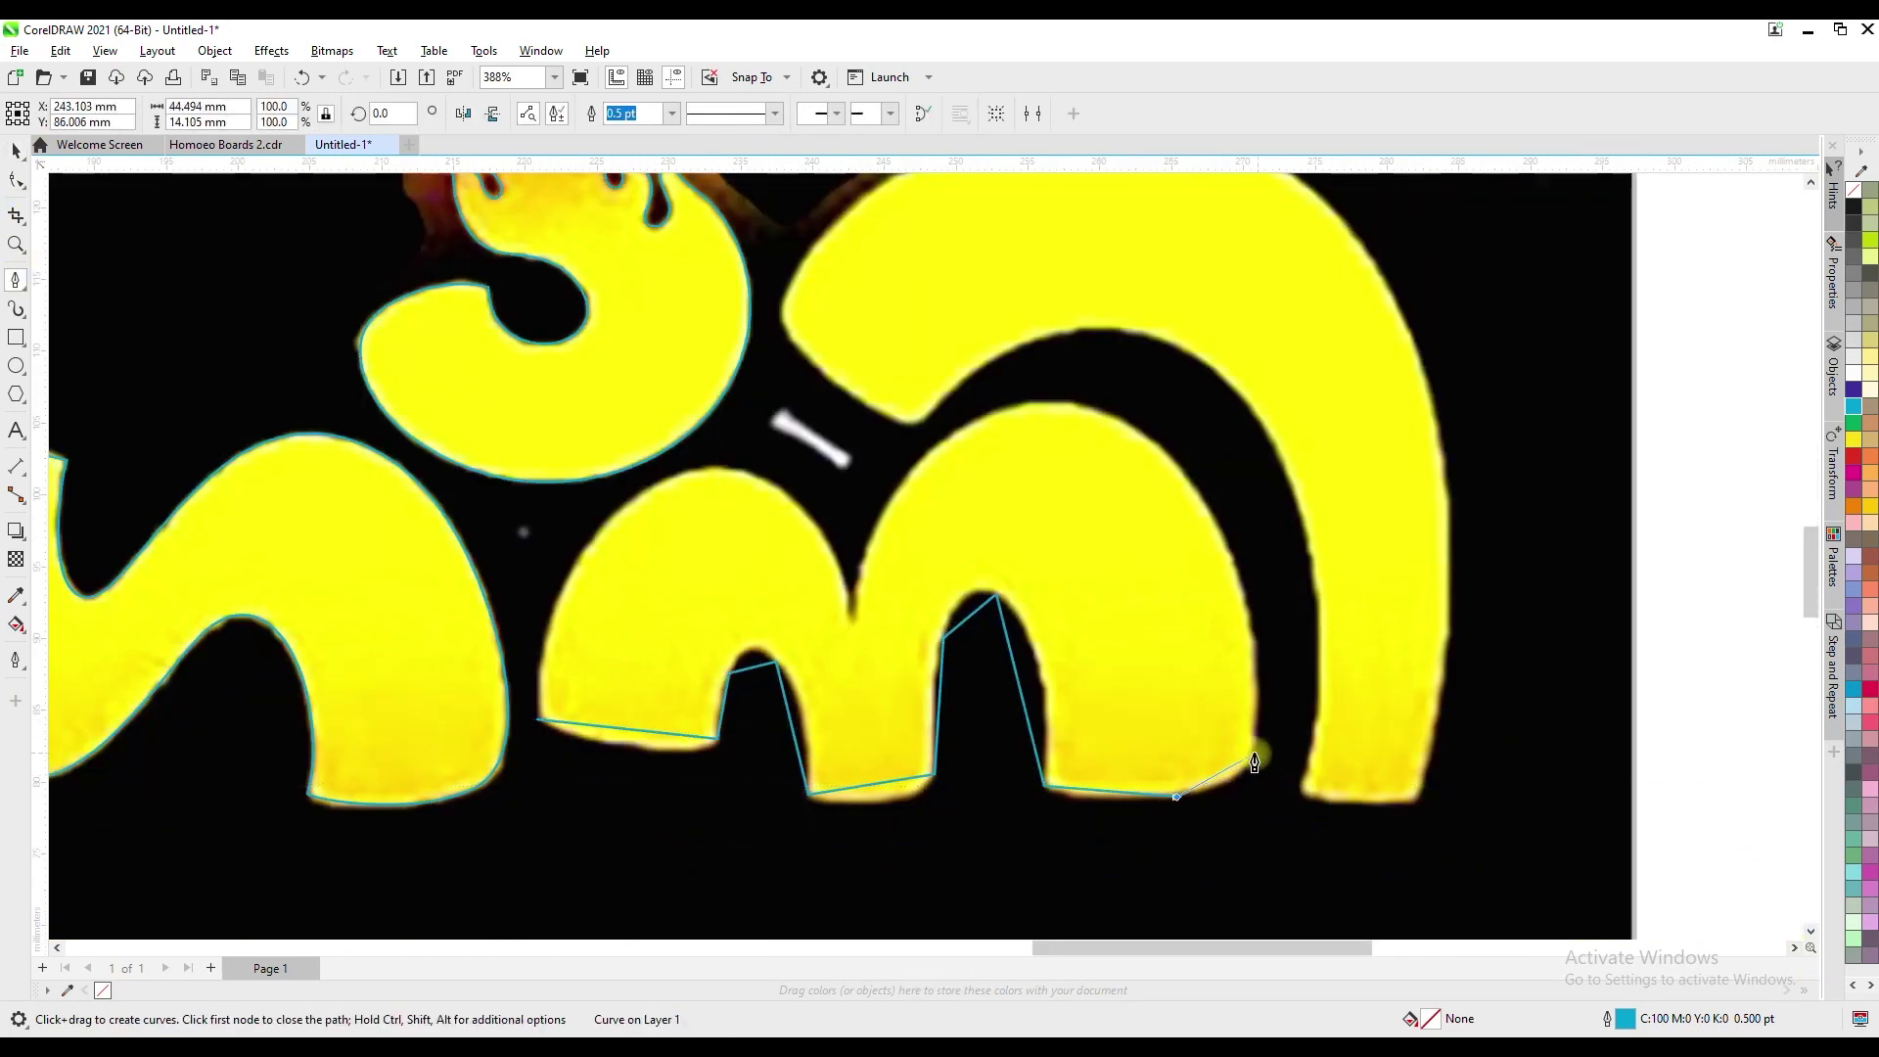
click(770, 481)
click(590, 541)
click(538, 720)
Curve the m-shaped letter's left hump from the left foot to the central notch, replacing its corner nodes
key(F10)
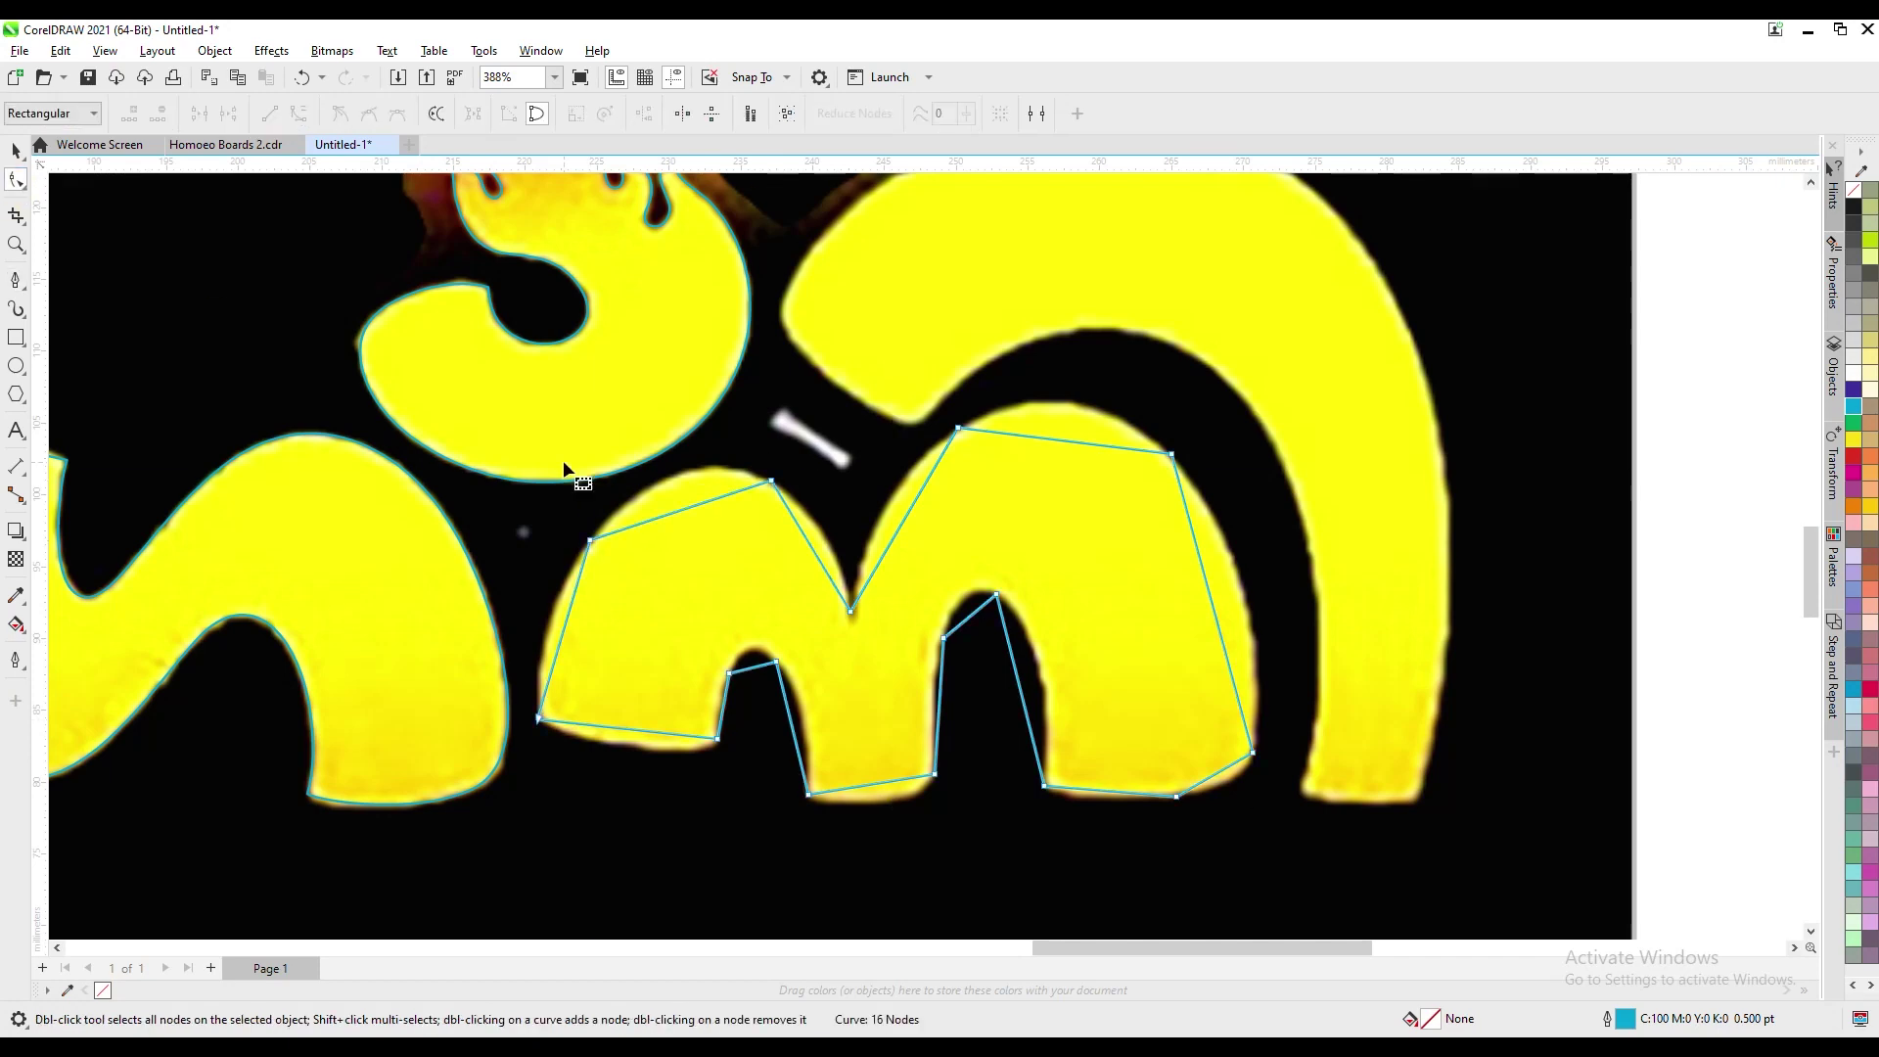
double_click(553, 608)
click(590, 540)
key(Delete)
drag(693, 504, 684, 434)
double_click(673, 477)
click(773, 480)
key(Delete)
drag(806, 539, 841, 551)
Curve the m-shaped letter's right hump from the central notch over the top, replacing its upper corner nodes
right_click(900, 534)
click(956, 658)
drag(919, 499, 894, 503)
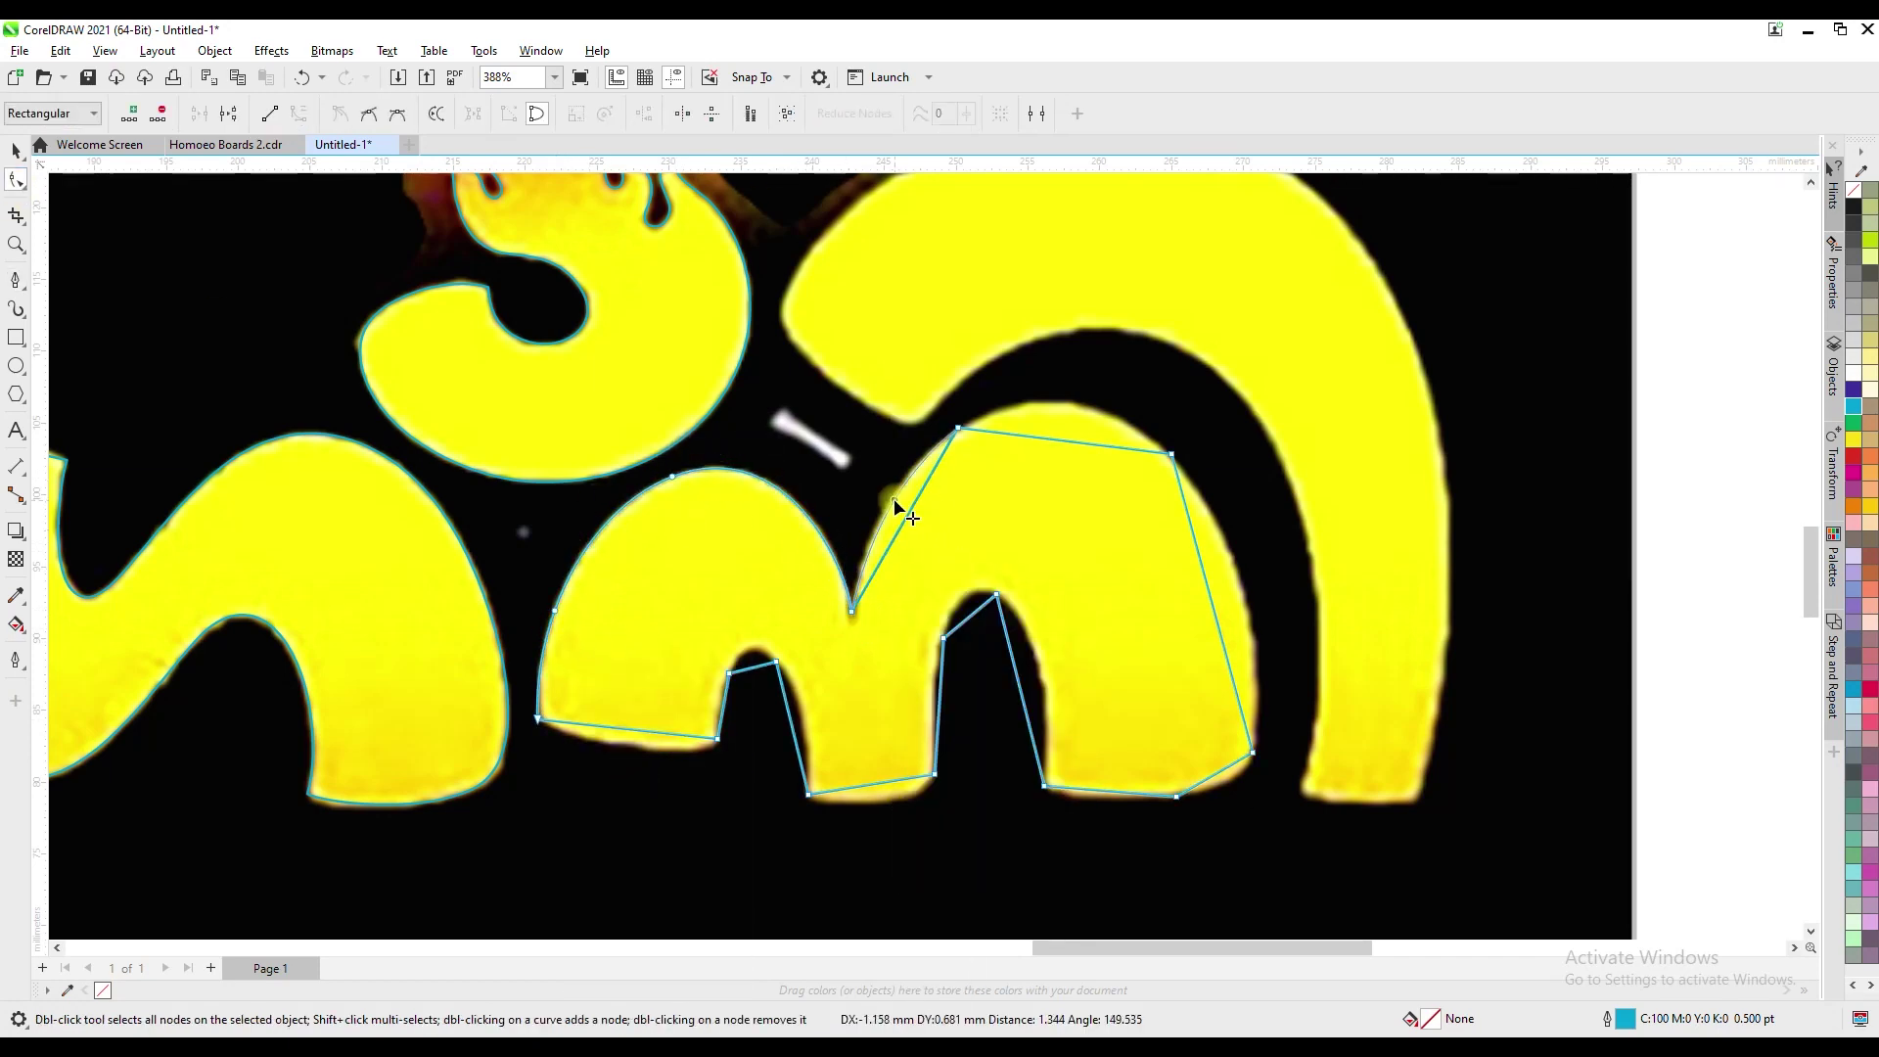
drag(1054, 440, 1084, 375)
double_click(1053, 404)
click(1172, 455)
key(Delete)
Curve the m-shaped letter's right side, lower-right corner and right foot's bottom edge, removing the old corner nodes
click(1254, 754)
drag(1221, 624, 1276, 642)
key(Delete)
click(1214, 788)
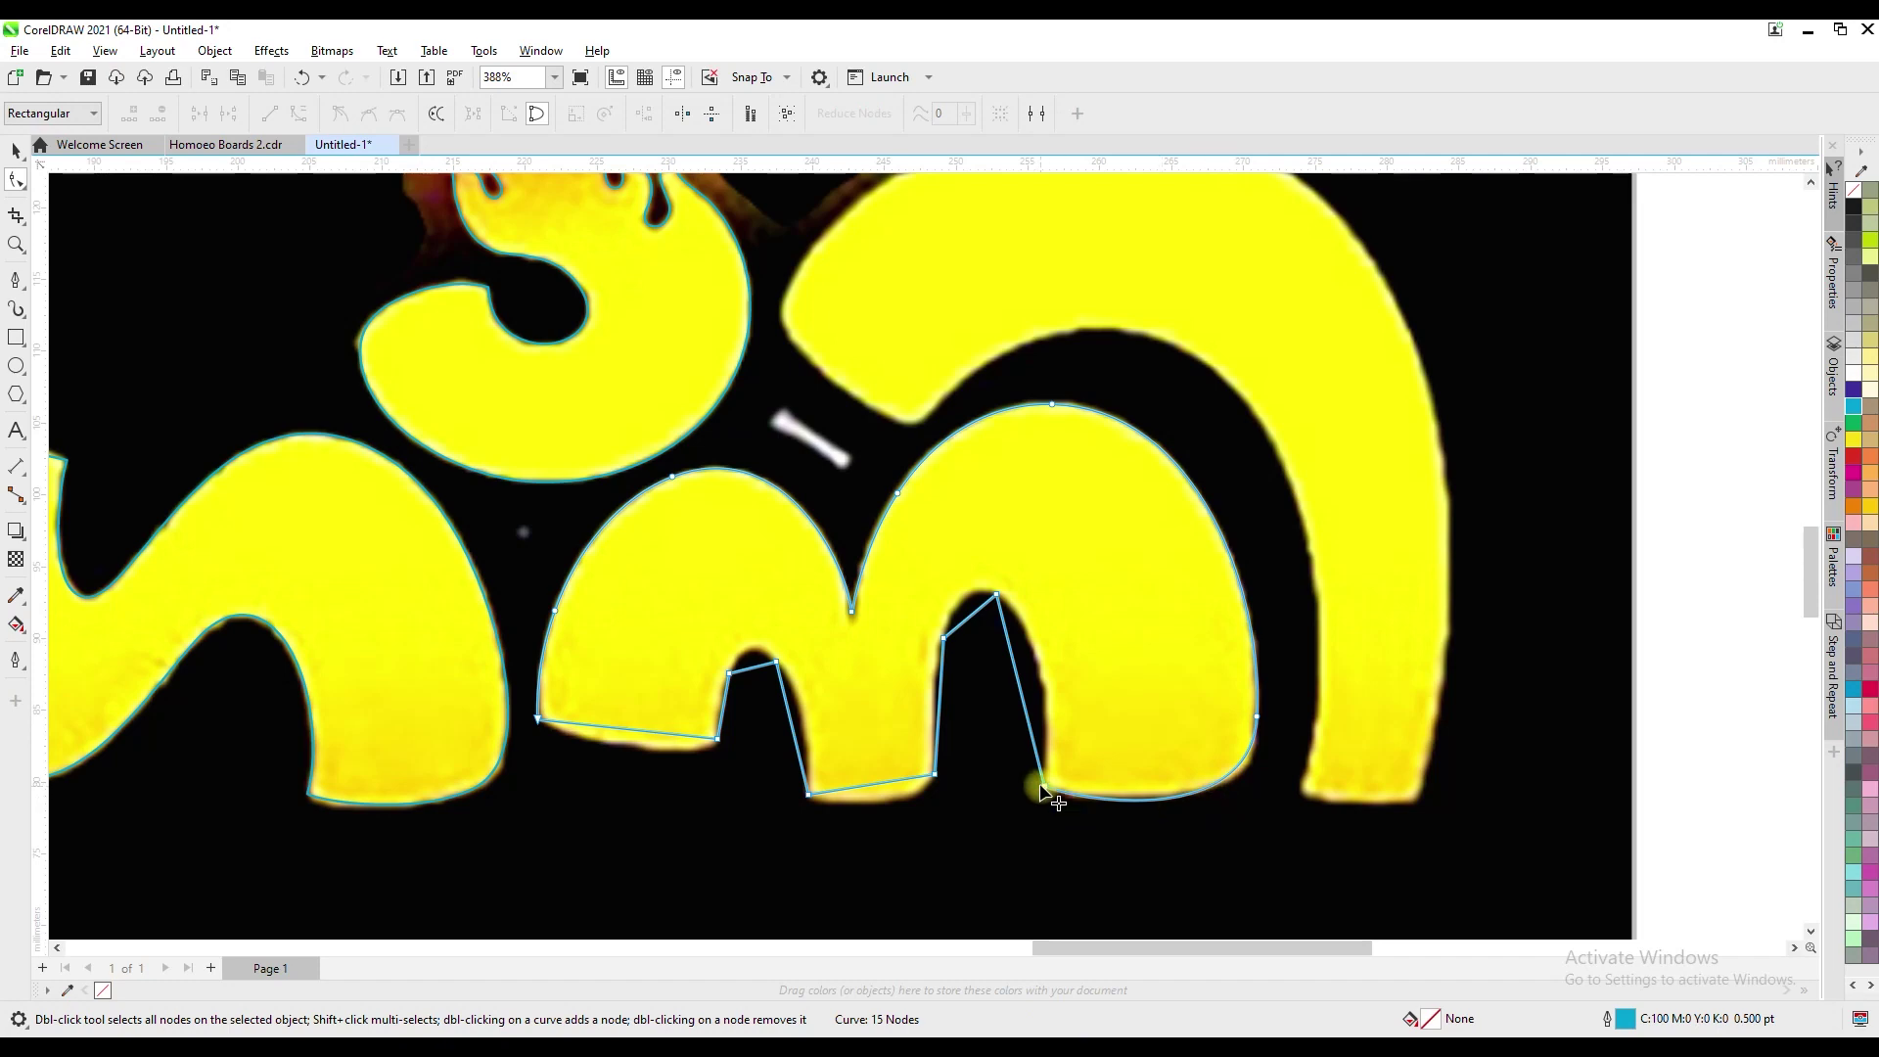
Curve the m-shaped letter's right inner arch and the bottom edge of its middle foot
right_click(1015, 663)
click(1048, 675)
mouse_move(1015, 659)
mouse_down()
mouse_move(972, 624)
mouse_move(940, 630)
mouse_up()
click(935, 744)
drag(869, 785, 943, 818)
Curve the m-shaped letter's left inner arch and the bottom edge of its left foot
right_click(788, 712)
click(844, 484)
drag(809, 722, 795, 697)
double_click(730, 674)
drag(627, 730, 583, 747)
click(992, 778)
key(F3)
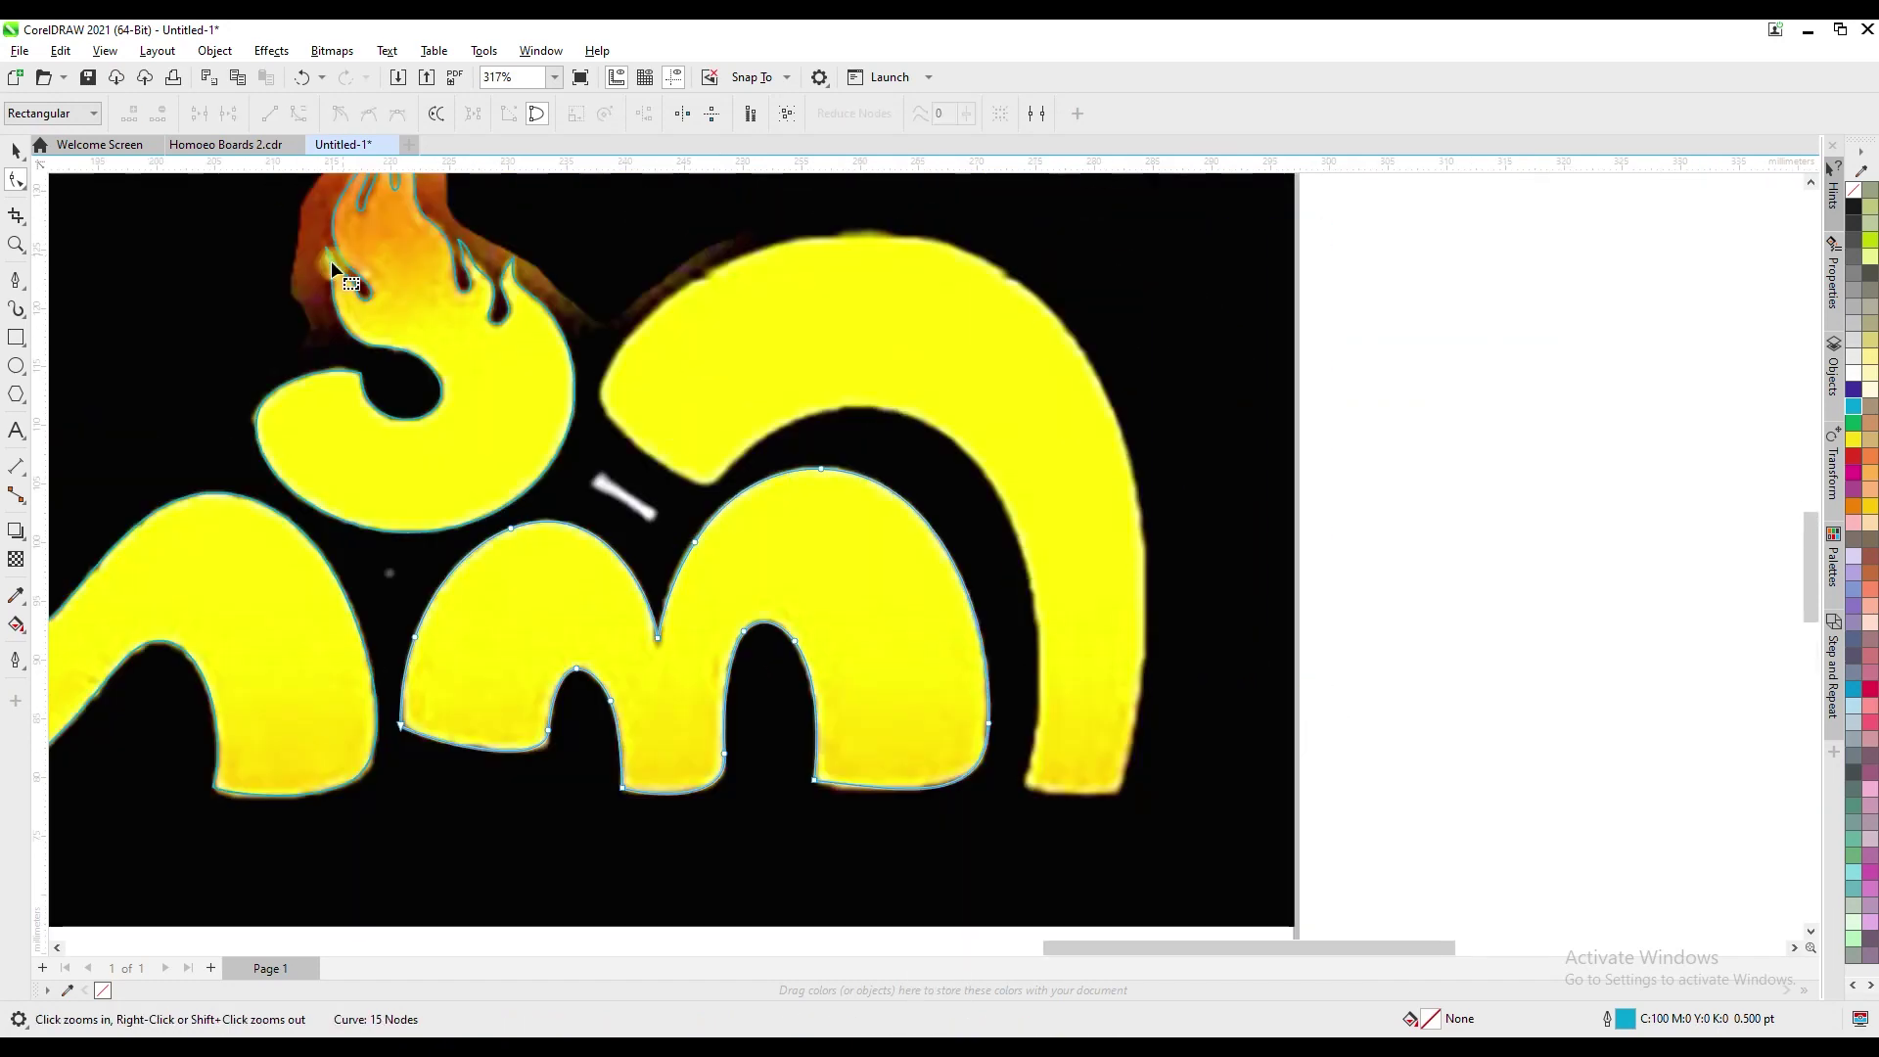
Trace the large hook-shaped last stroke with a closed Pen path of straight segments along its inner edge, foot, outer edge and left tip
click(15, 280)
click(711, 482)
click(833, 410)
click(986, 473)
click(1038, 662)
click(1025, 784)
click(1124, 779)
click(638, 327)
click(605, 407)
click(710, 483)
Curve the hook-shaped stroke's rounded left end from its lower tip to the upper edge
key(F10)
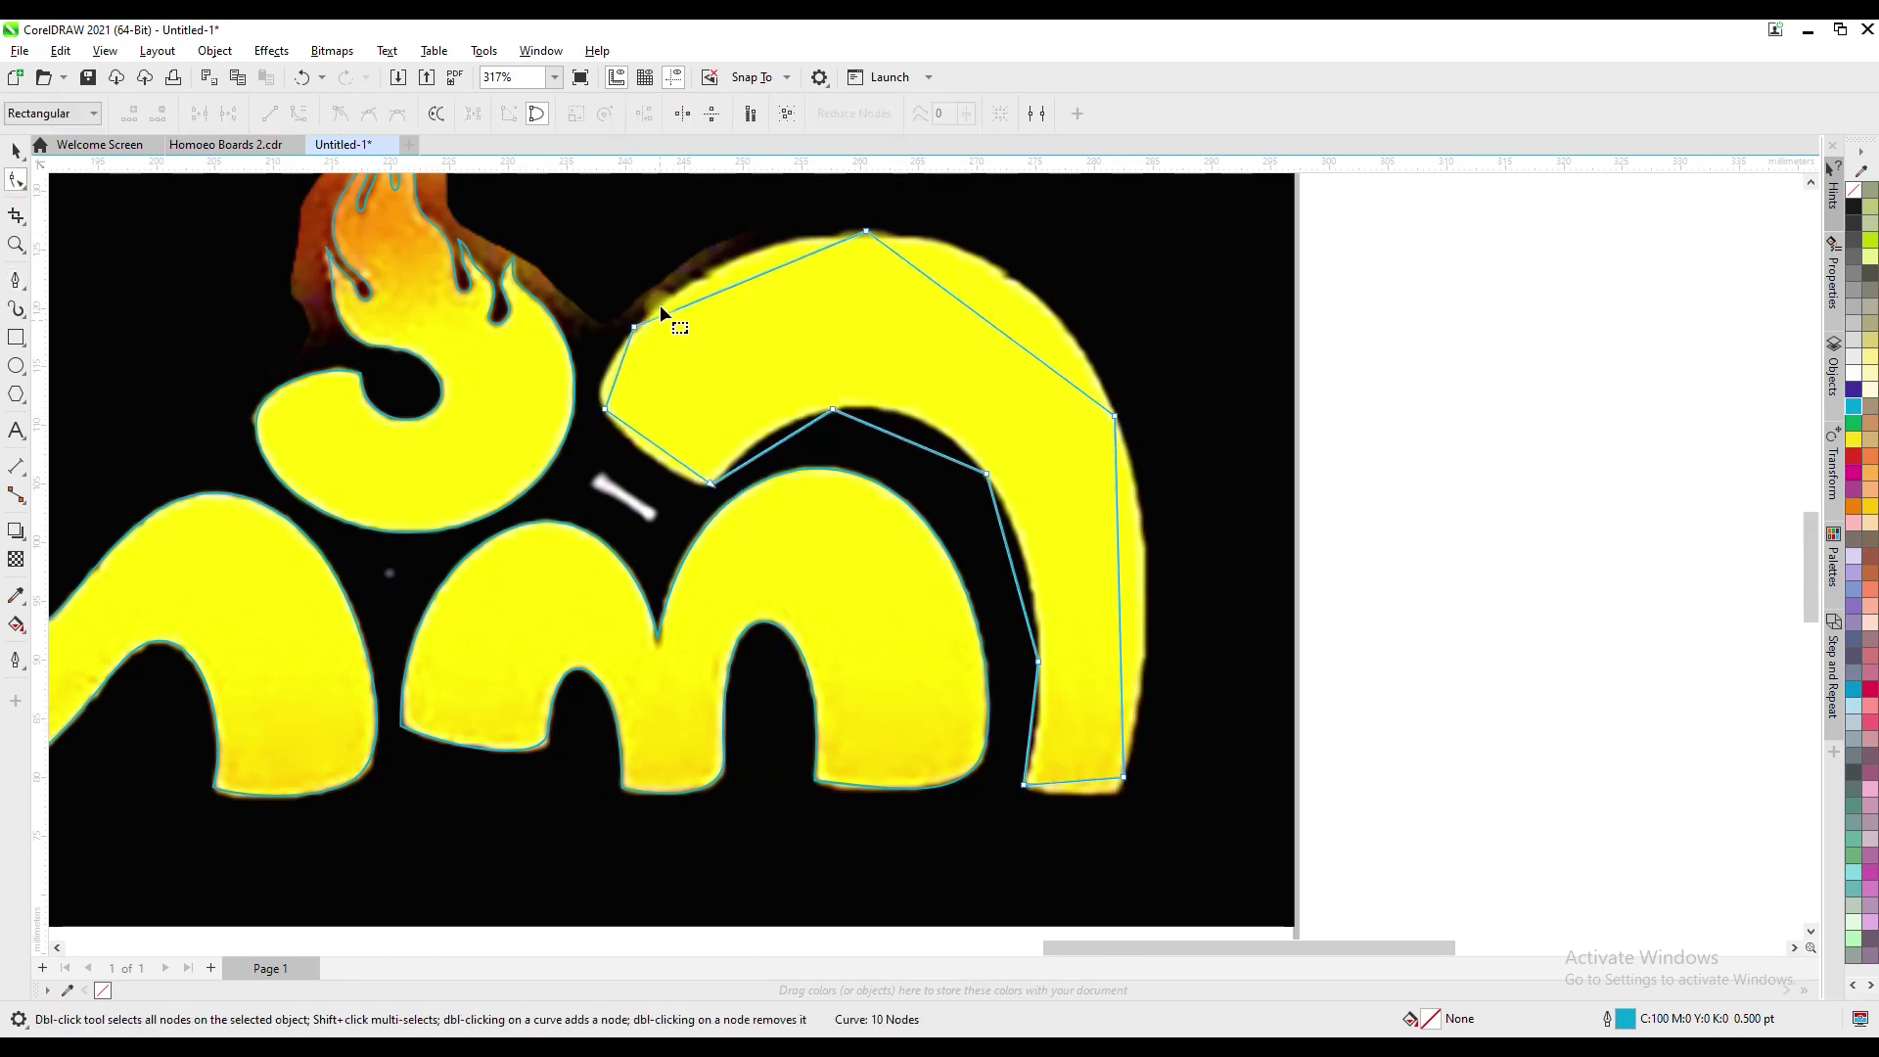
scroll(644, 327, up, 5)
drag(796, 748, 805, 739)
double_click(737, 678)
double_click(688, 618)
drag(734, 497, 663, 535)
drag(768, 393, 821, 349)
double_click(699, 496)
drag(697, 505, 746, 428)
key(F3)
Curve the hook-shaped stroke's outer edge over the top and down the right side, including the foot's bottom edge
double_click(920, 349)
drag(1172, 256, 1151, 245)
click(1220, 240)
key(c)
key(Delete)
double_click(1448, 265)
drag(1448, 264, 1285, 249)
scroll(1548, 391, down, 1)
drag(1630, 832, 1672, 646)
click(1658, 740)
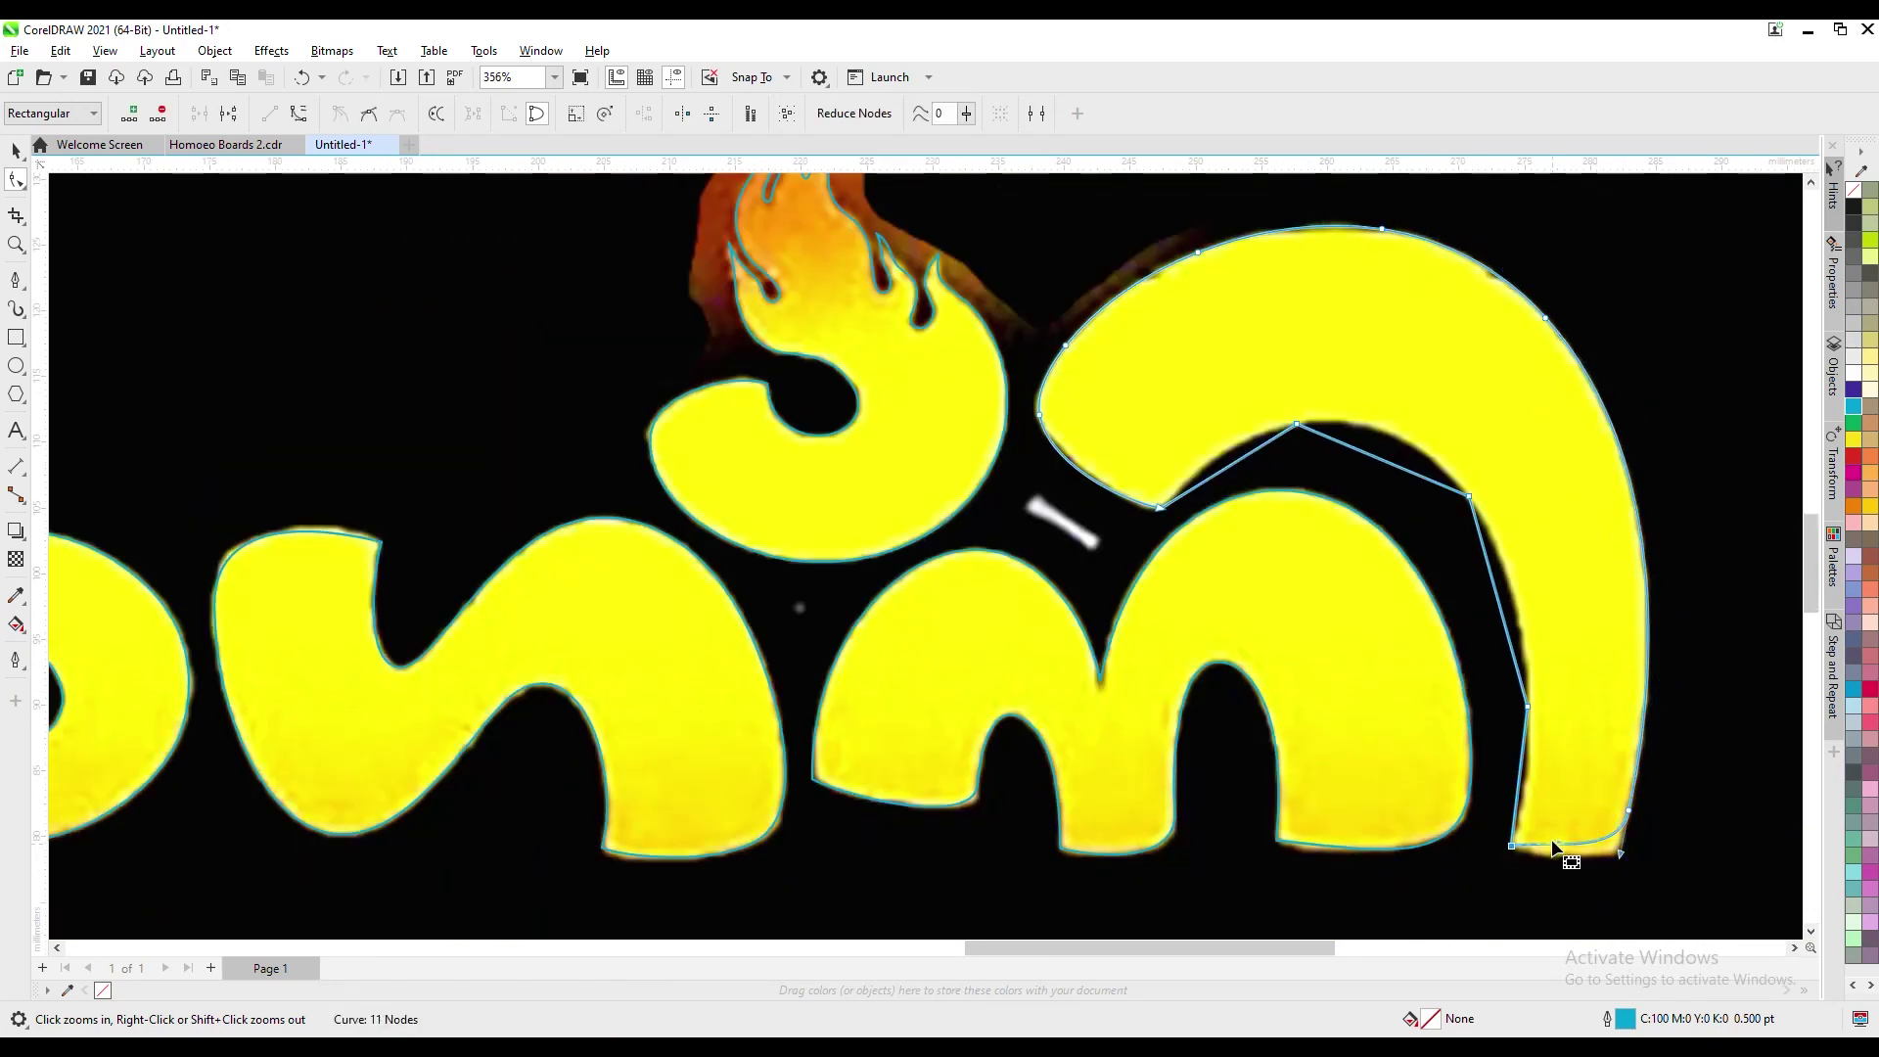
Curve the hook-shaped stroke's inner edge from the foot up to the left tip, removing the extra node
right_click(1525, 735)
click(1574, 507)
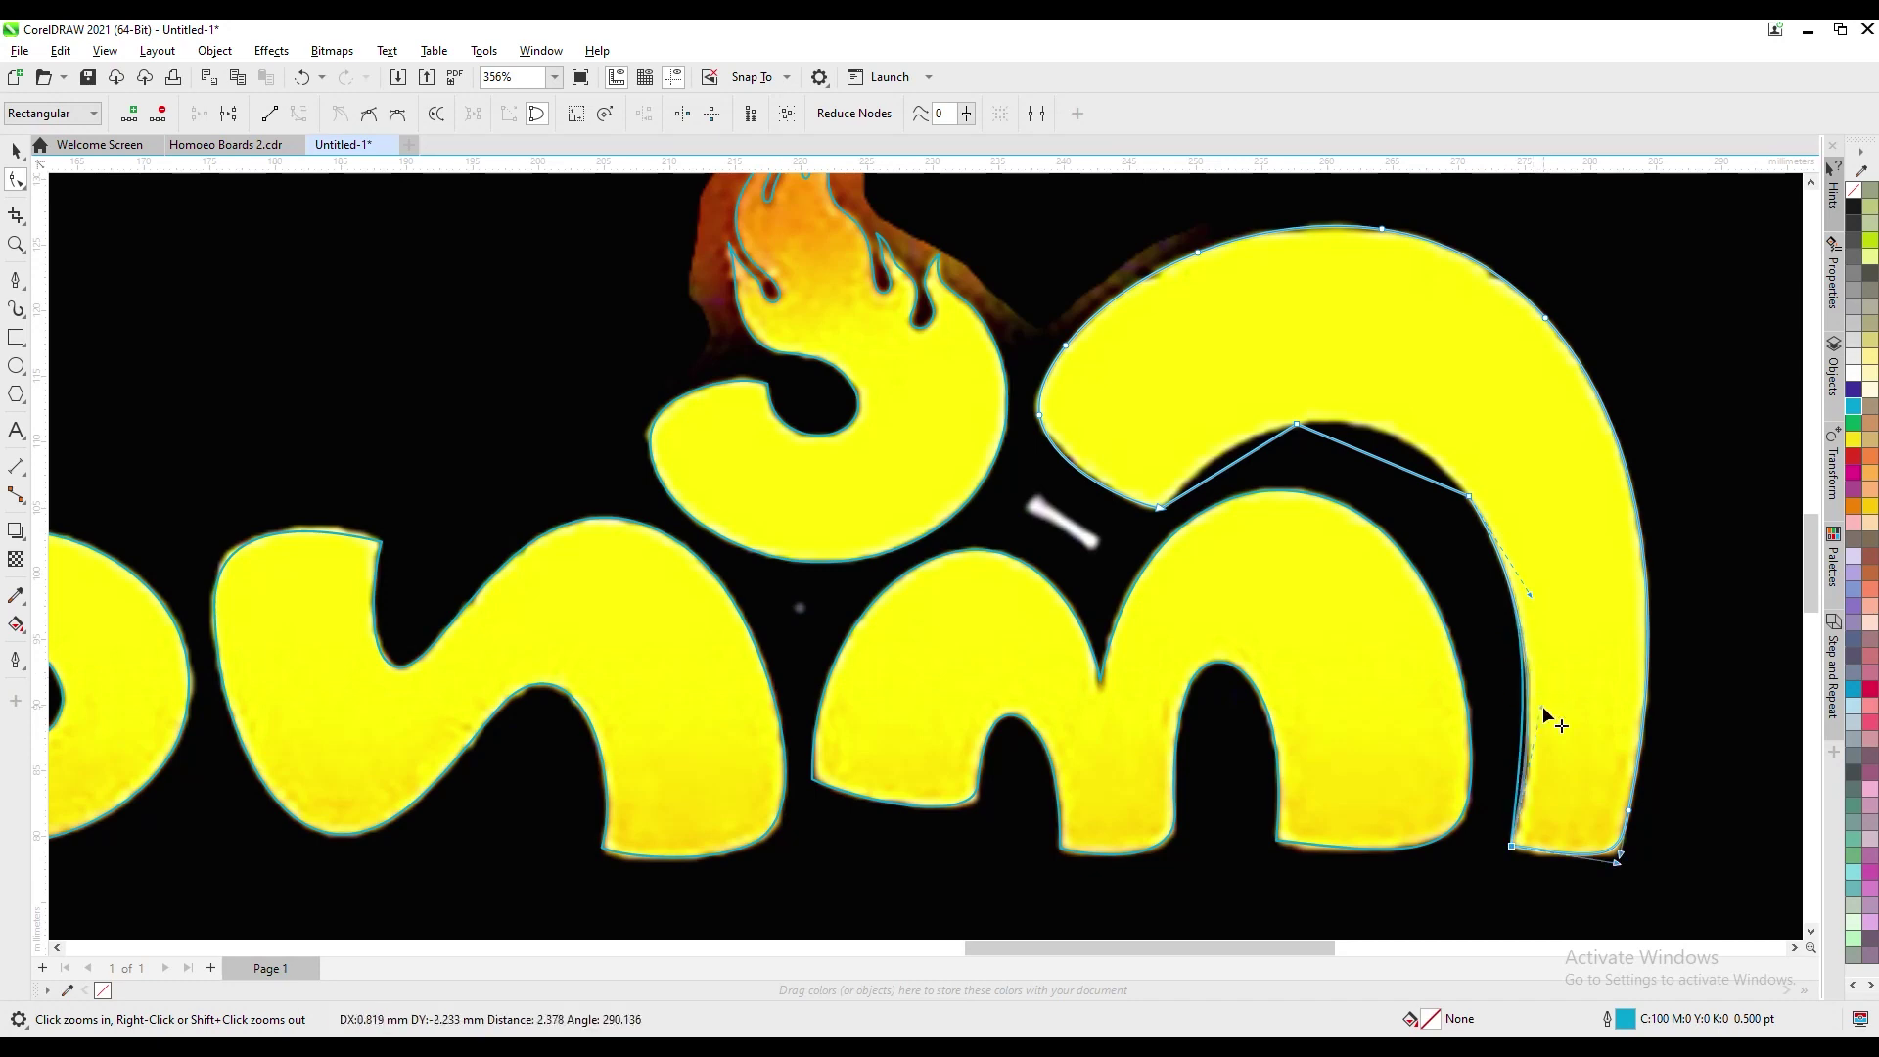
key(Delete)
click(1297, 424)
drag(1299, 422, 1205, 457)
key(space)
scroll(1379, 395, down, 4)
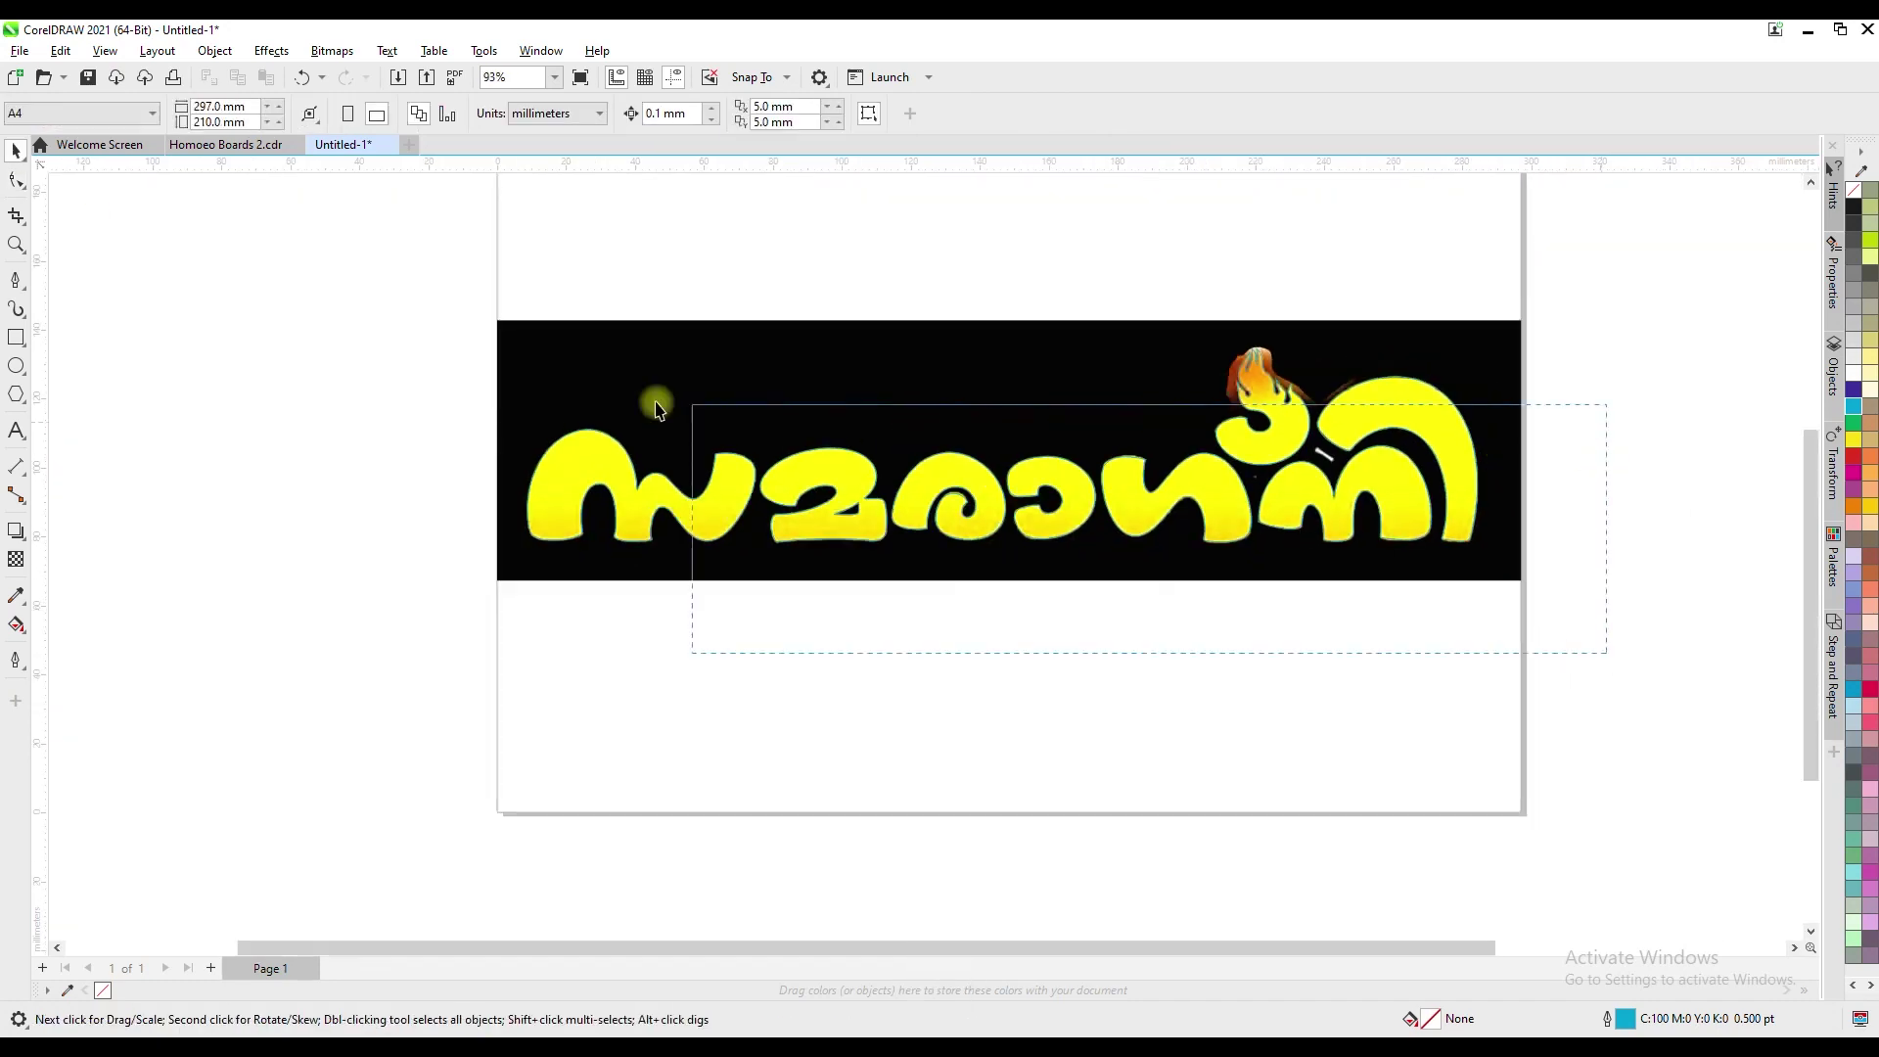
scroll(1224, 470, down, 1)
drag(1074, 484, 1074, 655)
key(ctrl+z)
Combine all the traced letter outlines into one curve and fill it with orange (C:0 M:60 Y:100 K:0)
click(1264, 403)
shift+click(1305, 452)
key(ctrl+l)
click(1852, 511)
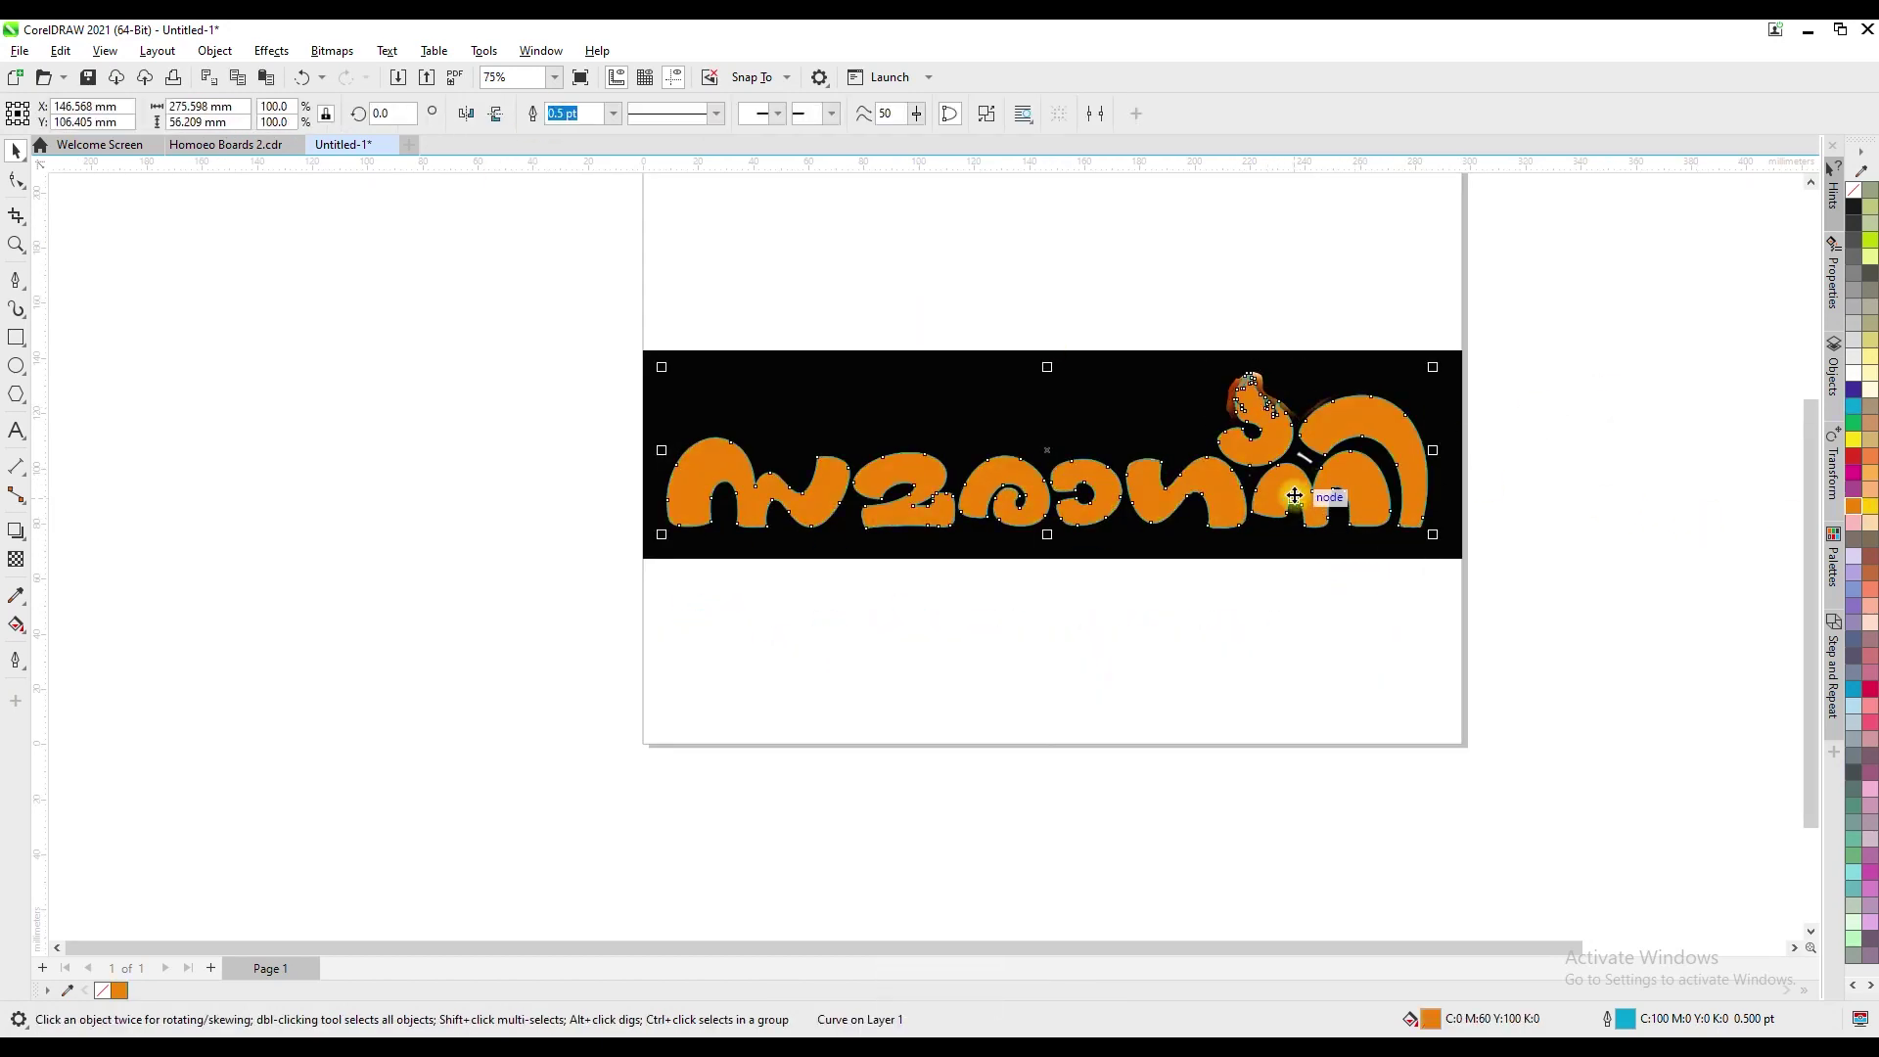
Move the combined orange lettering below the black source image
drag(1295, 496, 1291, 686)
key(F3)
key(F2)
drag(636, 480, 1426, 783)
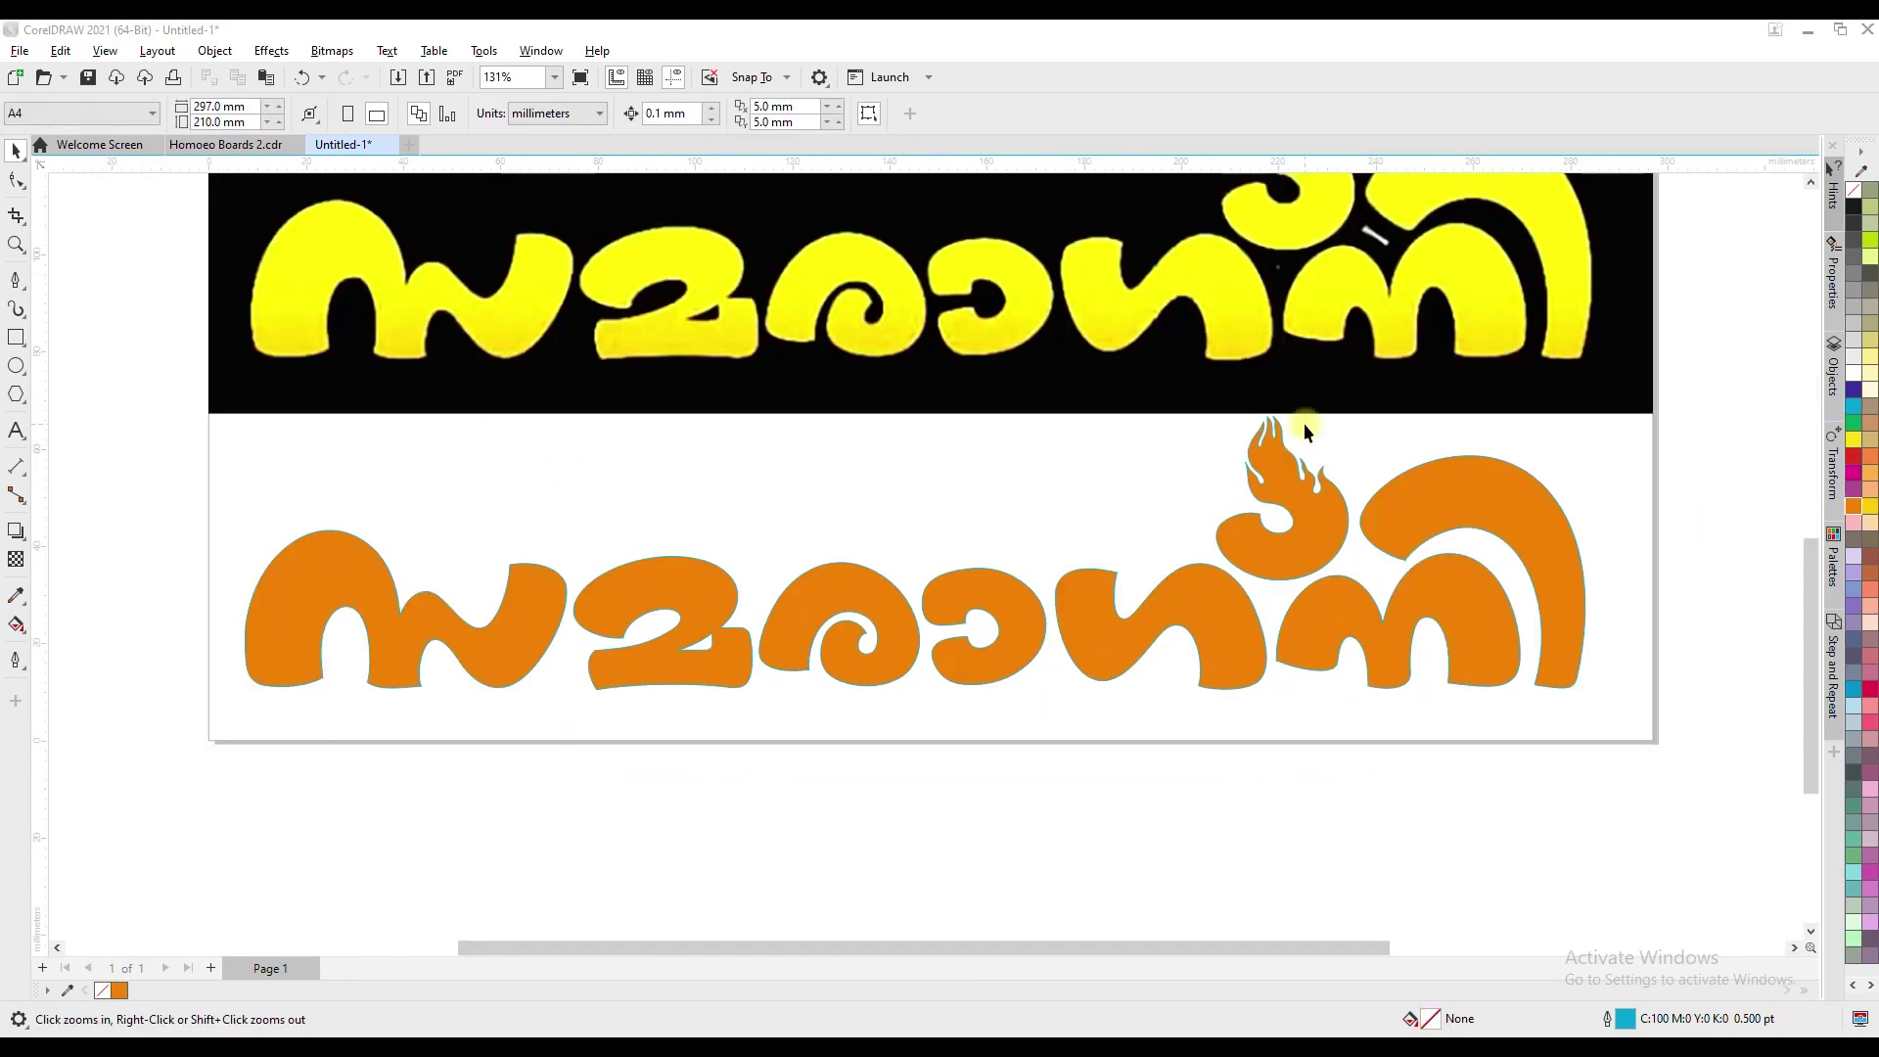
Apply a vertical linear fountain fill to the lettering, from orange at the base to red (#FF0000) at the top
click(21, 629)
click(102, 626)
click(75, 114)
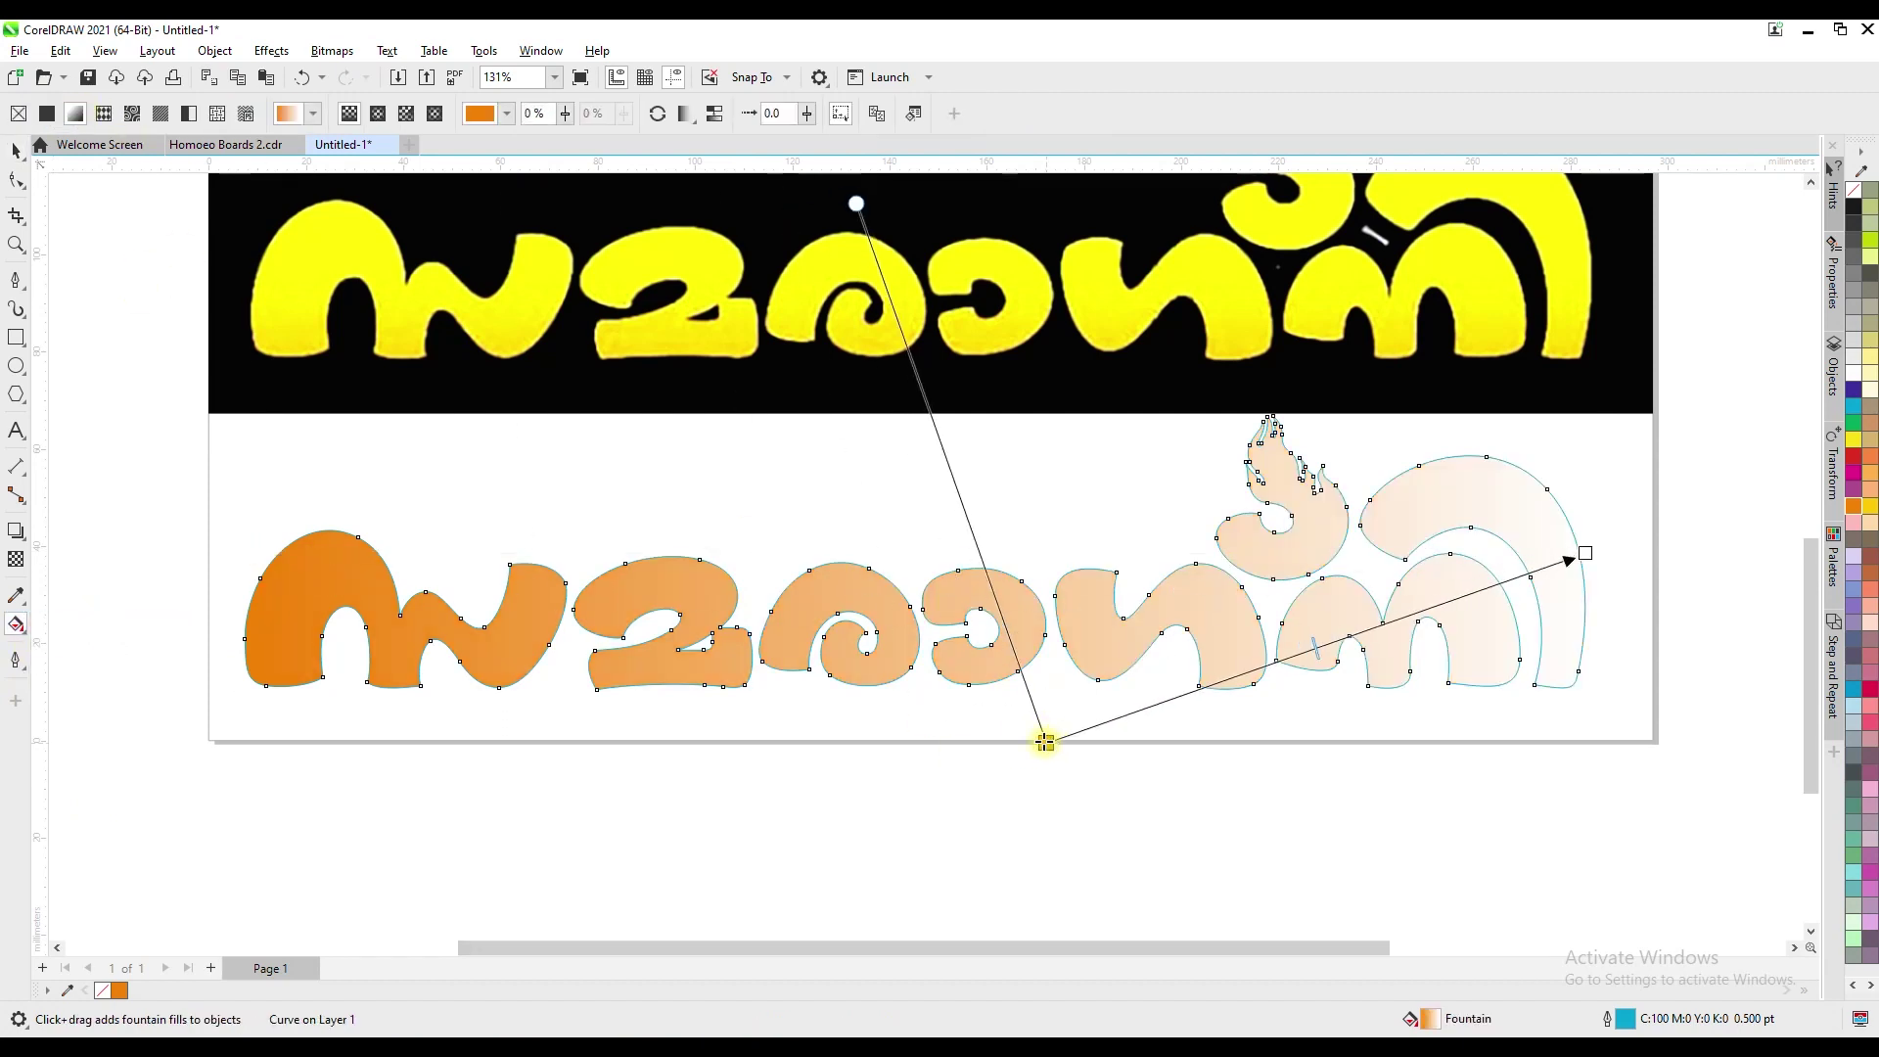
drag(1046, 742, 1046, 462)
click(1084, 452)
click(1195, 538)
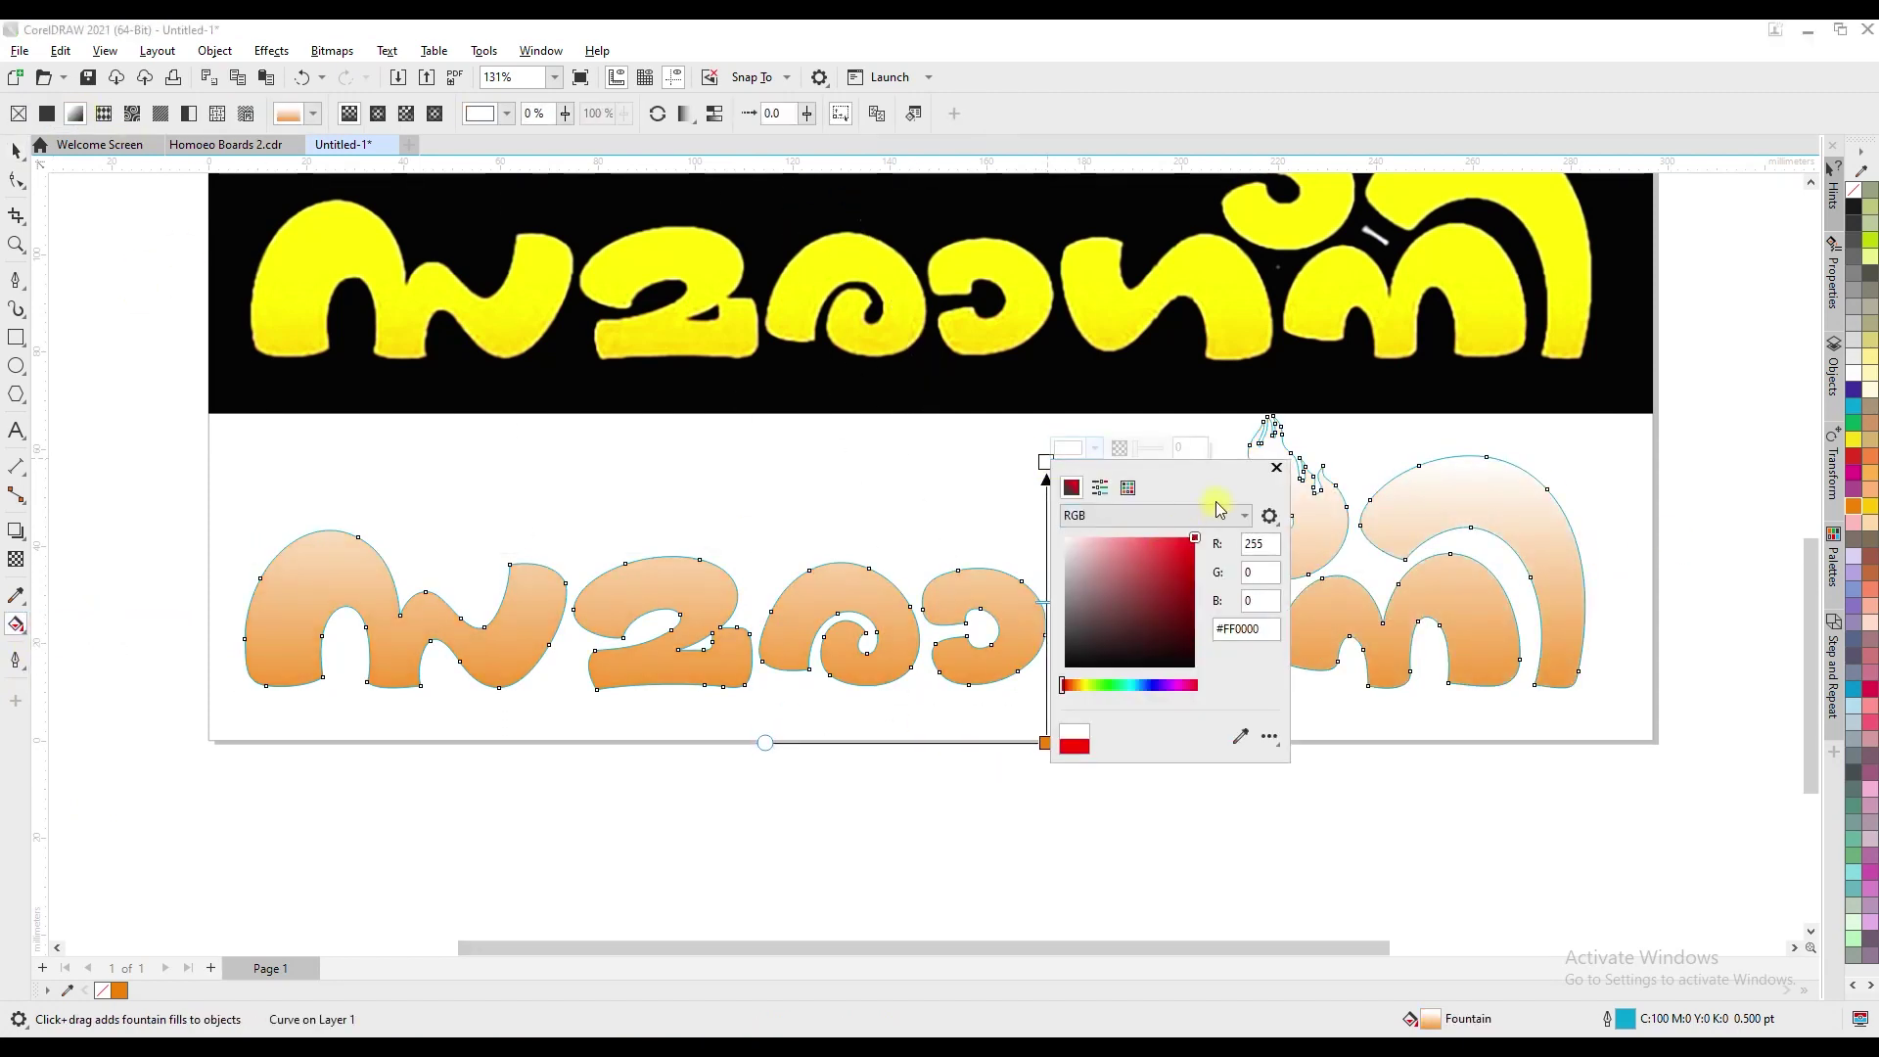
drag(1046, 602, 1047, 489)
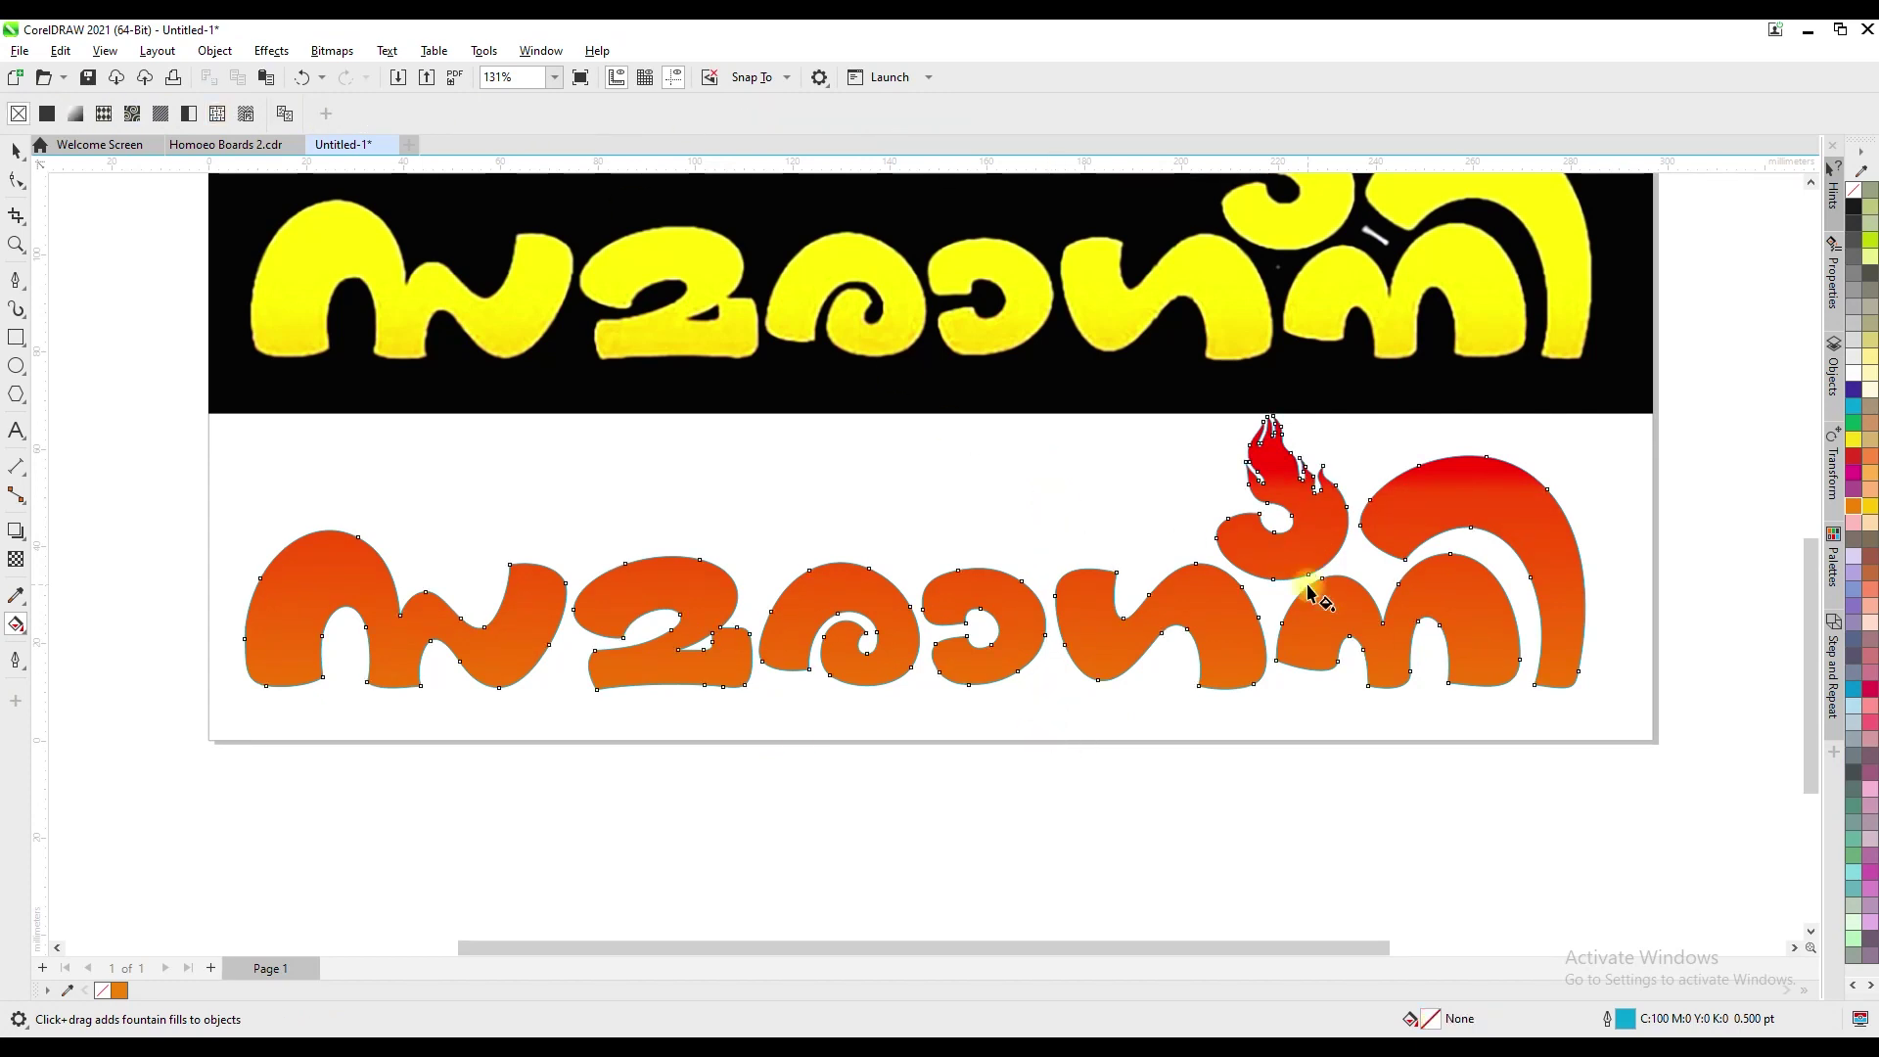
Adjust the fountain fill's skew handle so the orange-to-red transition runs vertically across the lettering
click(713, 115)
drag(955, 615, 901, 631)
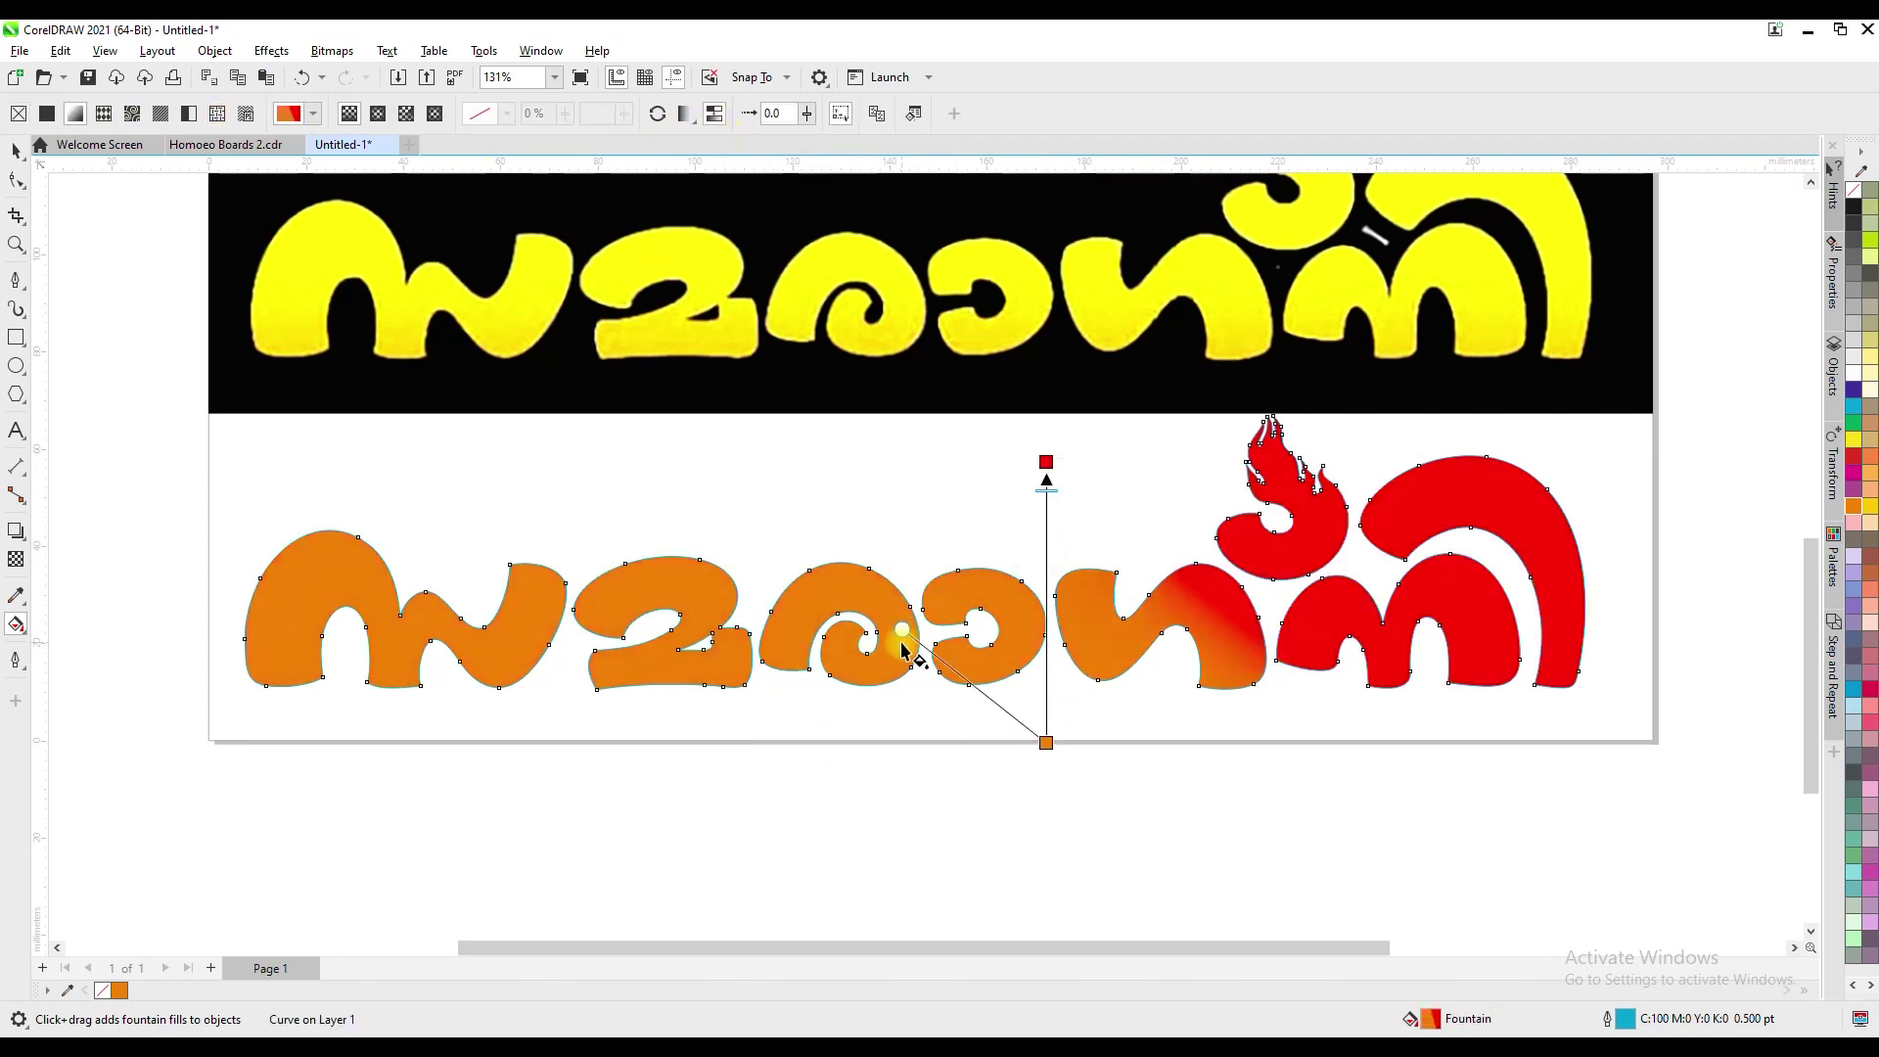
drag(844, 732, 802, 746)
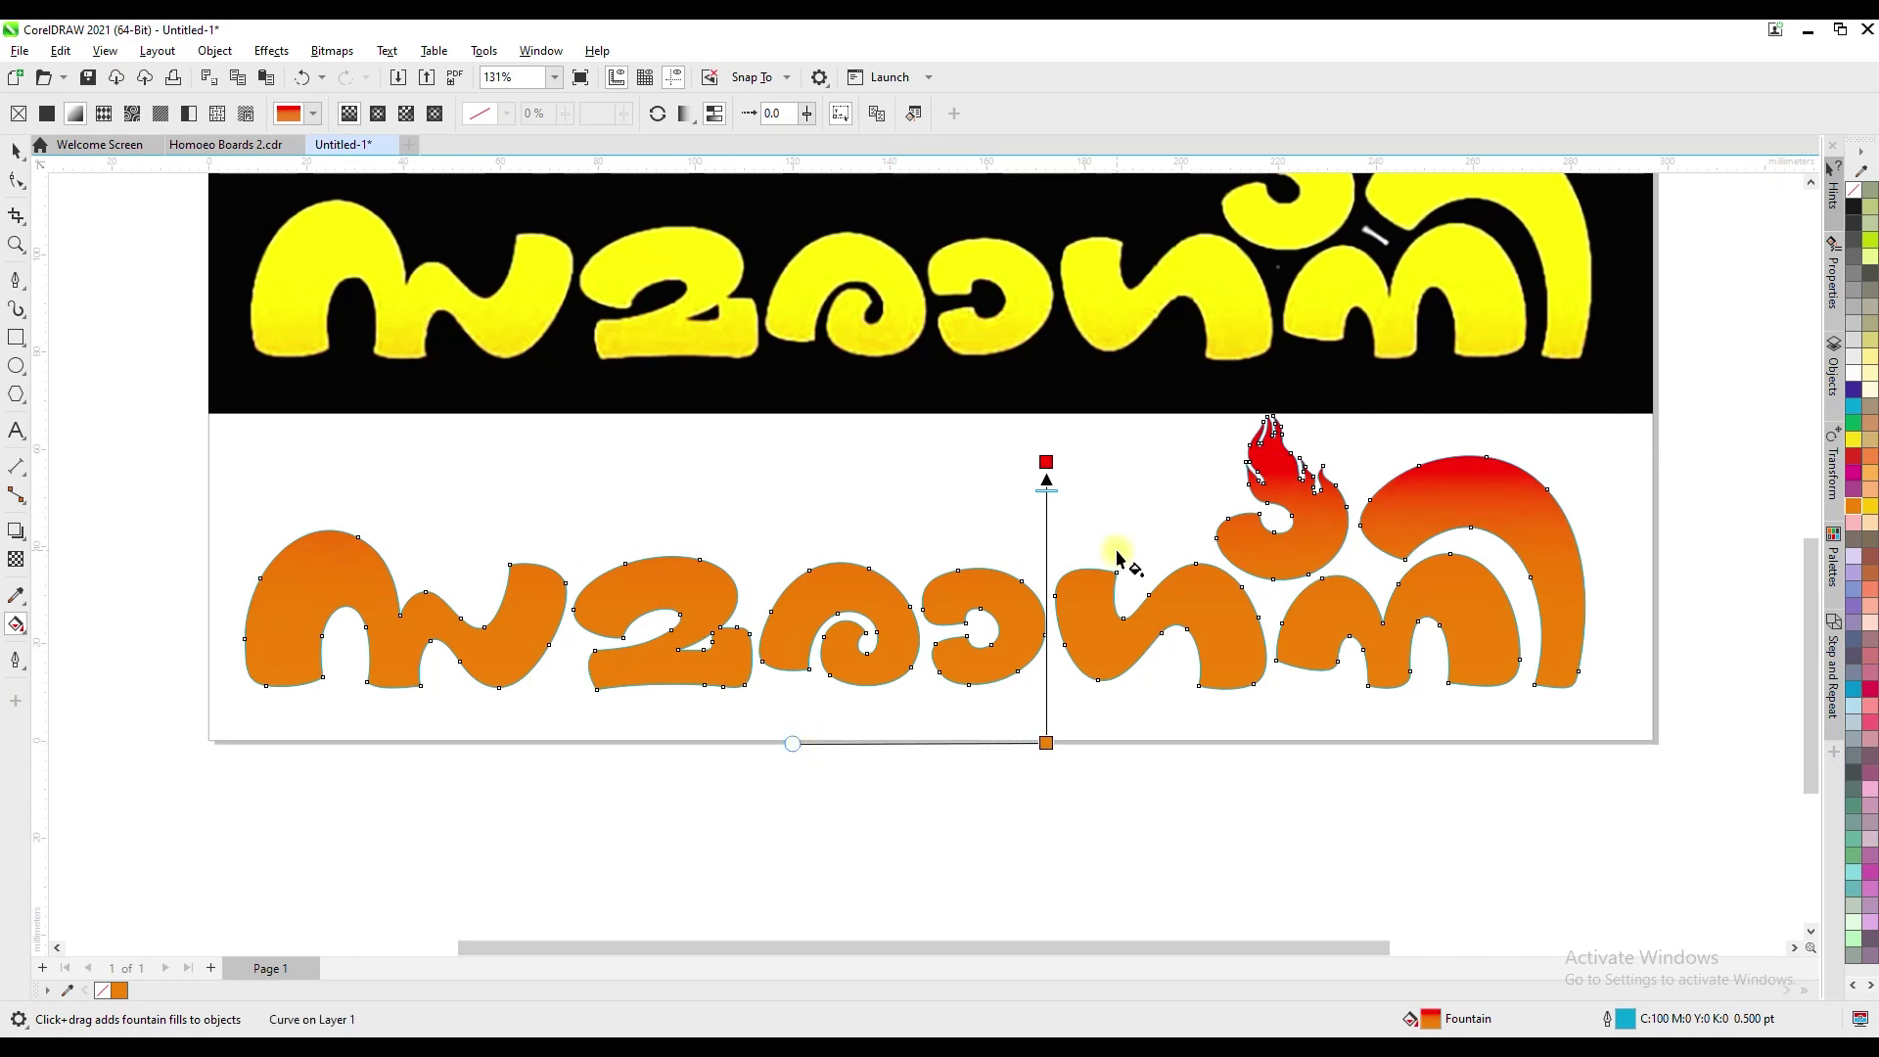
Apply the dark-blue and white multi-stop preset fountain fill to the lettering and move its dark second stop nearer the top
click(288, 113)
click(408, 262)
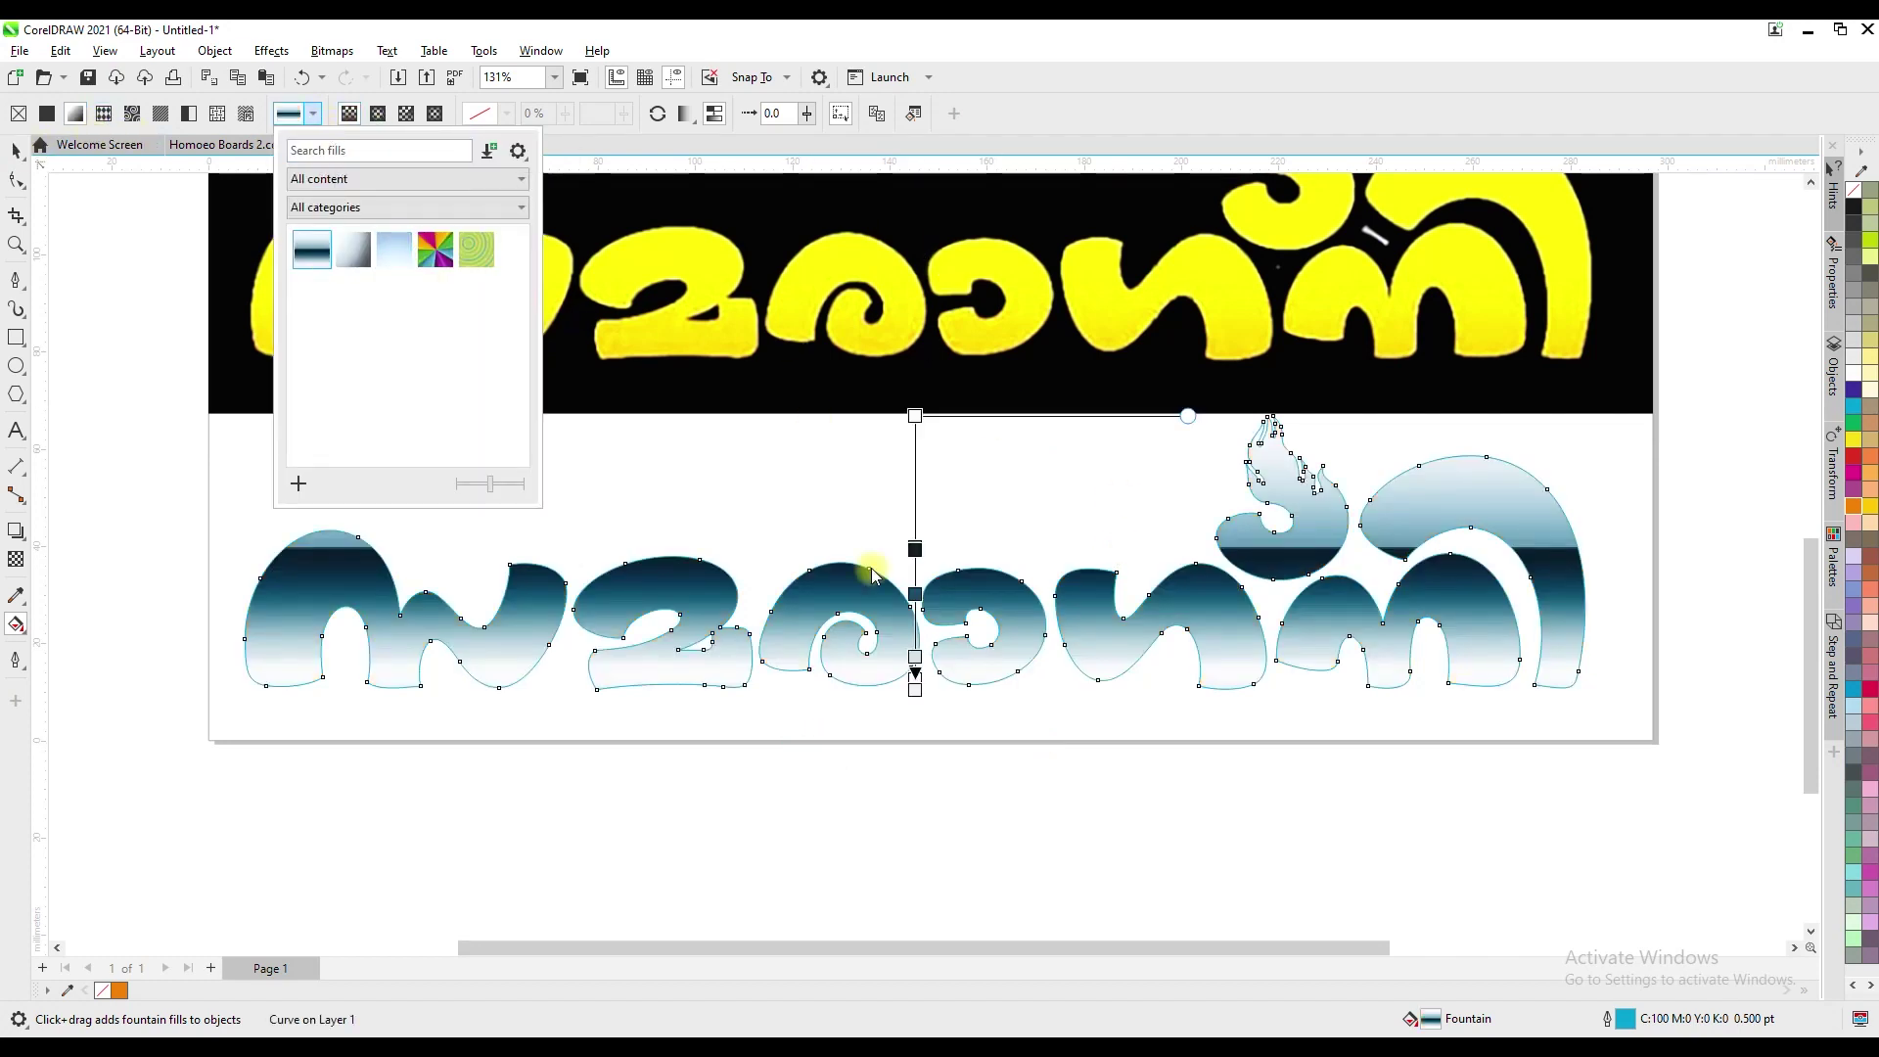
click(917, 546)
drag(916, 547, 915, 466)
Recolor the gradient's top stop red and its second stop orange-red, placing the second stop at 11%
click(915, 417)
click(963, 401)
click(936, 639)
click(915, 465)
click(963, 451)
click(937, 690)
drag(954, 689, 938, 690)
click(1059, 547)
mouse_move(915, 467)
mouse_down()
mouse_move(913, 535)
mouse_move(915, 476)
mouse_up()
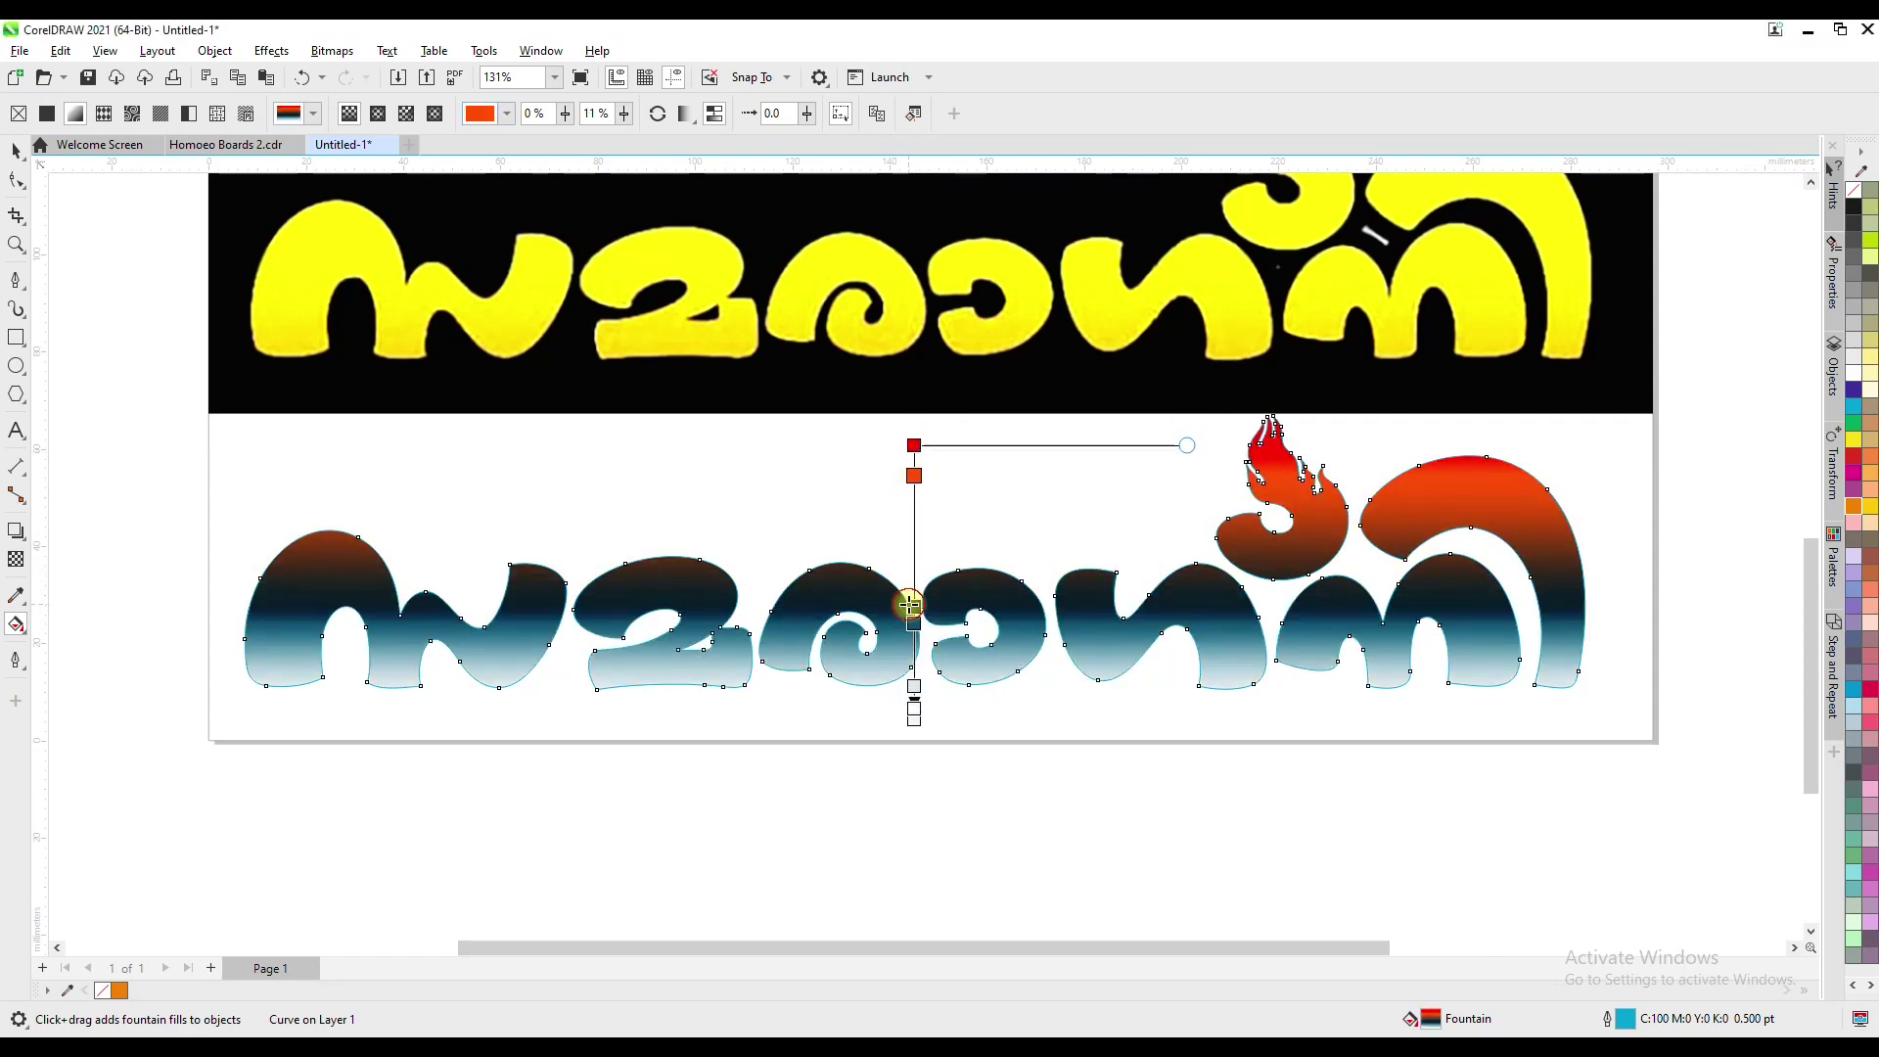
Move the gradient's third stop to 20% and color it orange (#FF7700)
drag(913, 606, 913, 500)
click(964, 486)
click(939, 725)
click(1061, 577)
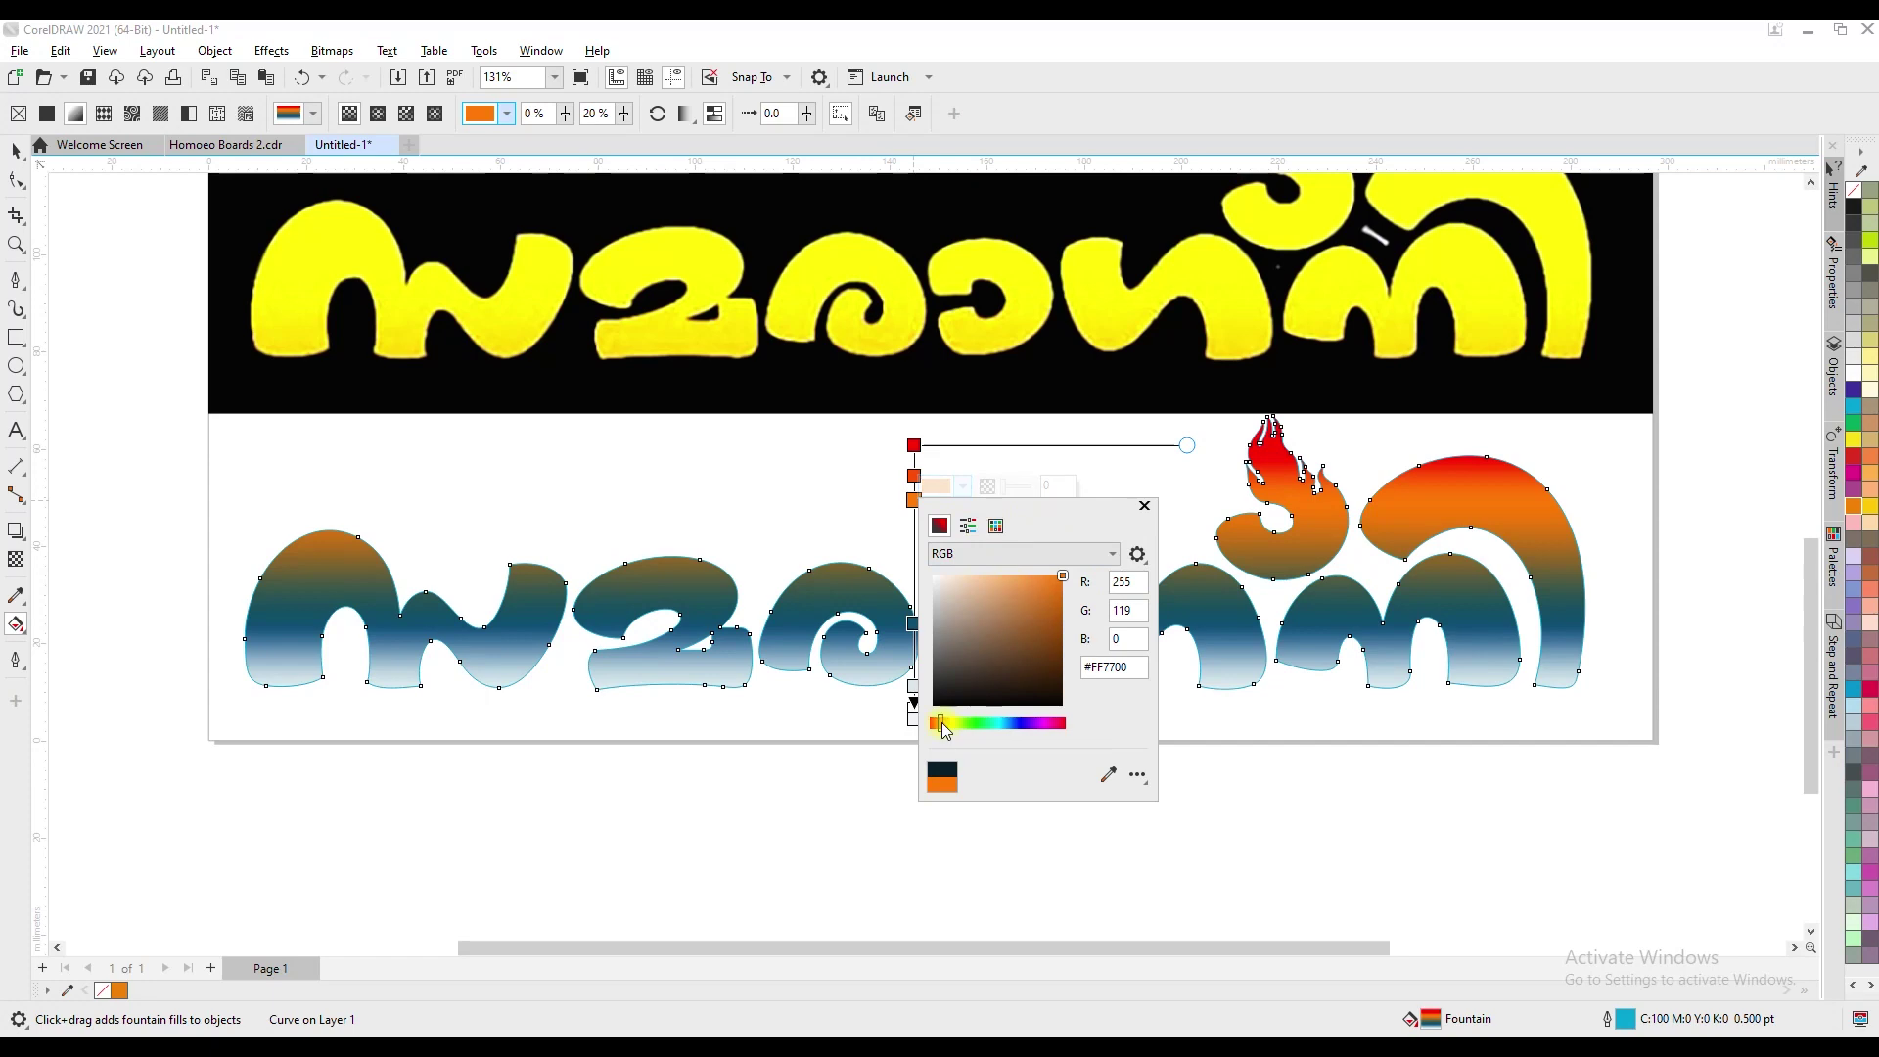
drag(1039, 514, 1114, 524)
Move the gradient's remaining blue stop to 39% and color it amber (#FFA600)
click(913, 624)
drag(913, 624, 913, 551)
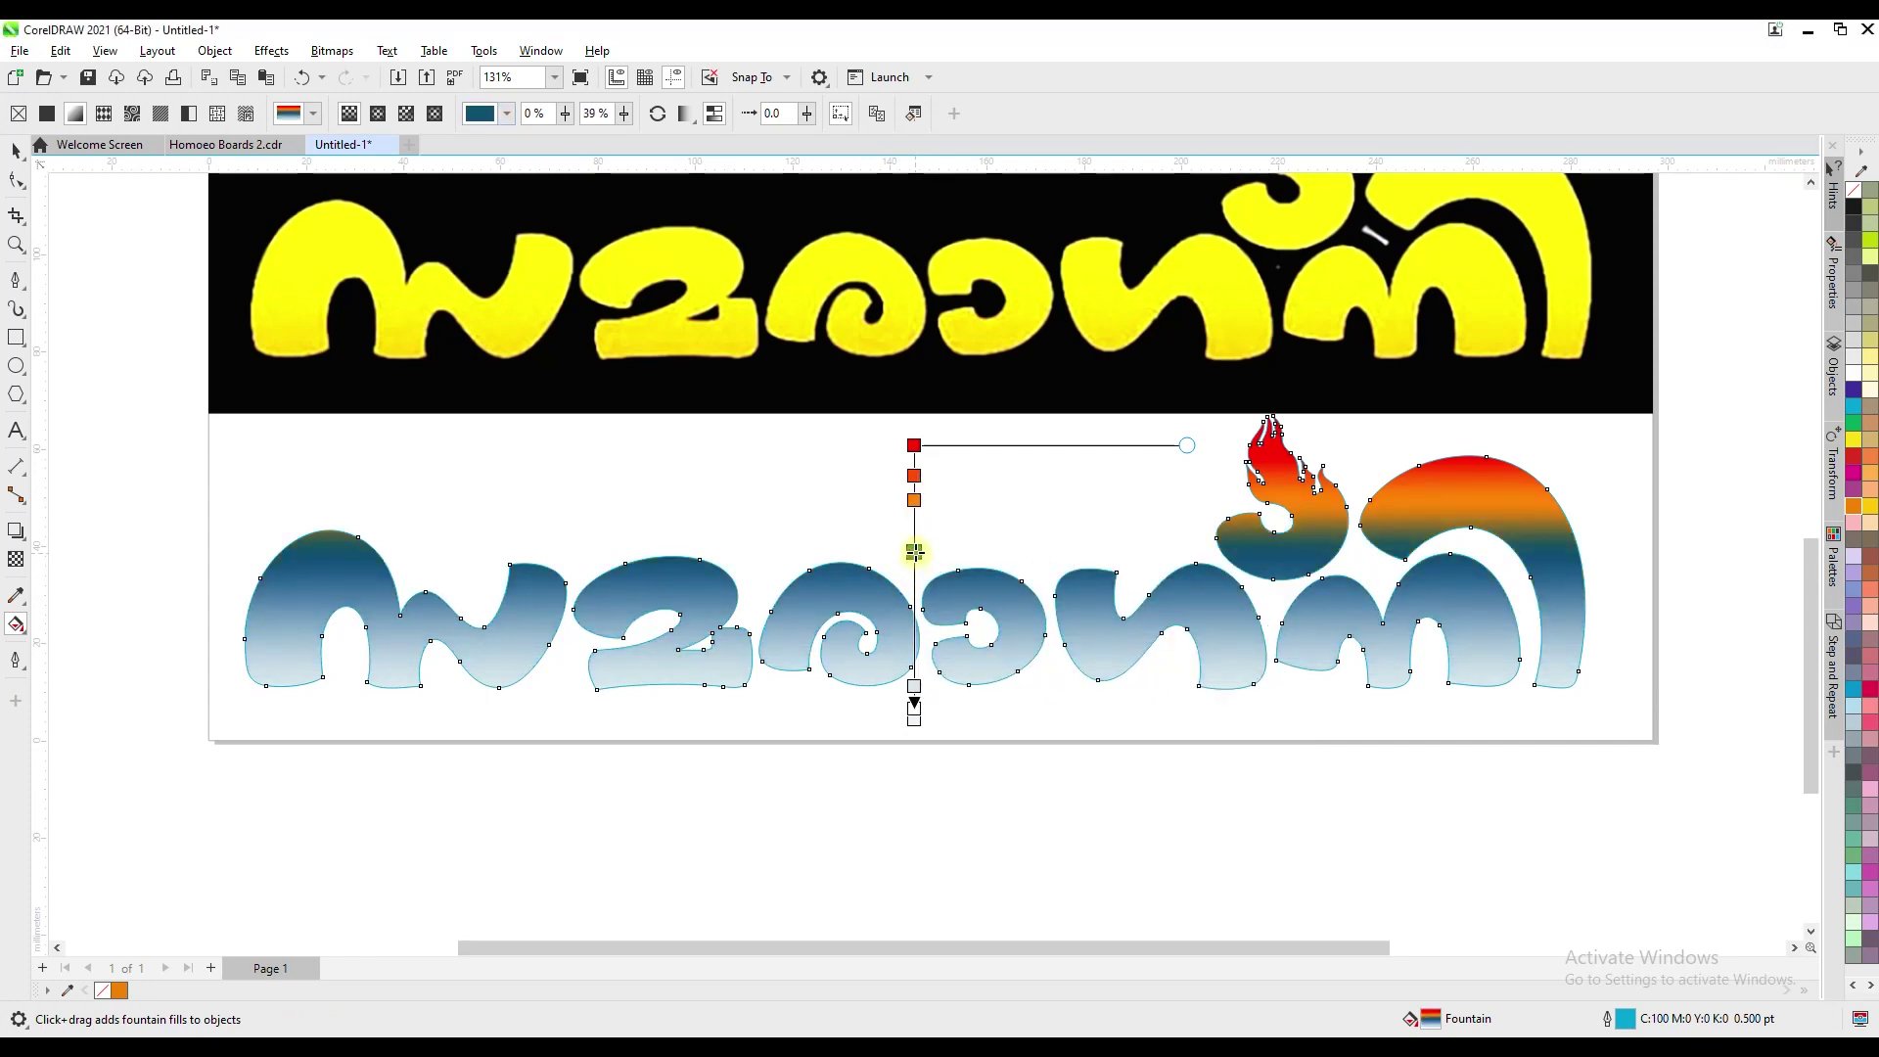
click(963, 537)
click(948, 776)
click(1032, 635)
click(1059, 635)
click(942, 775)
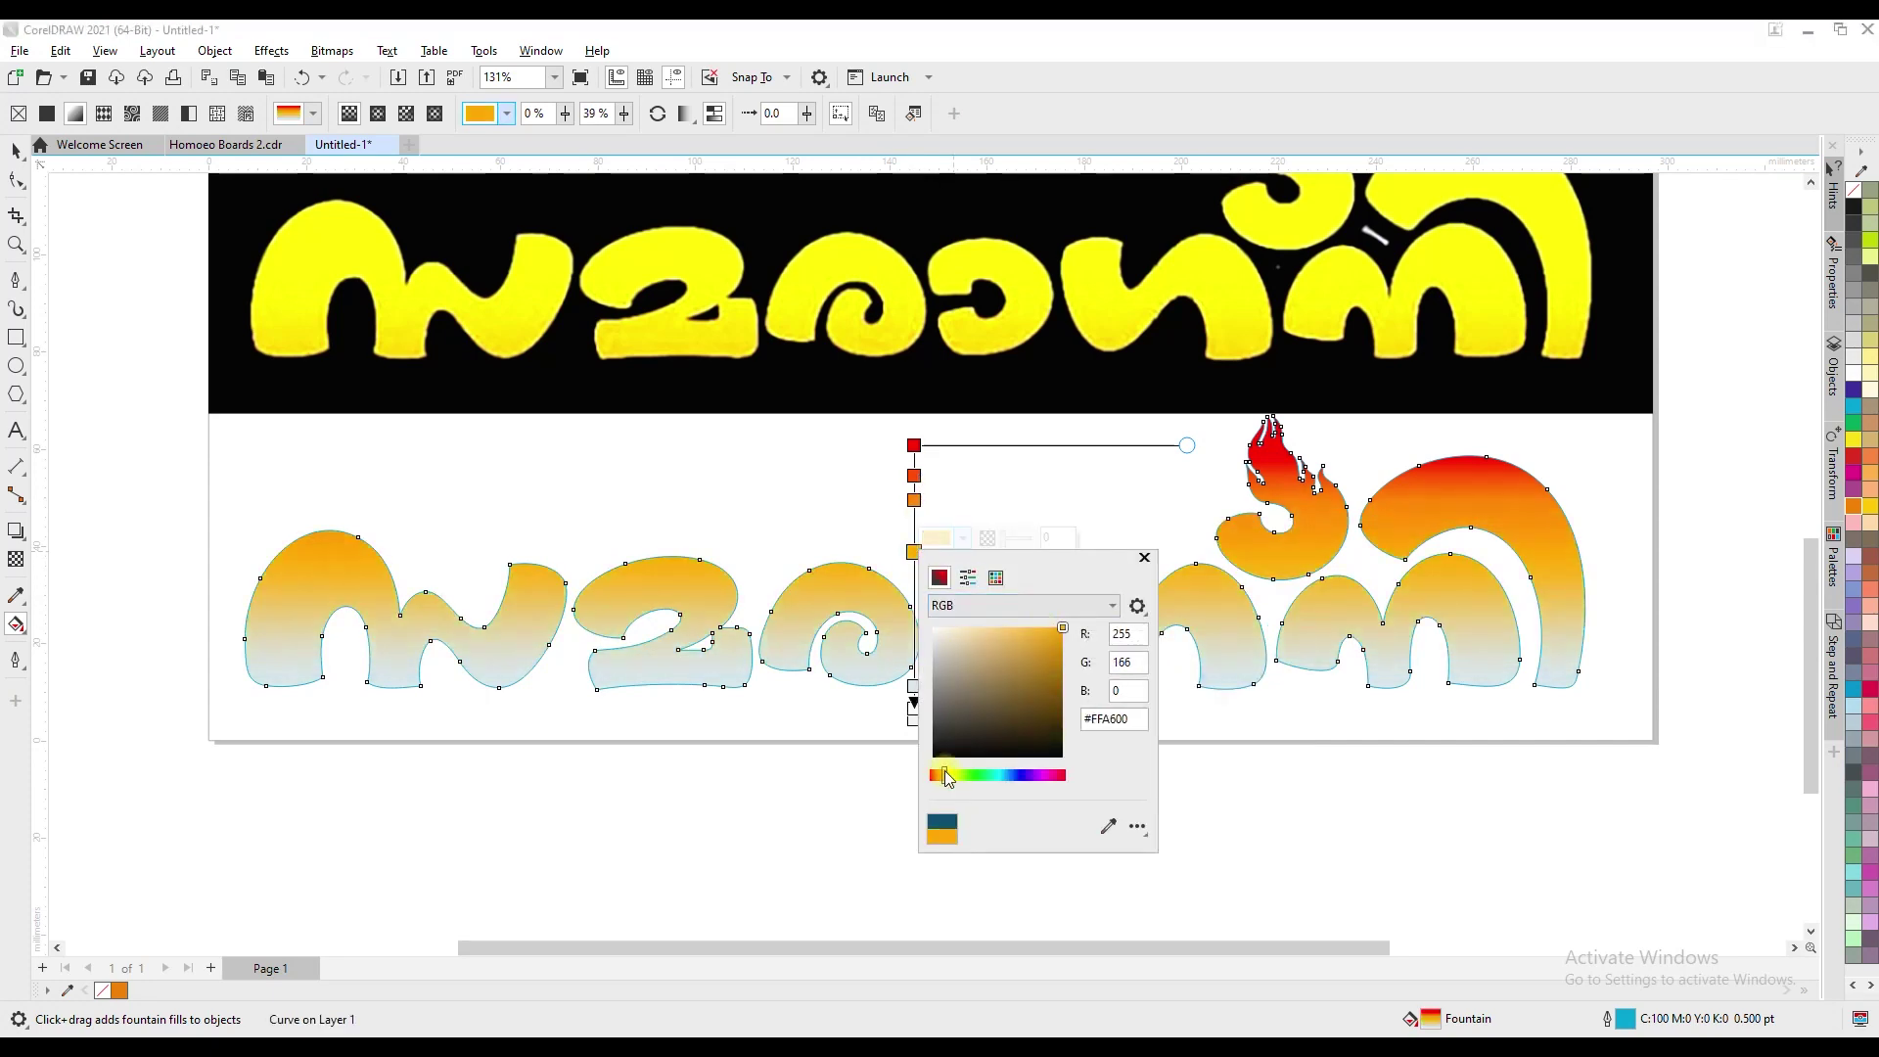
Recolor the gradient's pale stop at 88% bright yellow
click(913, 686)
click(963, 672)
click(950, 910)
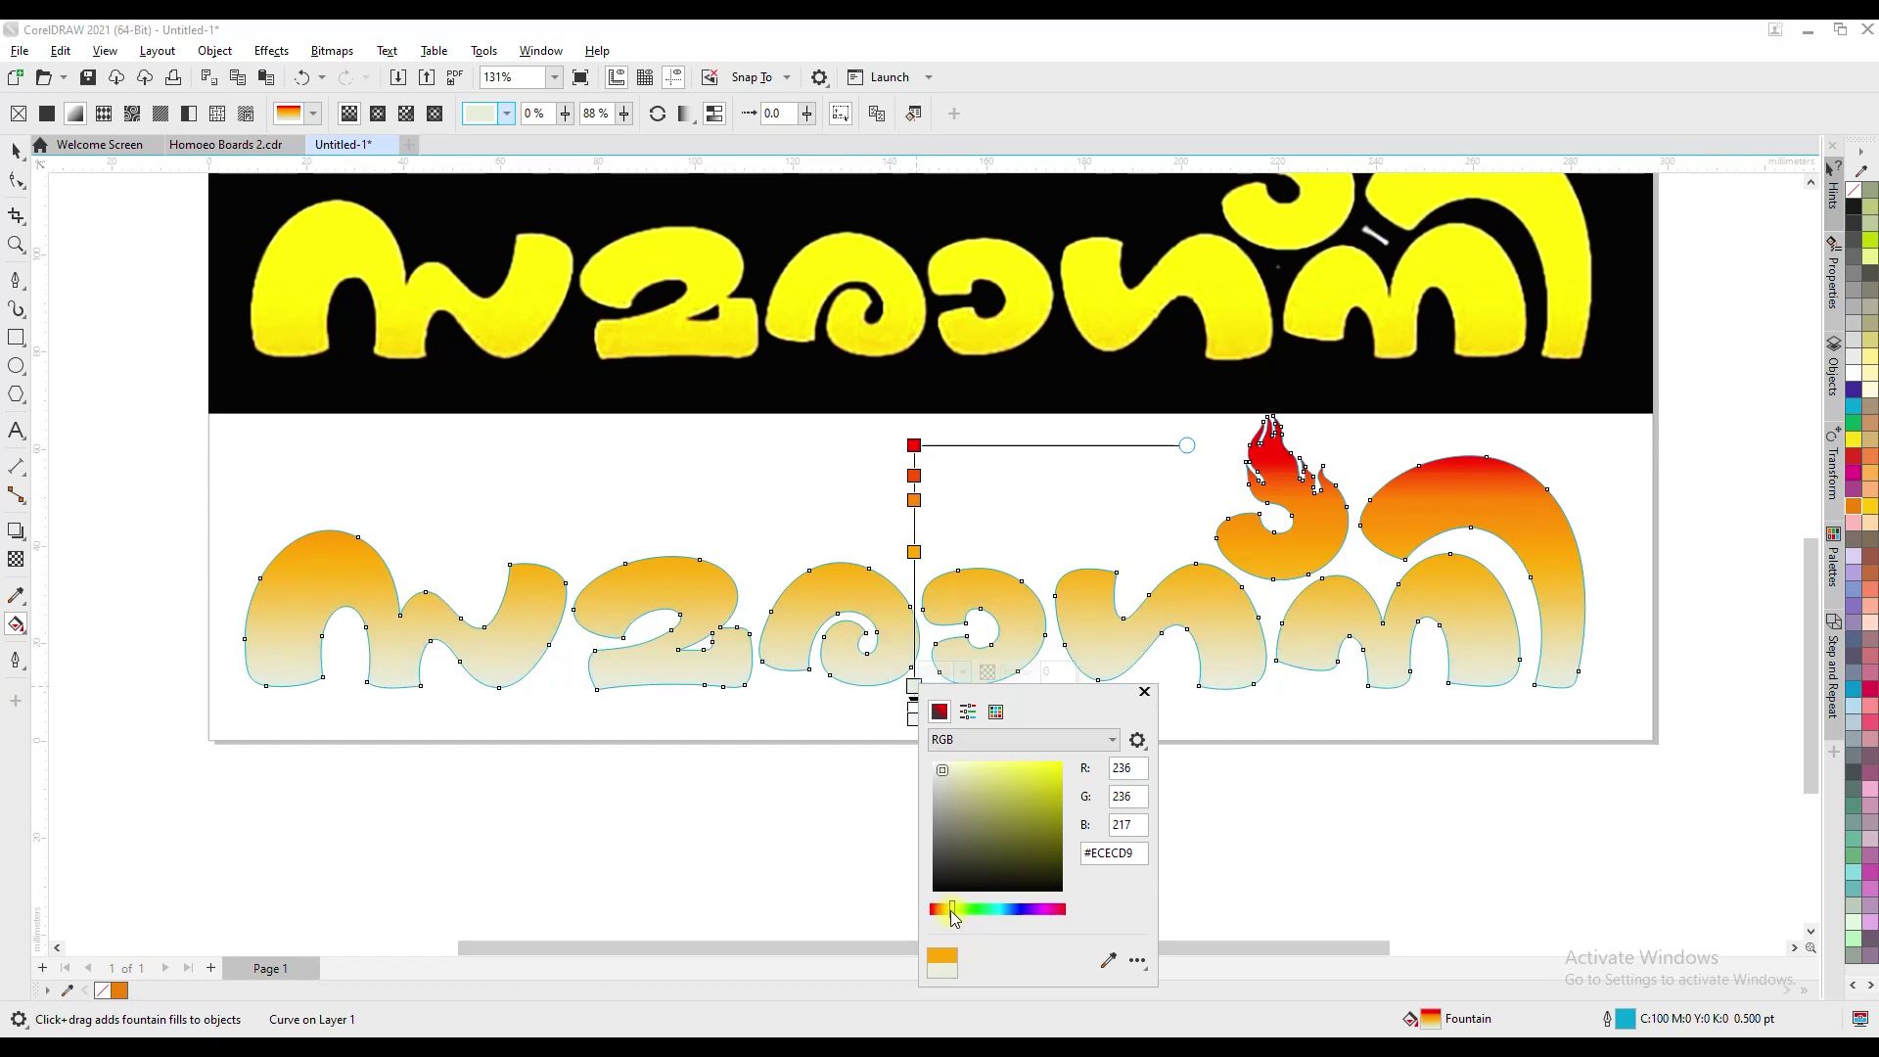
click(1059, 764)
click(1215, 754)
Delete the traced source image and move the gradient-filled lettering up the page
key(space)
right_click(1697, 191)
key(Escape)
key(F3)
right_click(1201, 396)
click(1252, 440)
key(Delete)
drag(1210, 557, 1211, 315)
key(F4)
click(1480, 915)
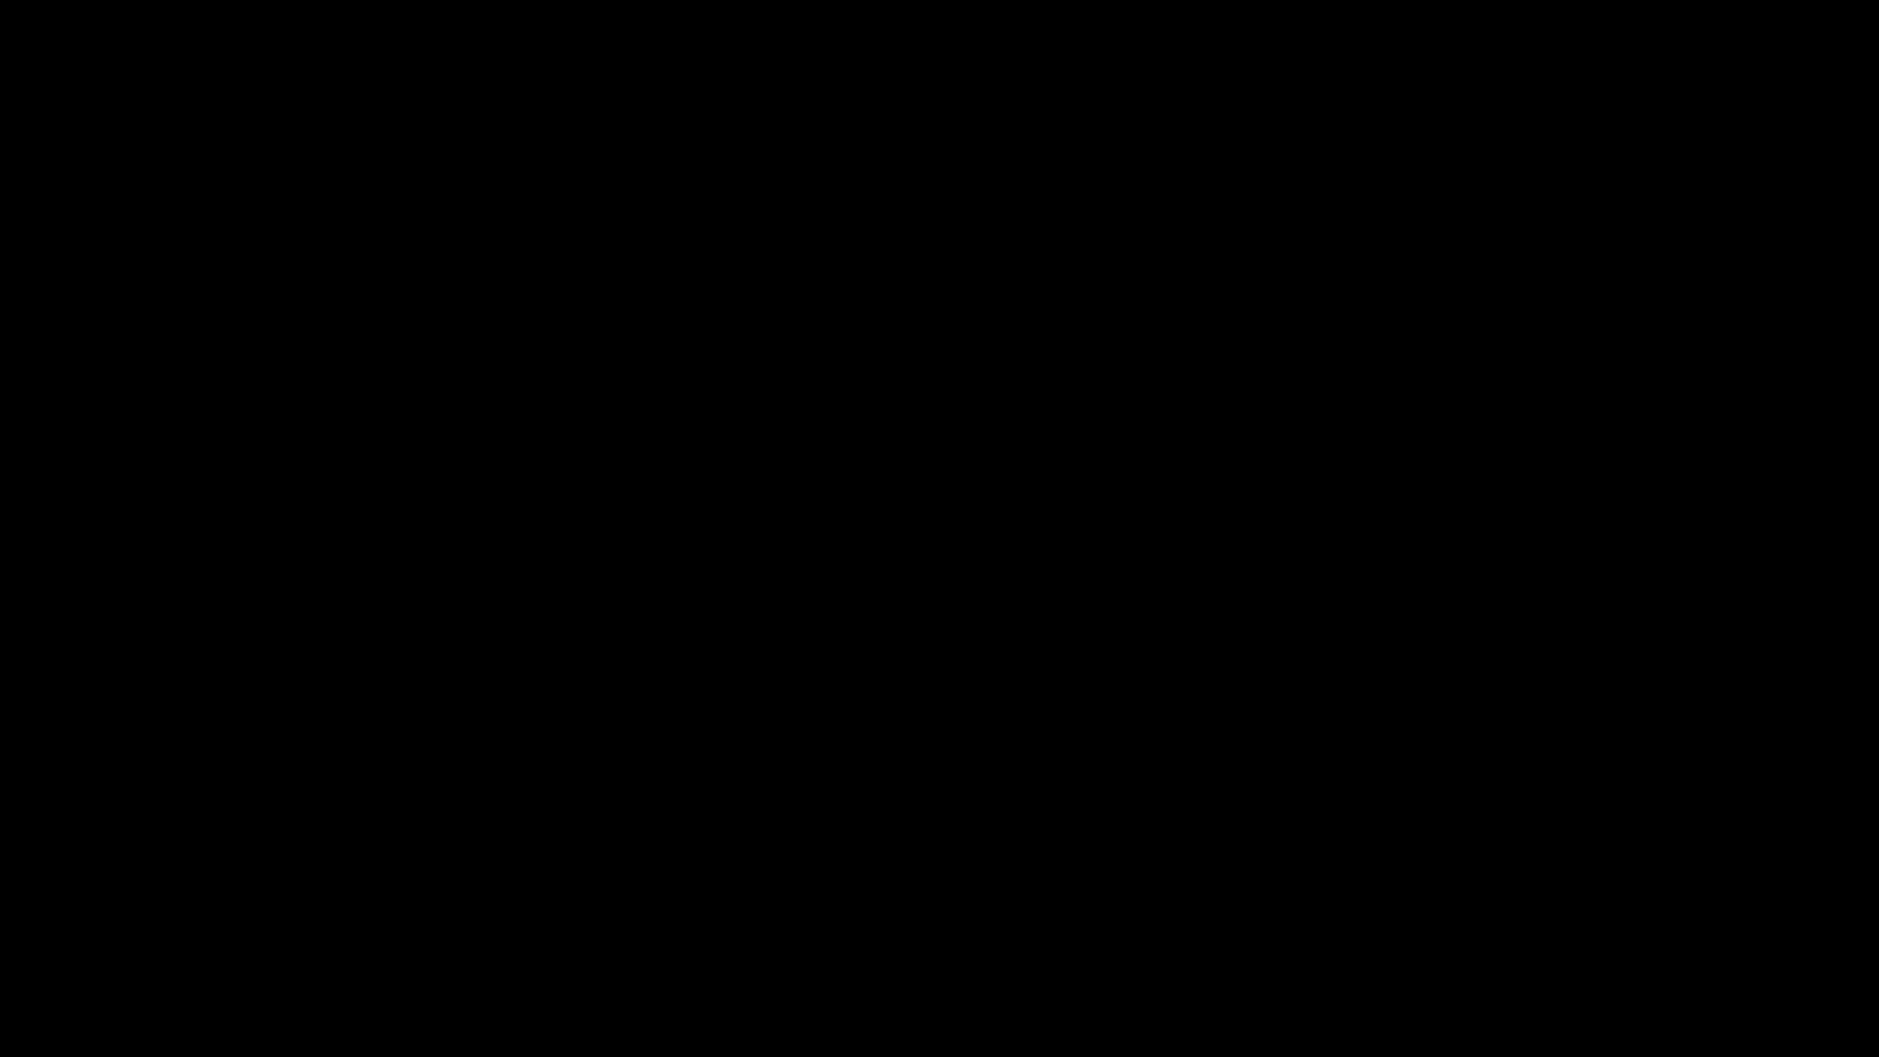